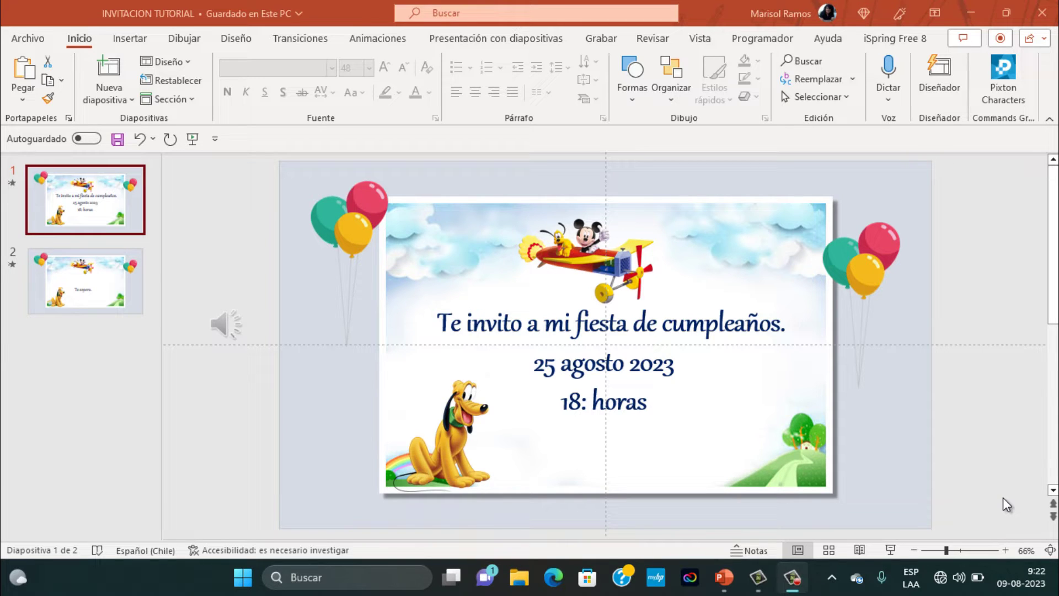
Step: Play the two-slide Mickey and Pluto invitation as a slideshow, then exit back to editing
{"action": "left_click", "coordinate": [891, 551]}
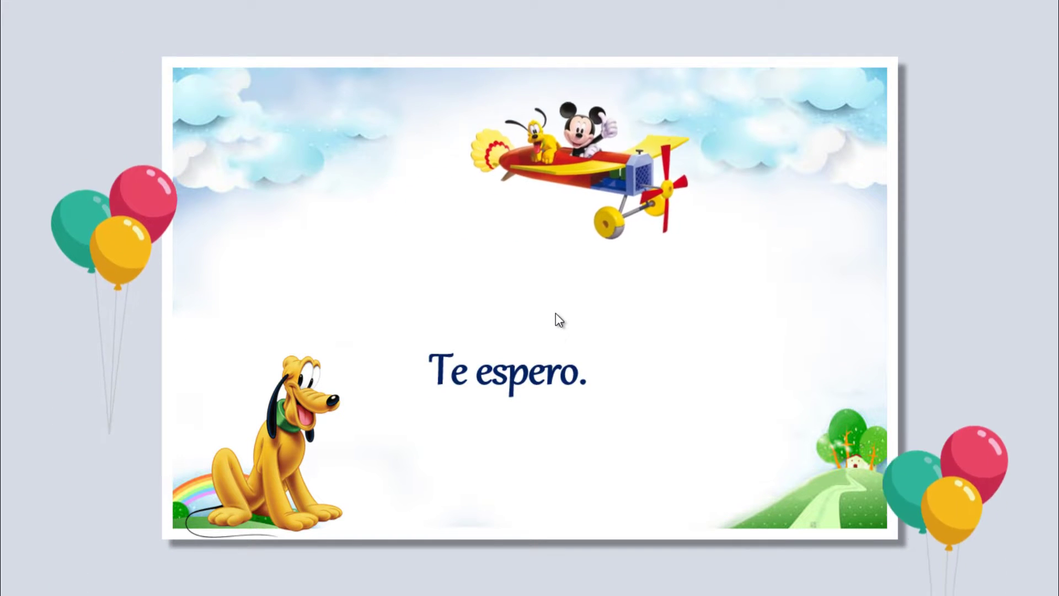
{"action": "key", "text": "Escape"}
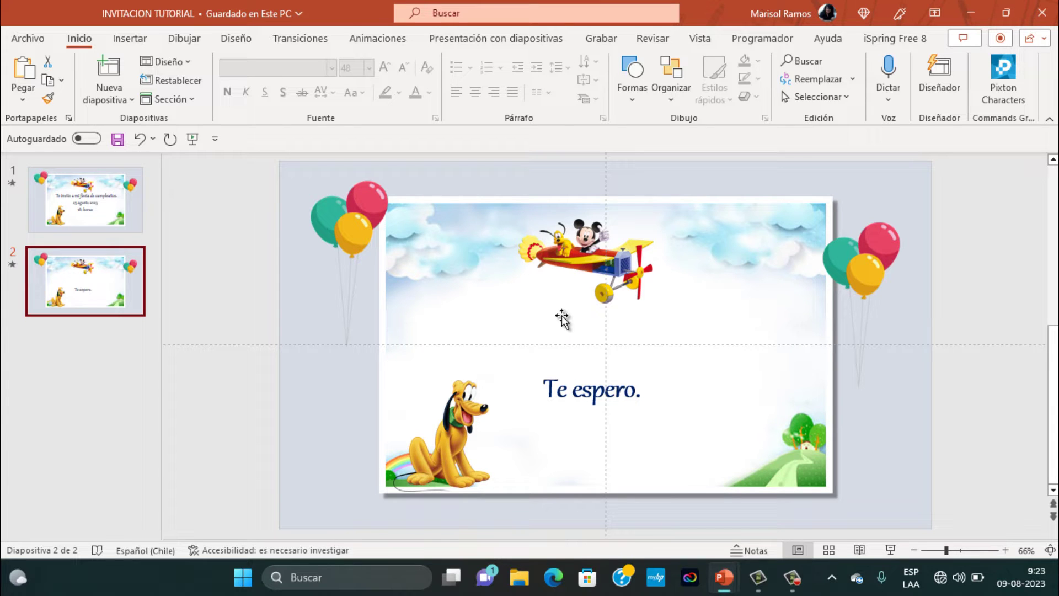
{"action": "mouse_move", "coordinate": [724, 577]}
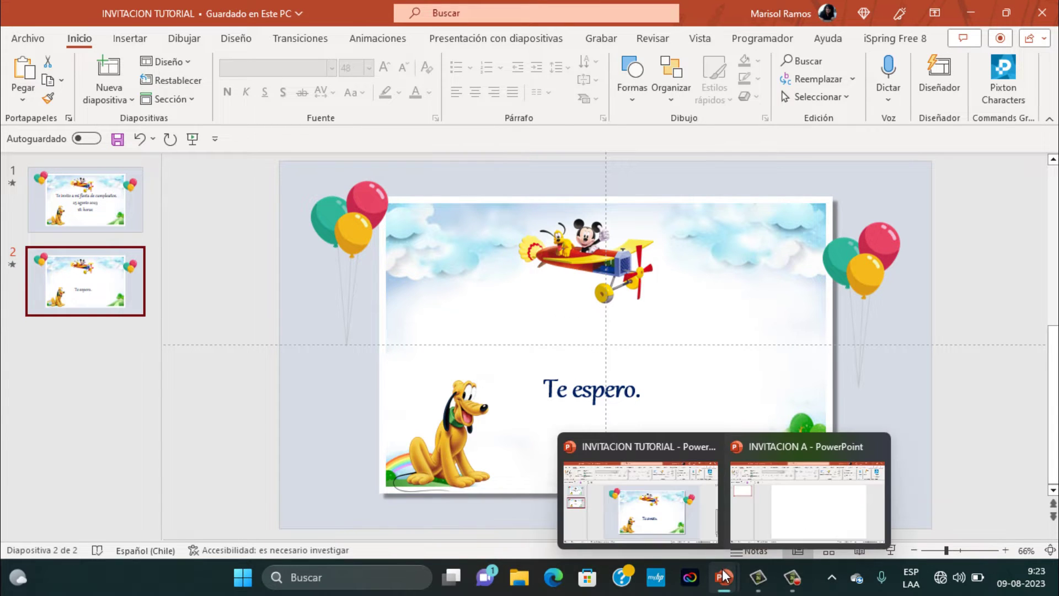
Step: Switch to INVITACION A and give its slide a solid Azul grisáceo, Texto 2, Claro 80% background
{"action": "left_click", "coordinate": [758, 488]}
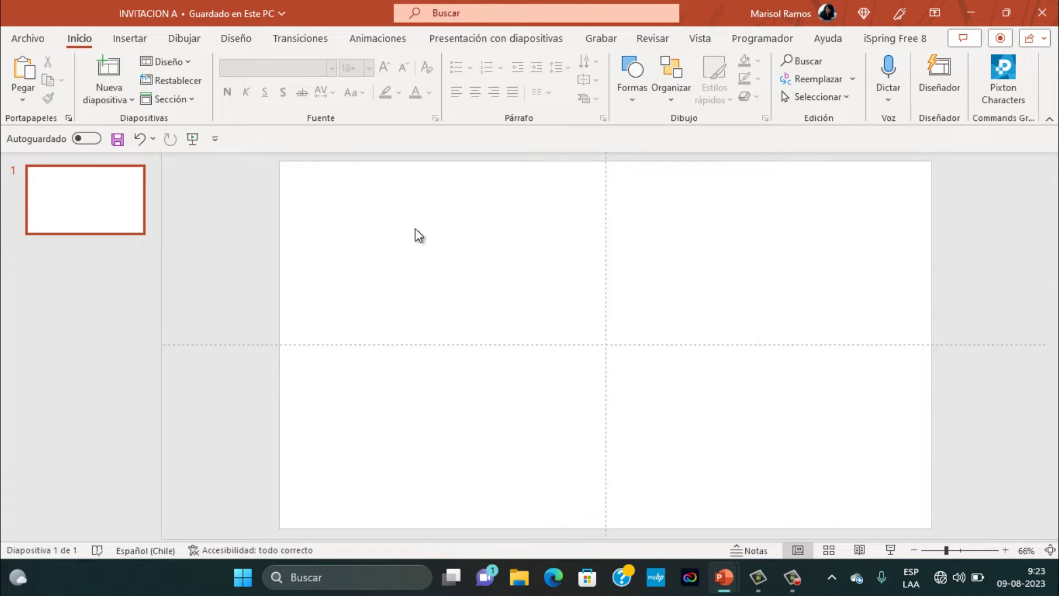
{"action": "right_click", "coordinate": [357, 220]}
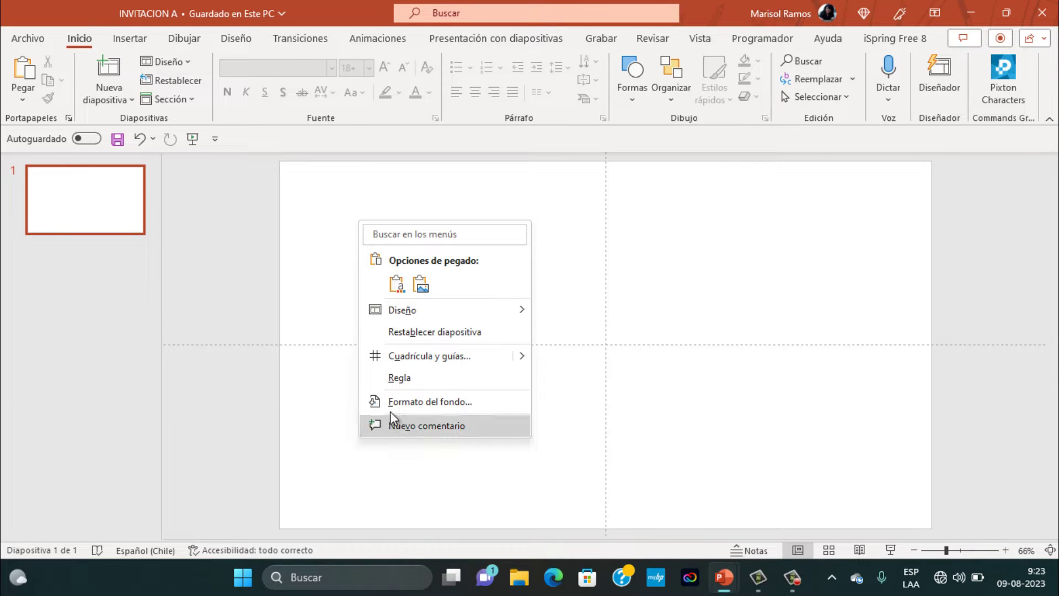
{"action": "left_click", "coordinate": [406, 401]}
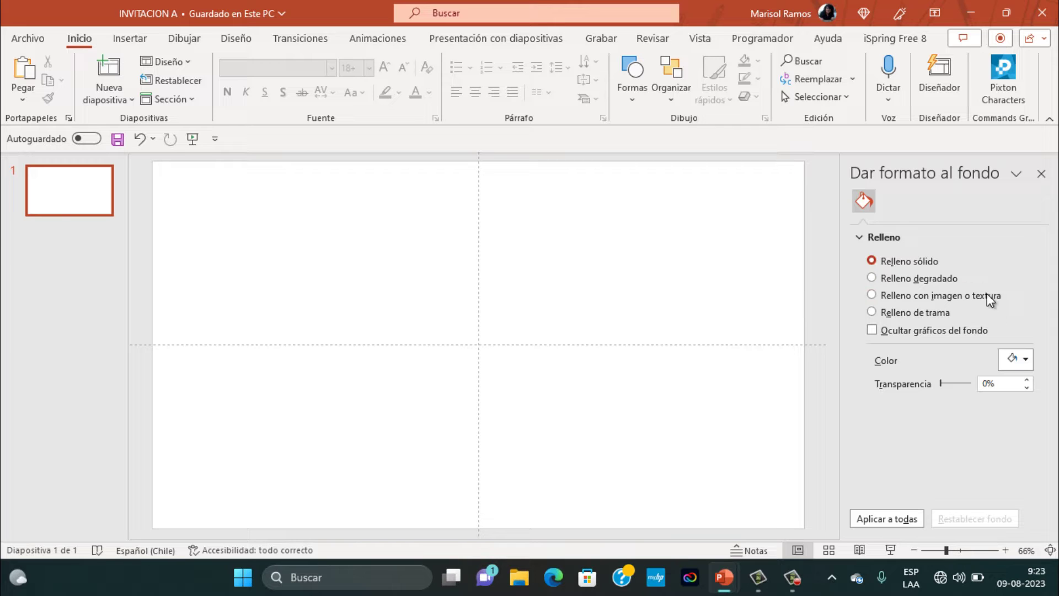
{"action": "left_click", "coordinate": [1026, 361]}
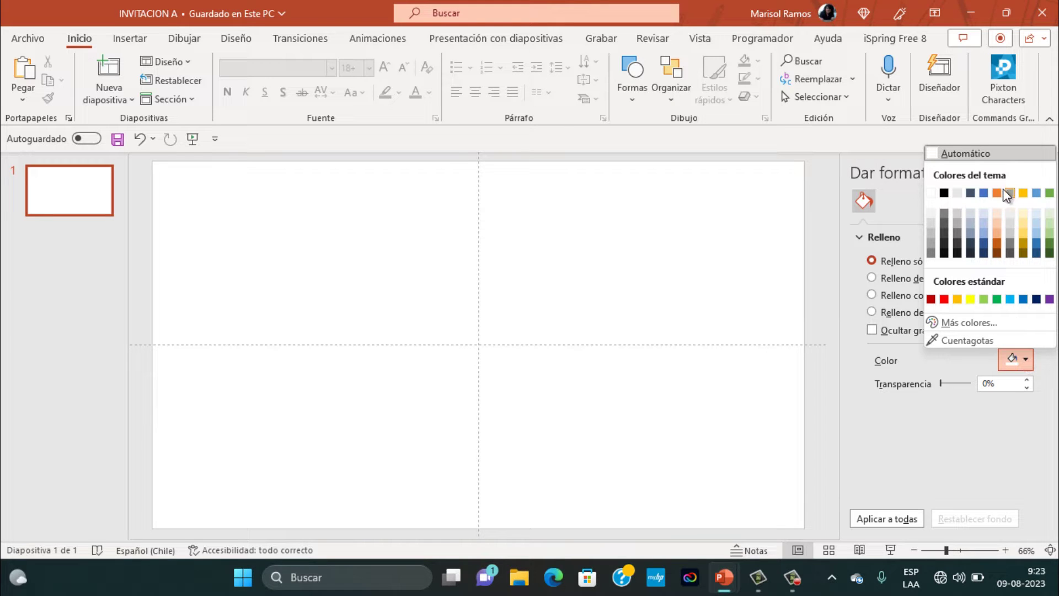
{"action": "left_click", "coordinate": [973, 214]}
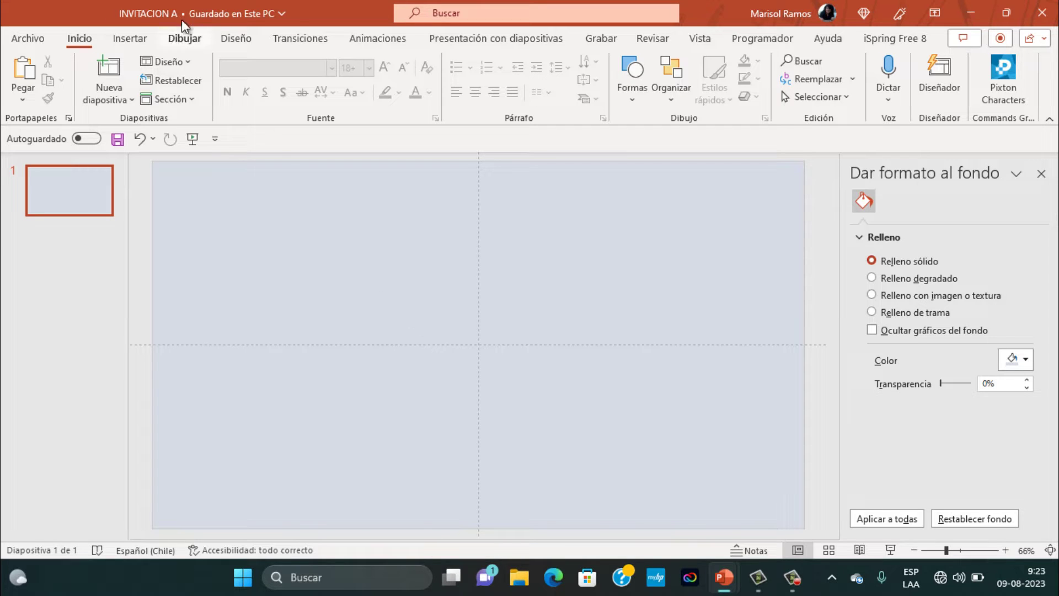
Step: Draw a rectangle across most of the slide
{"action": "left_click", "coordinate": [133, 37]}
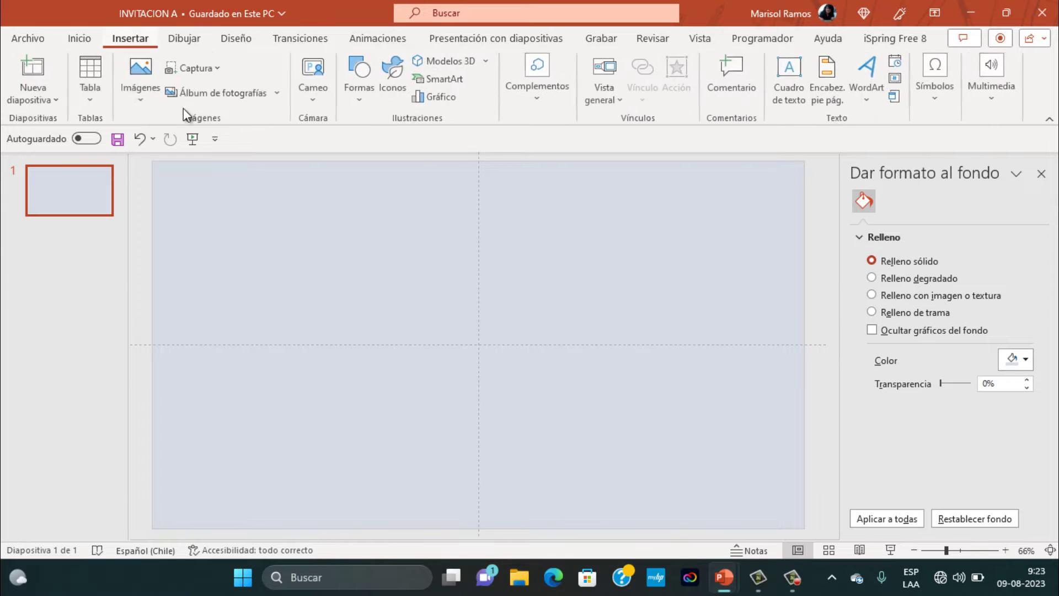
{"action": "left_click", "coordinate": [360, 102]}
{"action": "left_click", "coordinate": [400, 143]}
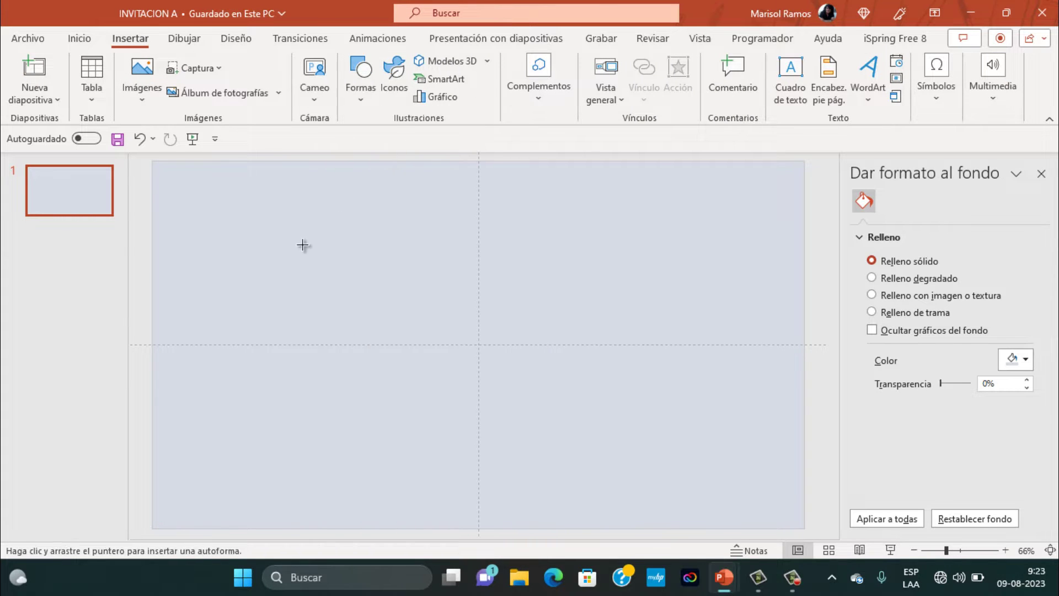
{"action": "left_click_drag", "start_coordinate": [302, 239], "coordinate": [686, 515]}
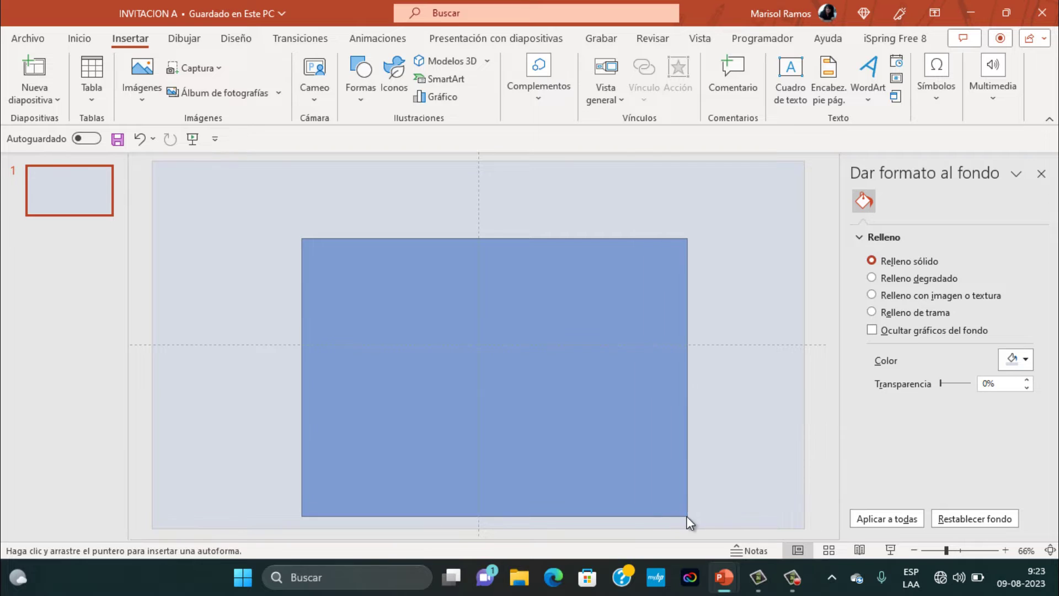
{"action": "left_click_drag", "start_coordinate": [428, 277], "coordinate": [405, 258]}
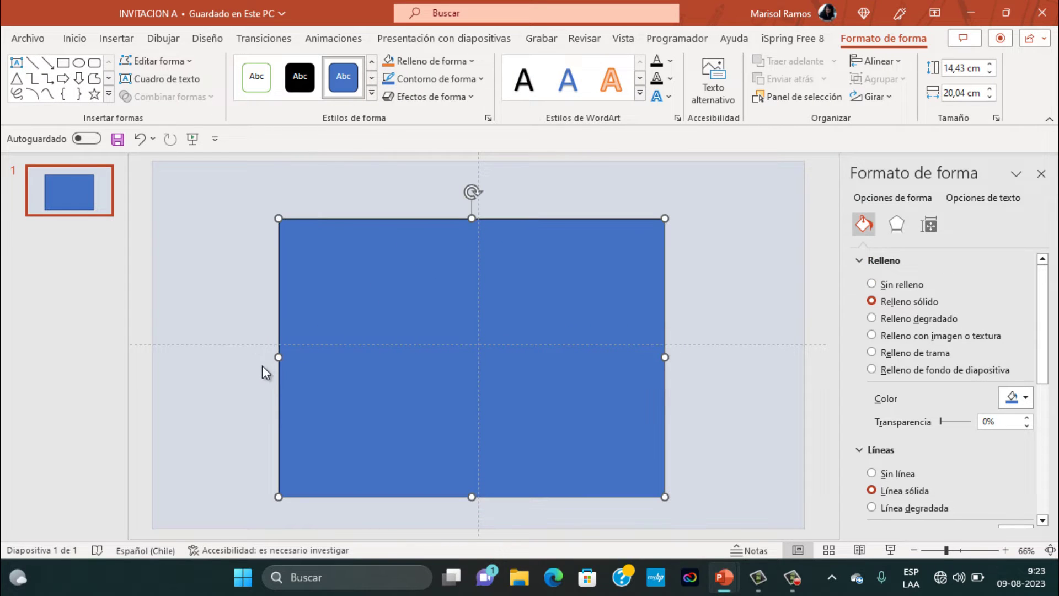
Step: Resize the rectangle to 23,79 × 15,6 cm and centre it vertically on the slide
{"action": "left_click_drag", "start_coordinate": [278, 357], "coordinate": [245, 357]}
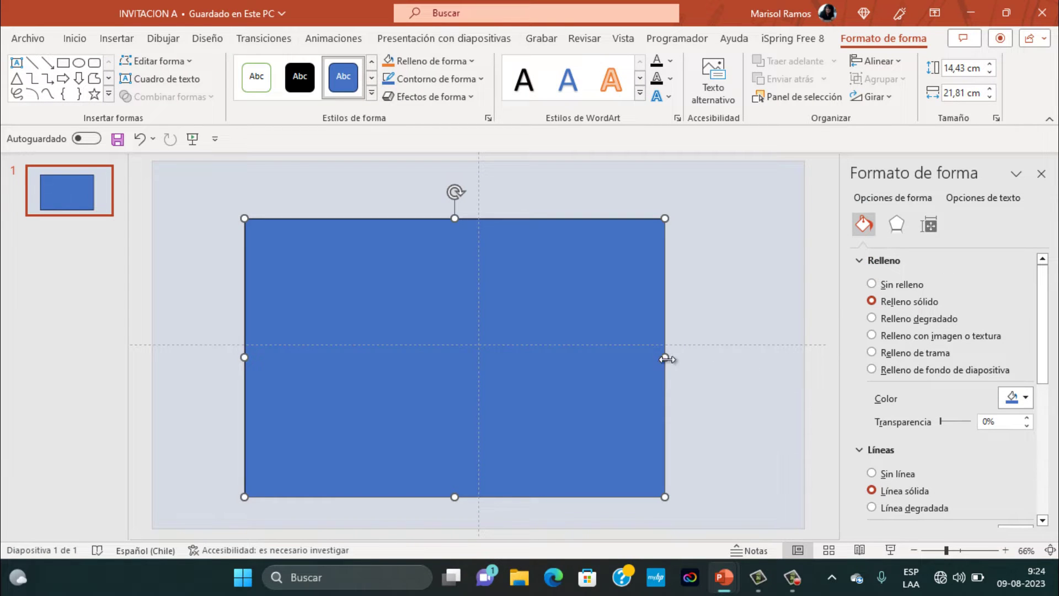
{"action": "left_click_drag", "start_coordinate": [667, 359], "coordinate": [703, 357]}
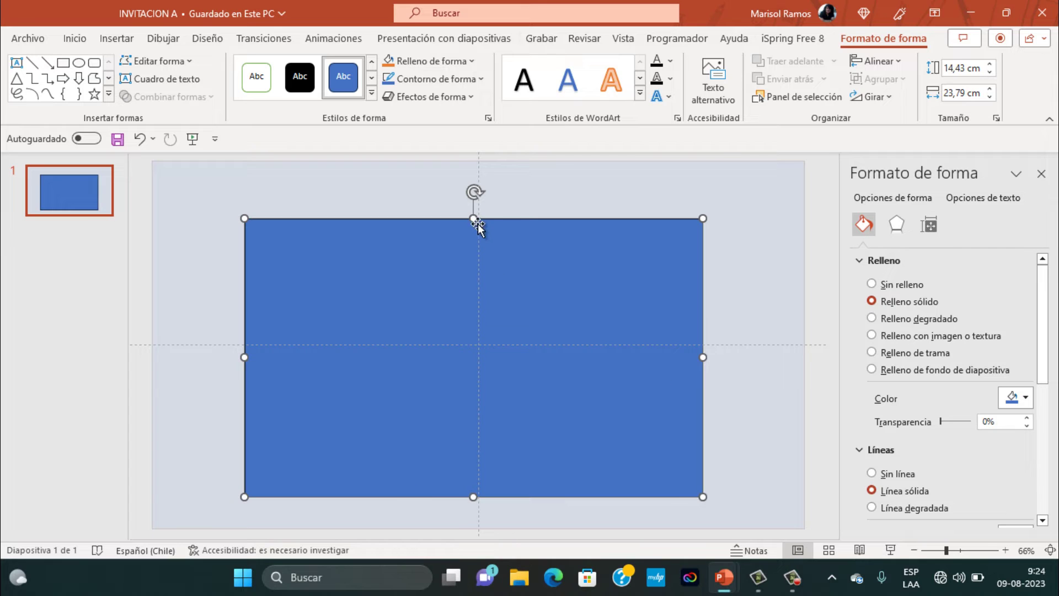
{"action": "left_click_drag", "start_coordinate": [473, 219], "coordinate": [473, 215]}
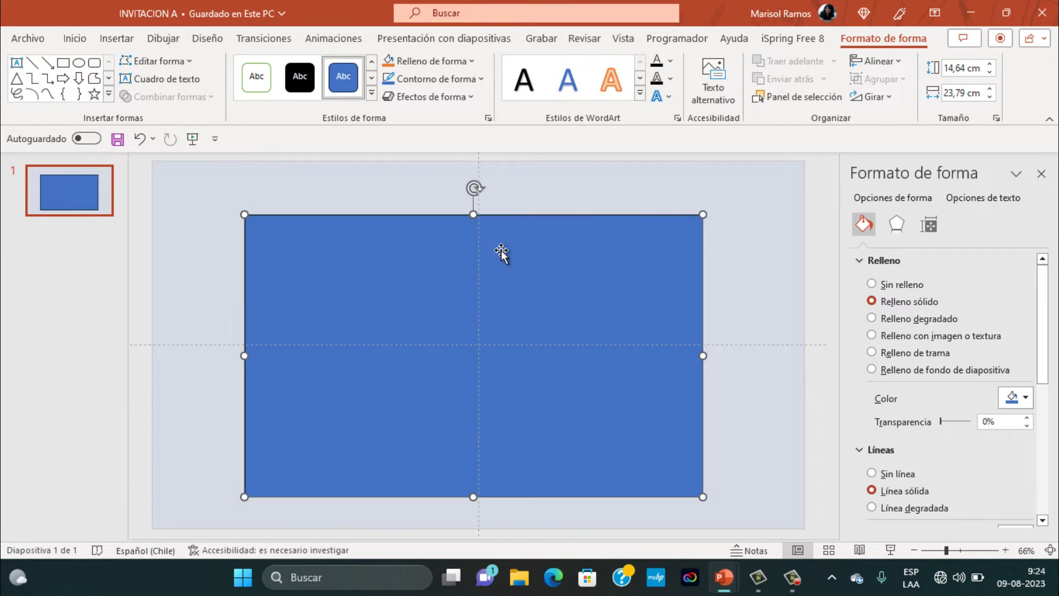
{"action": "left_click_drag", "start_coordinate": [501, 250], "coordinate": [506, 250]}
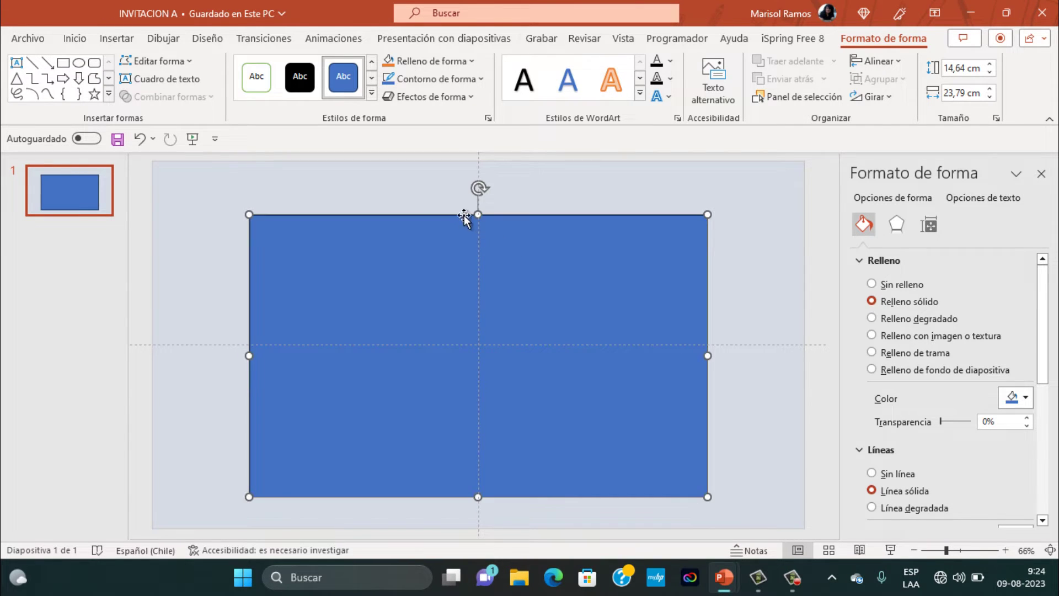
{"action": "left_click_drag", "start_coordinate": [478, 215], "coordinate": [479, 195]}
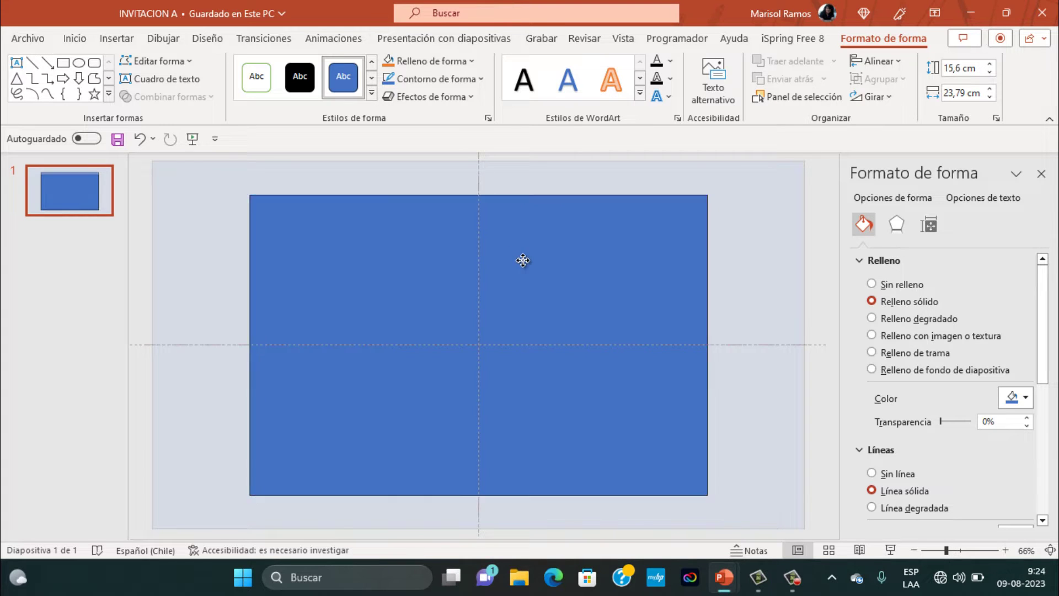
{"action": "left_click_drag", "start_coordinate": [524, 261], "coordinate": [534, 267]}
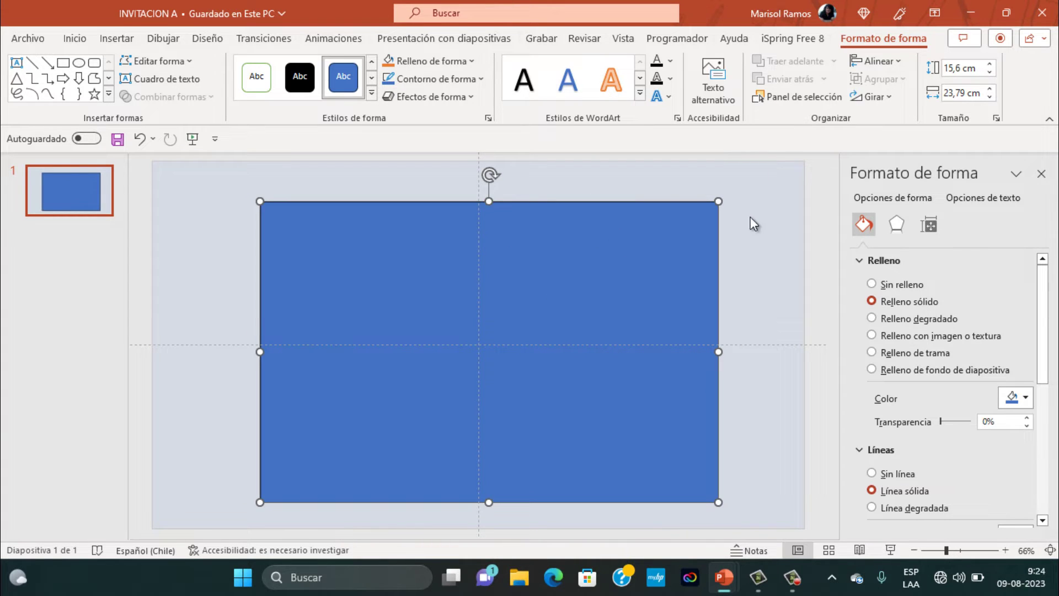
{"action": "left_click", "coordinate": [898, 60]}
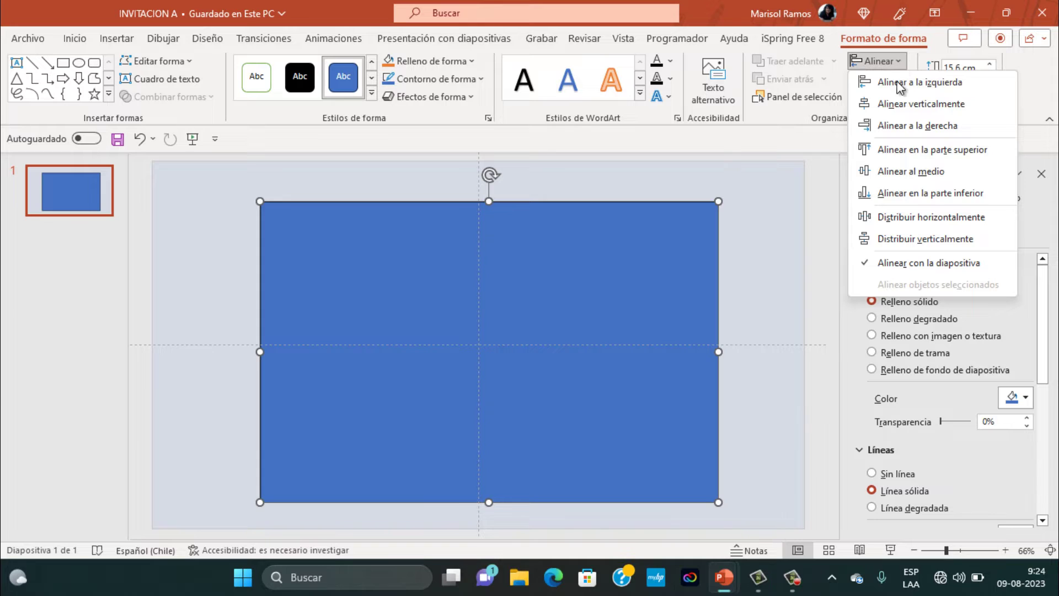
{"action": "left_click", "coordinate": [899, 171]}
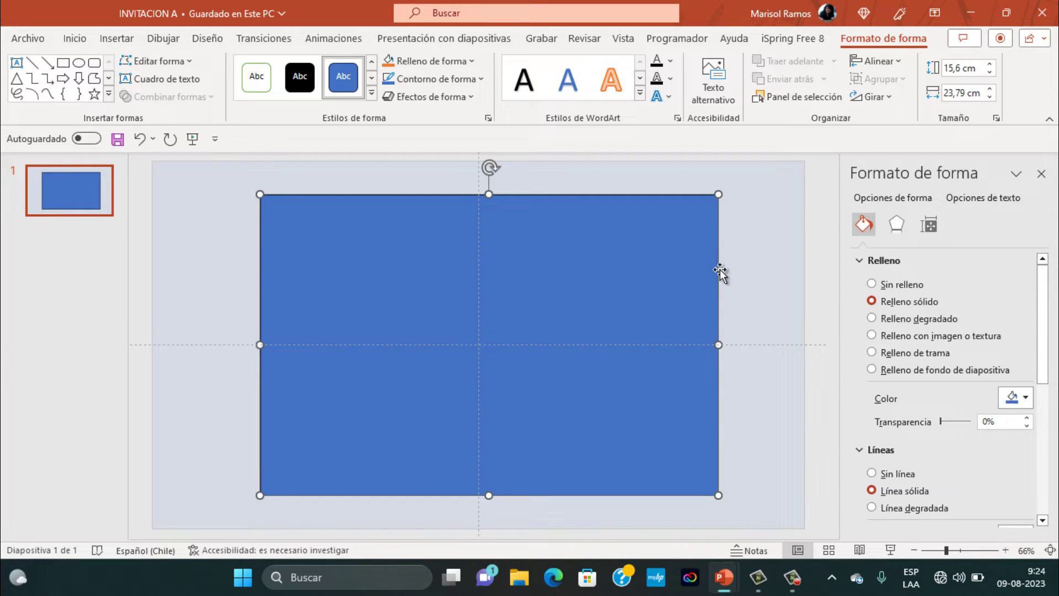
Step: Give the rectangle a white 10 pt outline
{"action": "scroll", "coordinate": [935, 320], "scroll_direction": "down", "scroll_amount": 2}
{"action": "scroll", "coordinate": [934, 319], "scroll_direction": "down", "scroll_amount": 2}
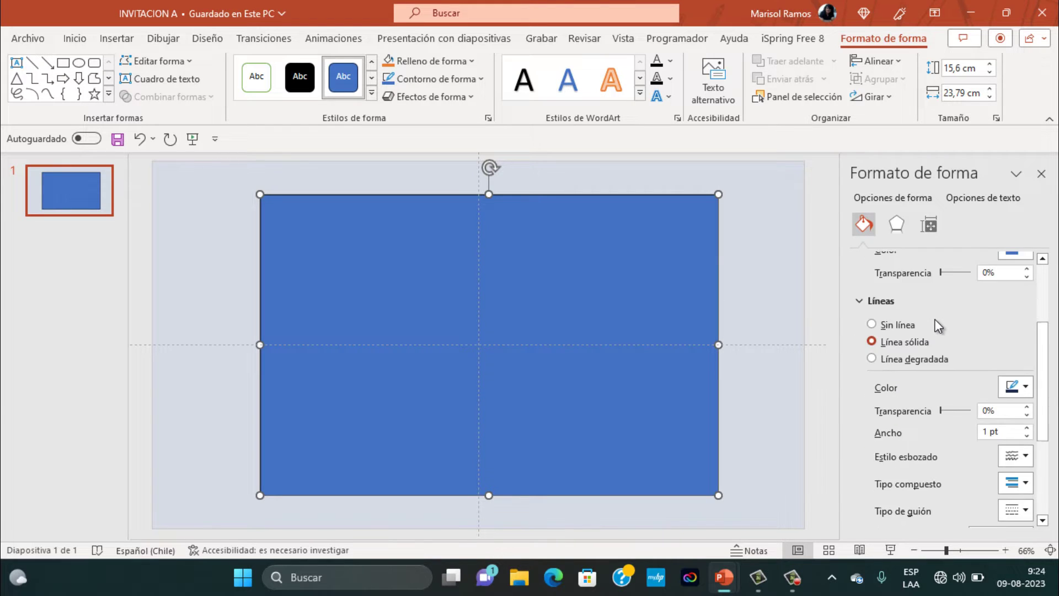
{"action": "scroll", "coordinate": [934, 331], "scroll_direction": "down", "scroll_amount": 1}
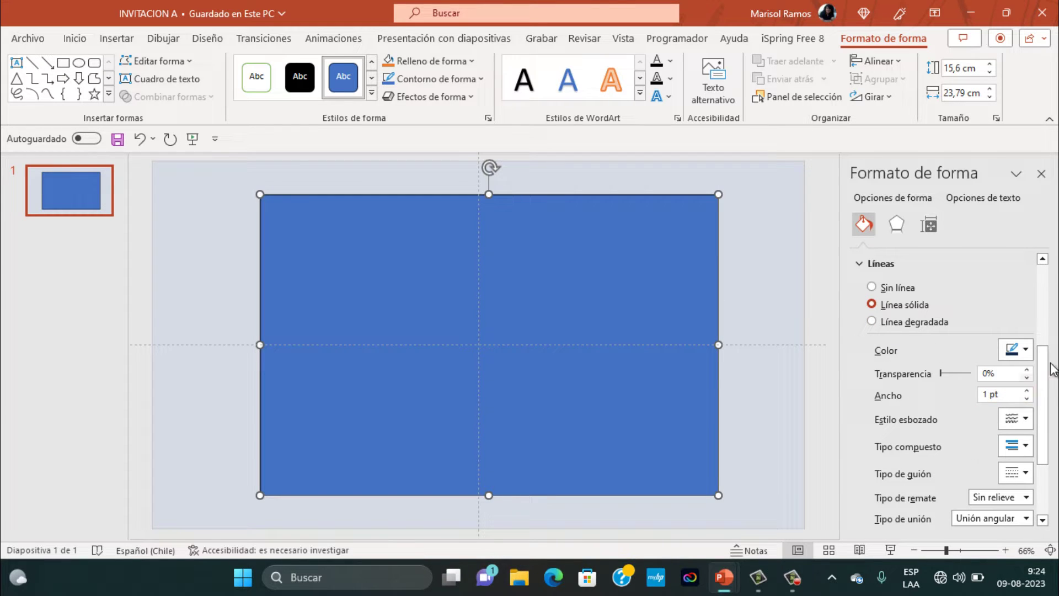
{"action": "left_click", "coordinate": [1026, 354]}
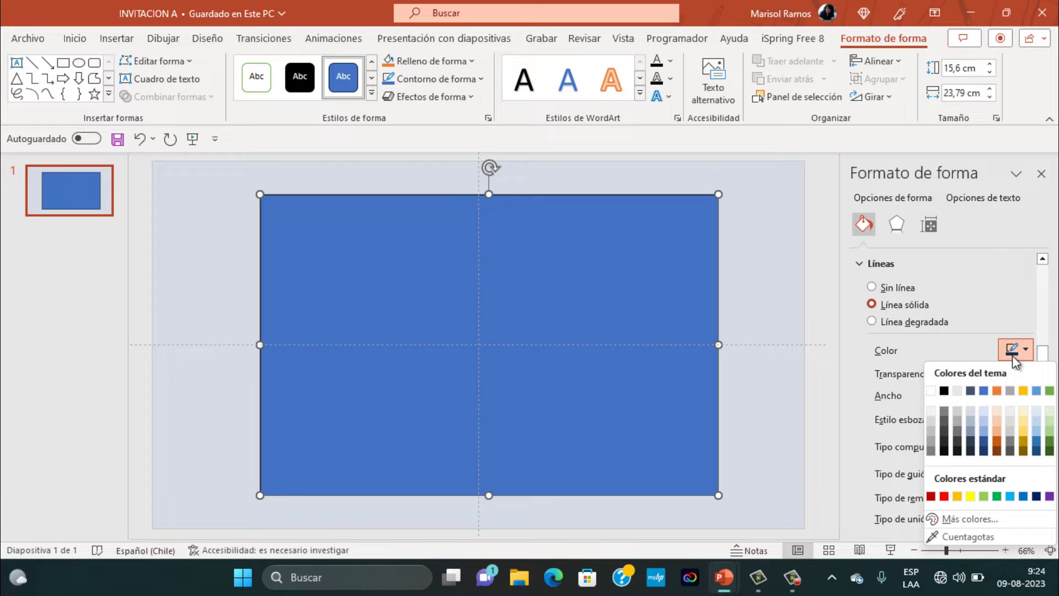
{"action": "left_click", "coordinate": [941, 391]}
{"action": "left_click", "coordinate": [986, 395]}
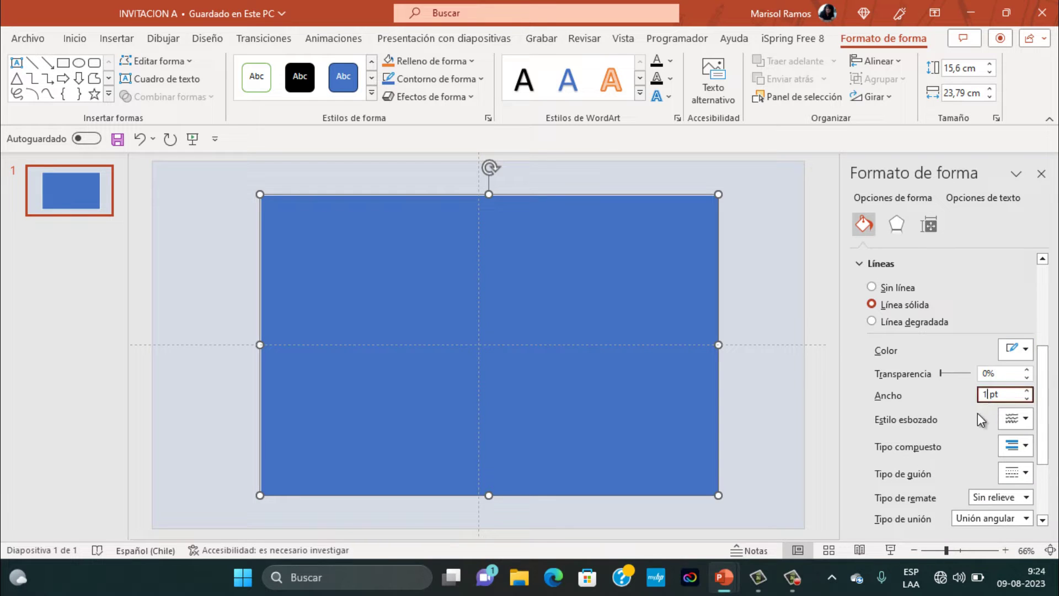
{"action": "type", "text": "0"}
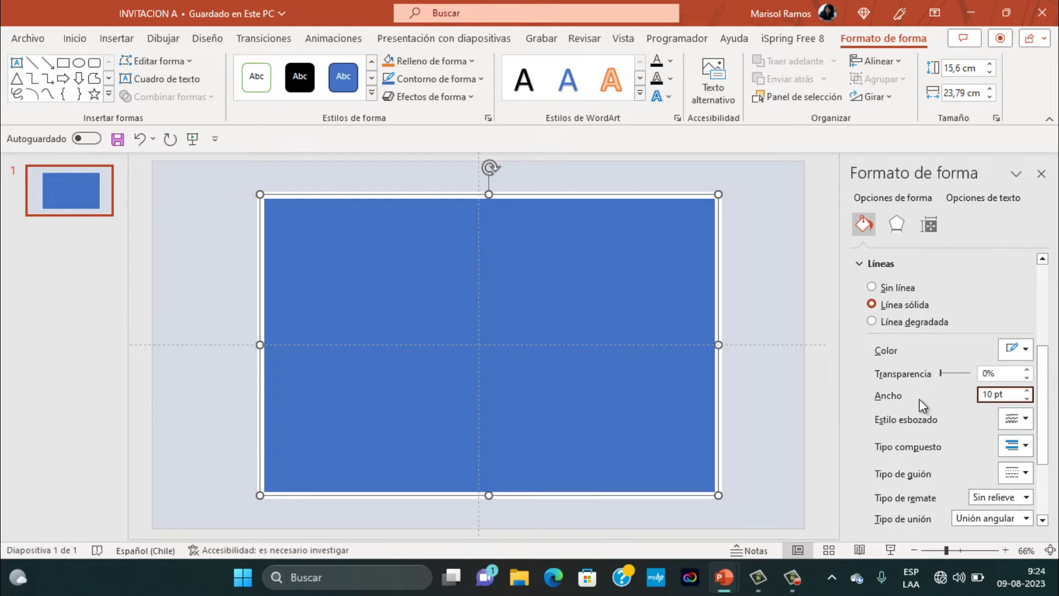
{"action": "left_click", "coordinate": [766, 267]}
{"action": "left_click", "coordinate": [671, 273]}
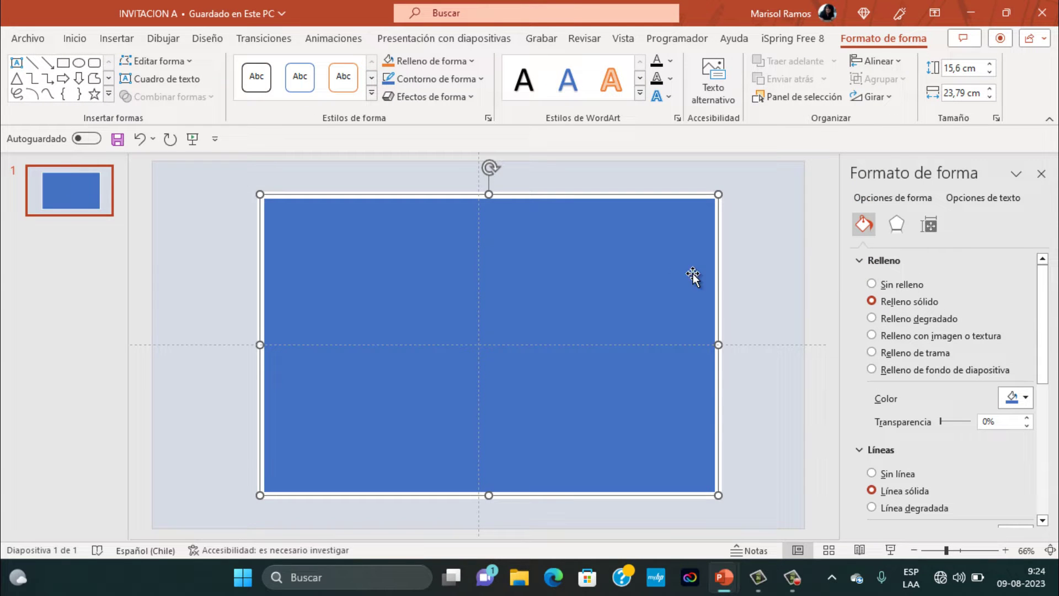
Step: Add an outer offset drop shadow to the rectangle with a 10 pt distance
{"action": "left_click", "coordinate": [895, 226]}
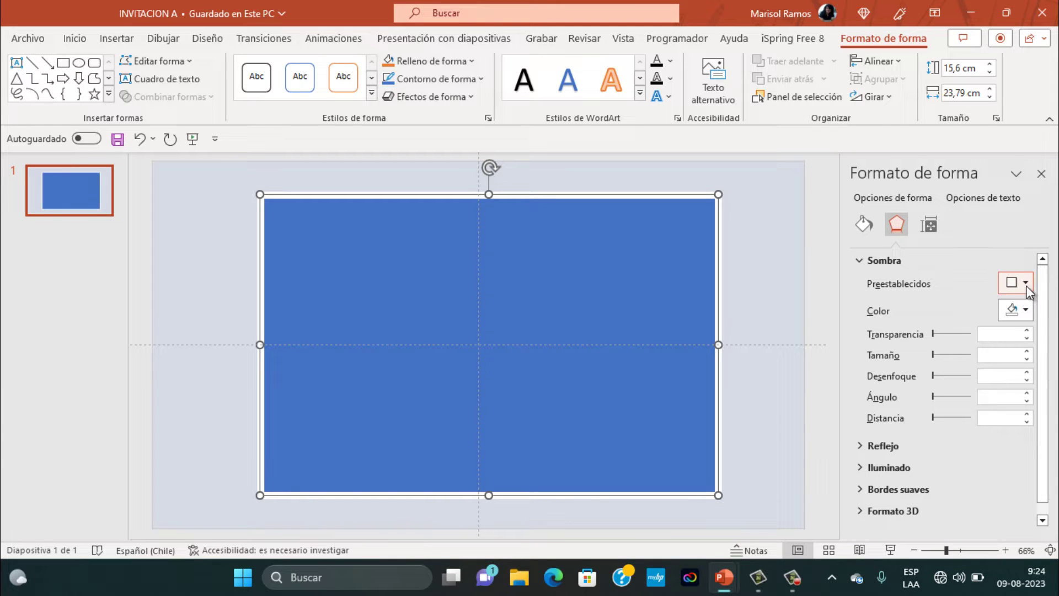
{"action": "left_click", "coordinate": [1025, 283]}
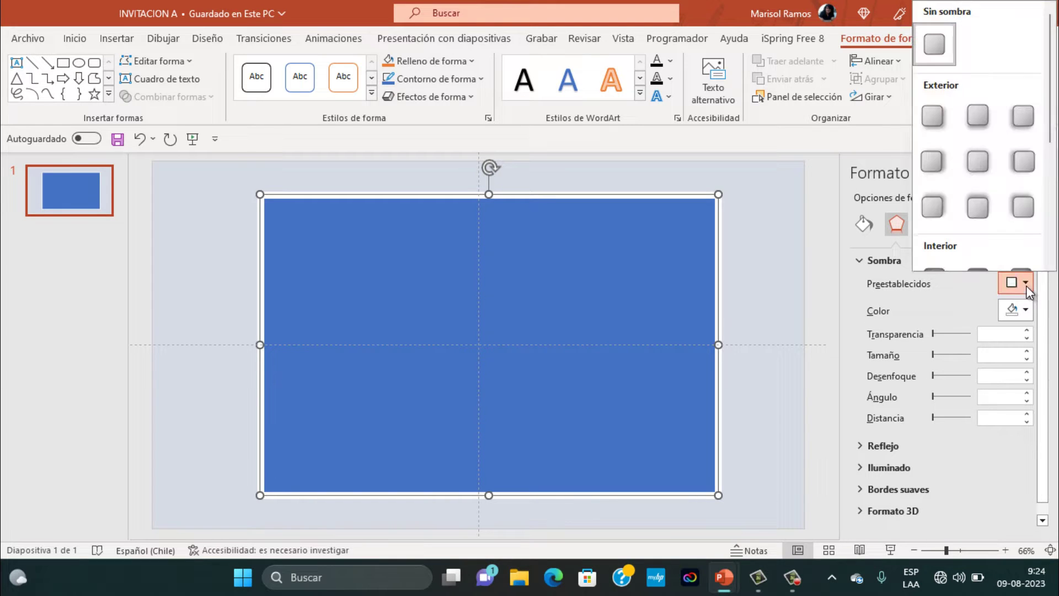
{"action": "left_click", "coordinate": [932, 117]}
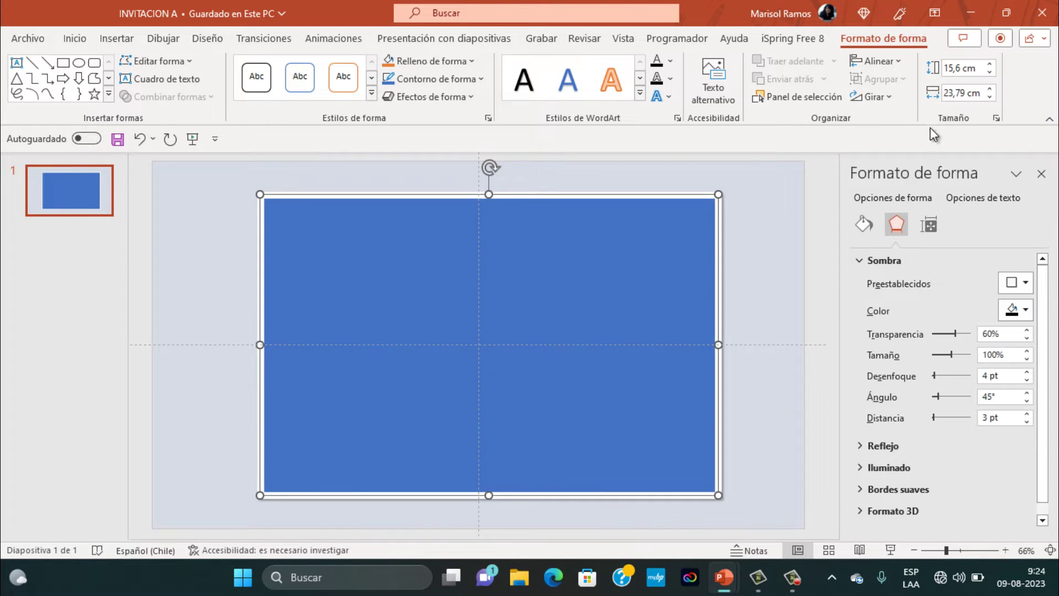
{"action": "left_click", "coordinate": [991, 417]}
{"action": "key", "text": "BackSpace"}
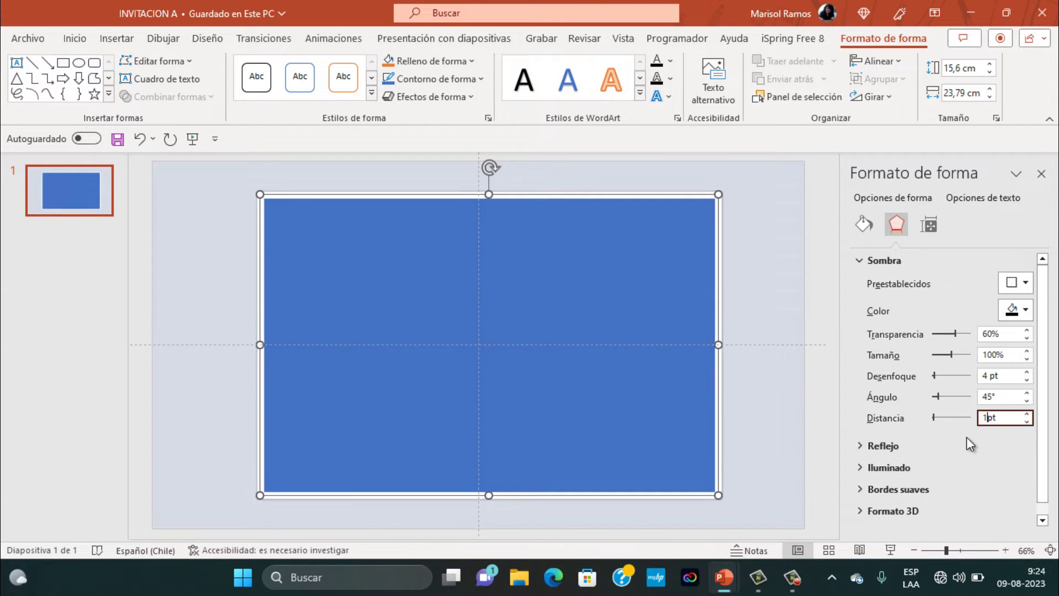
{"action": "type", "text": "0"}
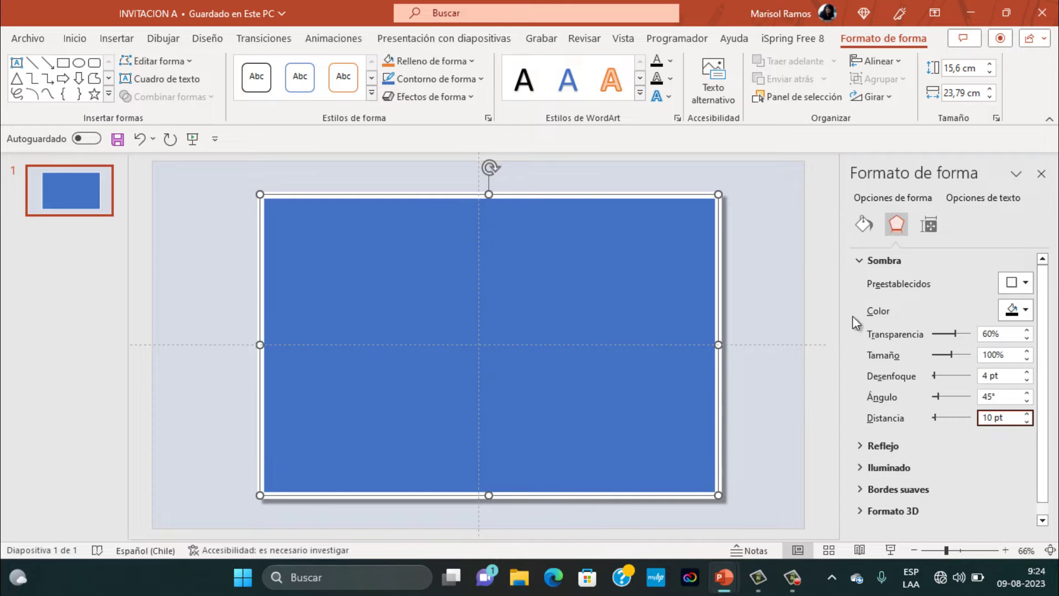
{"action": "left_click", "coordinate": [747, 239]}
{"action": "left_click", "coordinate": [665, 236]}
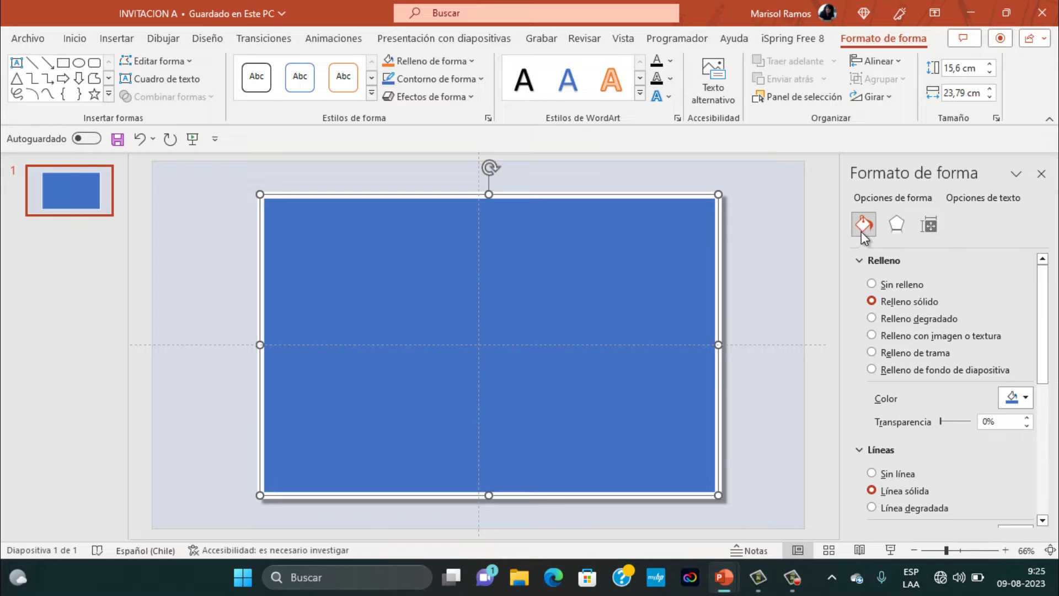
Step: Fill the rectangle with the FONDO image from a file on the computer
{"action": "left_click", "coordinate": [872, 336]}
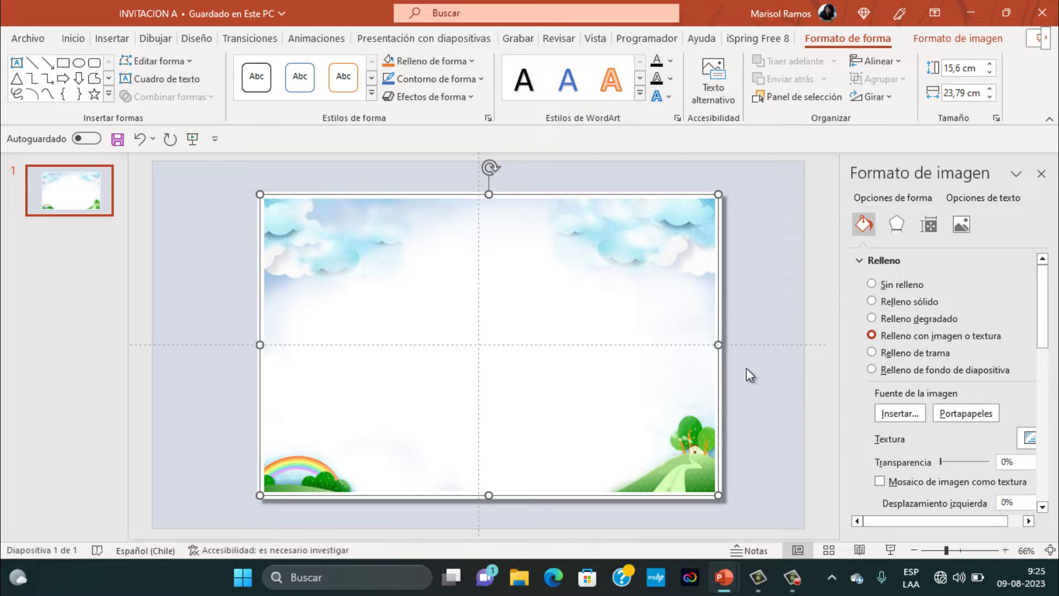
{"action": "left_click", "coordinate": [891, 414]}
{"action": "left_click", "coordinate": [462, 222]}
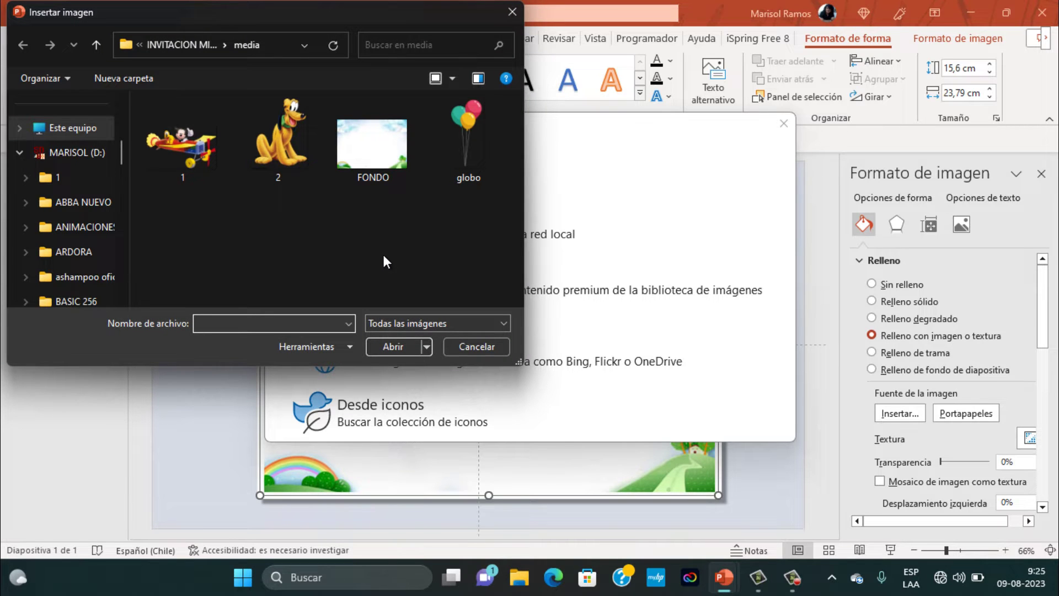
{"action": "left_click", "coordinate": [345, 156]}
{"action": "left_click", "coordinate": [380, 346]}
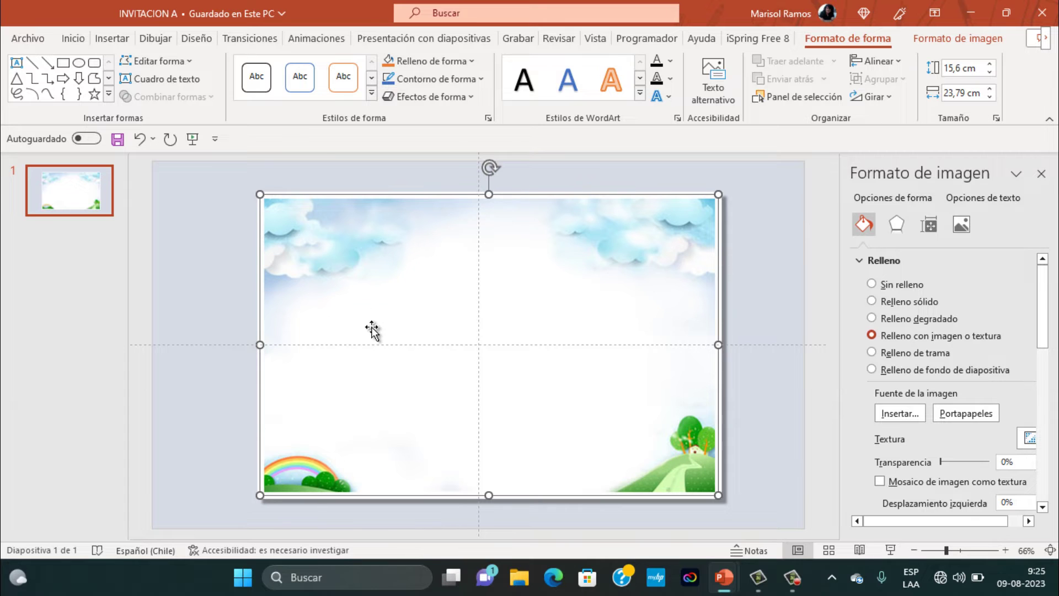
Step: Insert the pictures 1, 2 and globo from this device onto the slide
{"action": "left_click", "coordinate": [109, 42]}
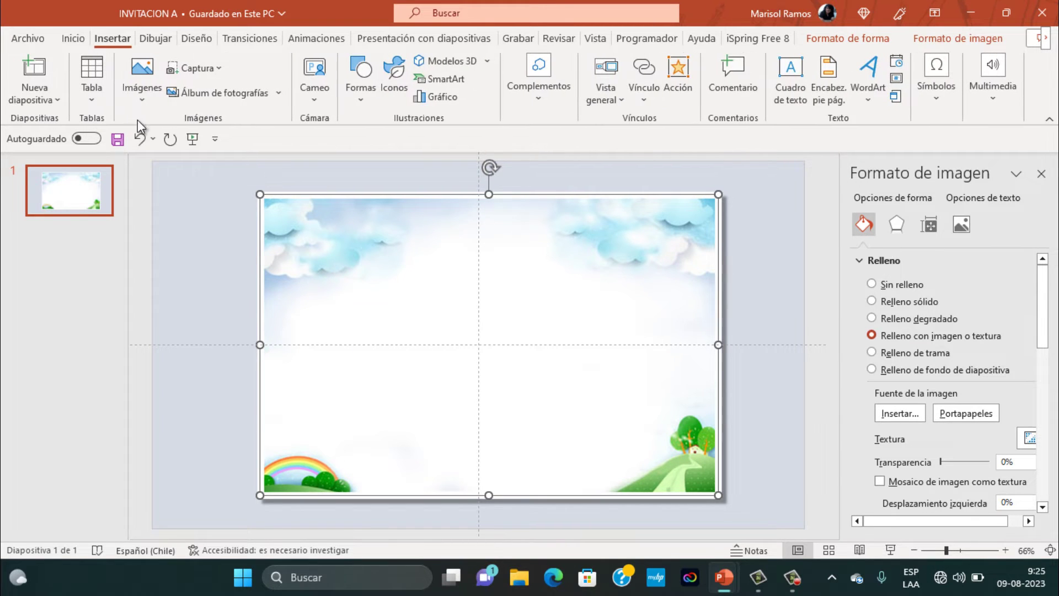
{"action": "left_click", "coordinate": [142, 80]}
{"action": "left_click", "coordinate": [158, 141]}
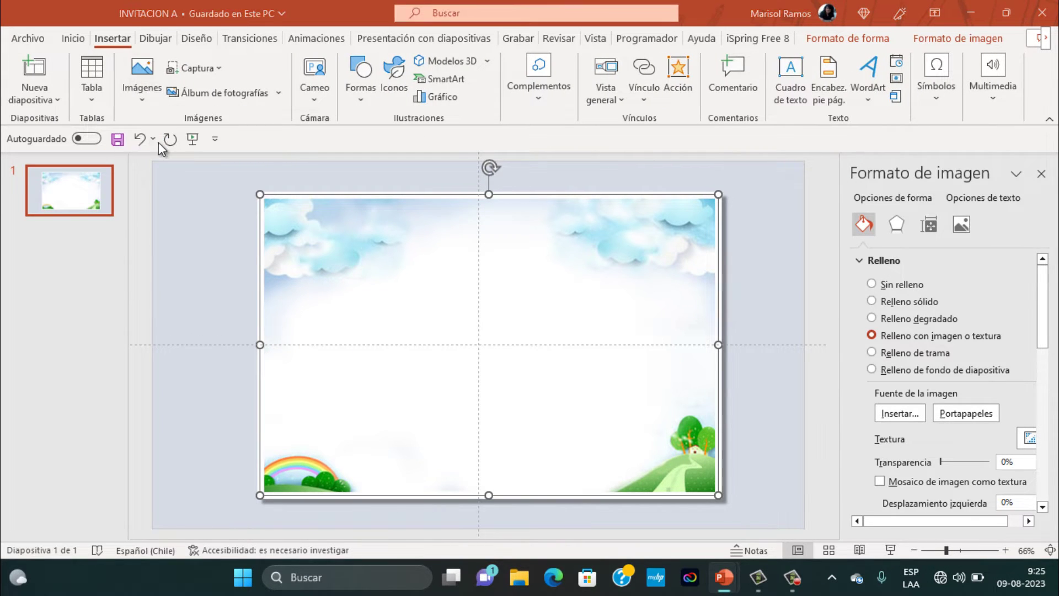
{"action": "left_click", "coordinate": [174, 144]}
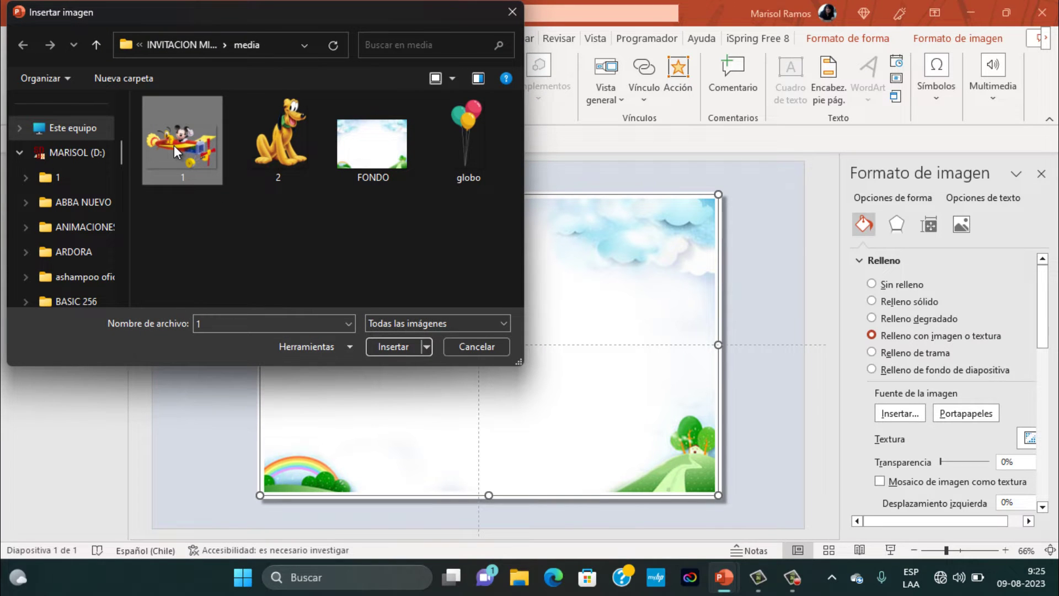
{"action": "left_click", "coordinate": [280, 128], "text": "ctrl"}
{"action": "left_click", "coordinate": [469, 134], "text": "ctrl"}
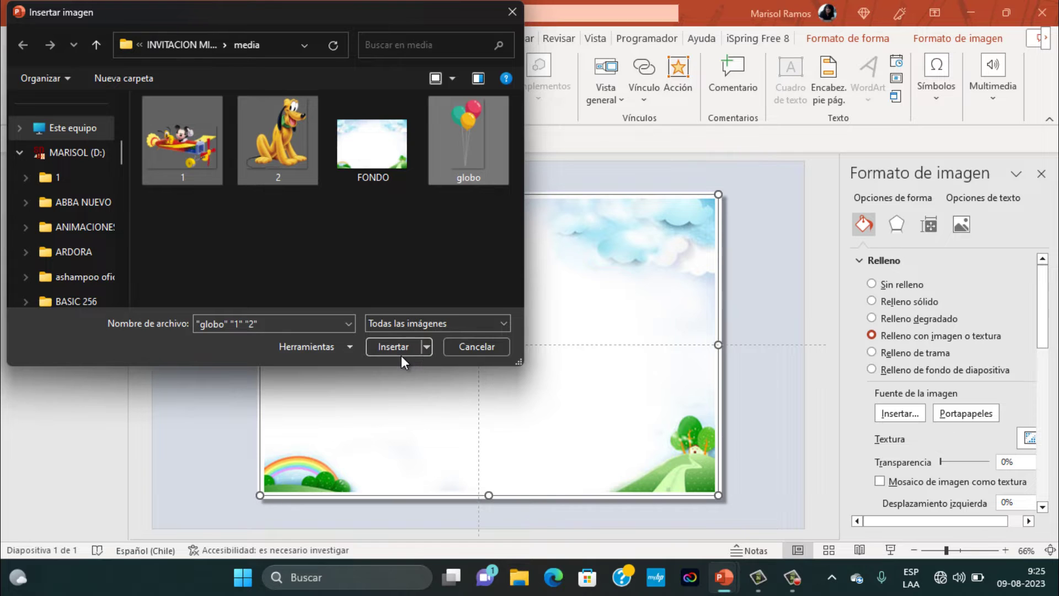
{"action": "left_click", "coordinate": [396, 347]}
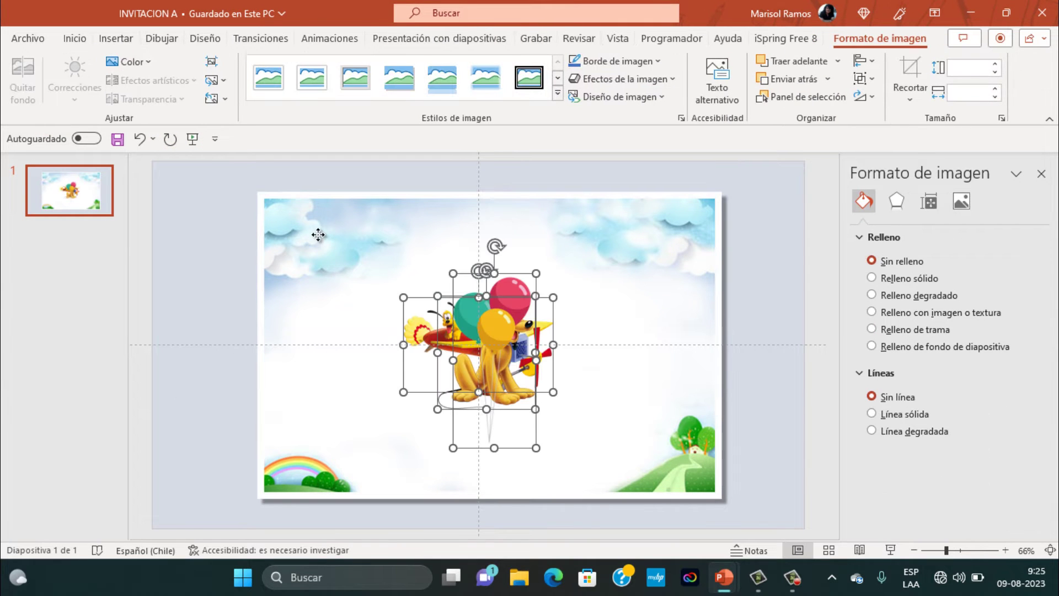
Step: Place and enlarge the balloons at the left edge, then paste a copy at the right edge
{"action": "left_click_drag", "start_coordinate": [495, 330], "coordinate": [257, 257]}
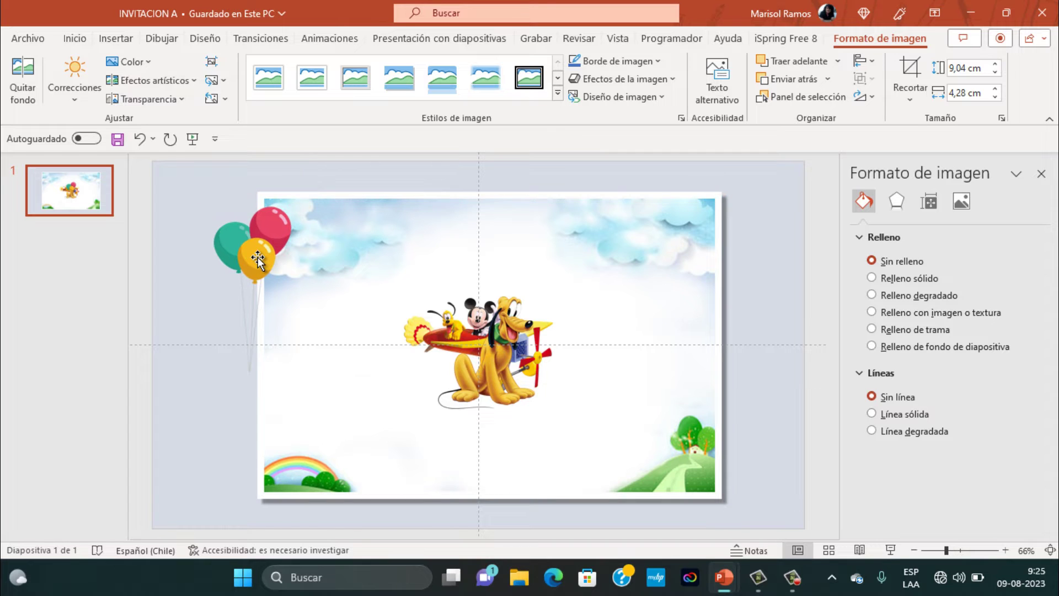
{"action": "left_click_drag", "start_coordinate": [208, 371], "coordinate": [204, 397]}
{"action": "right_click", "coordinate": [227, 259]}
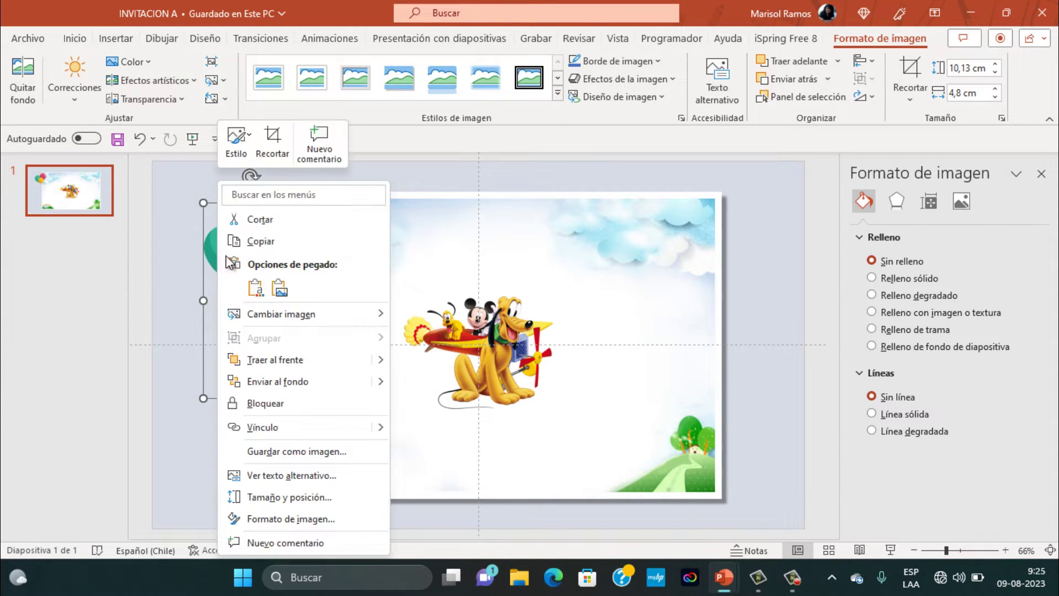
{"action": "left_click", "coordinate": [238, 241]}
{"action": "right_click", "coordinate": [333, 173]}
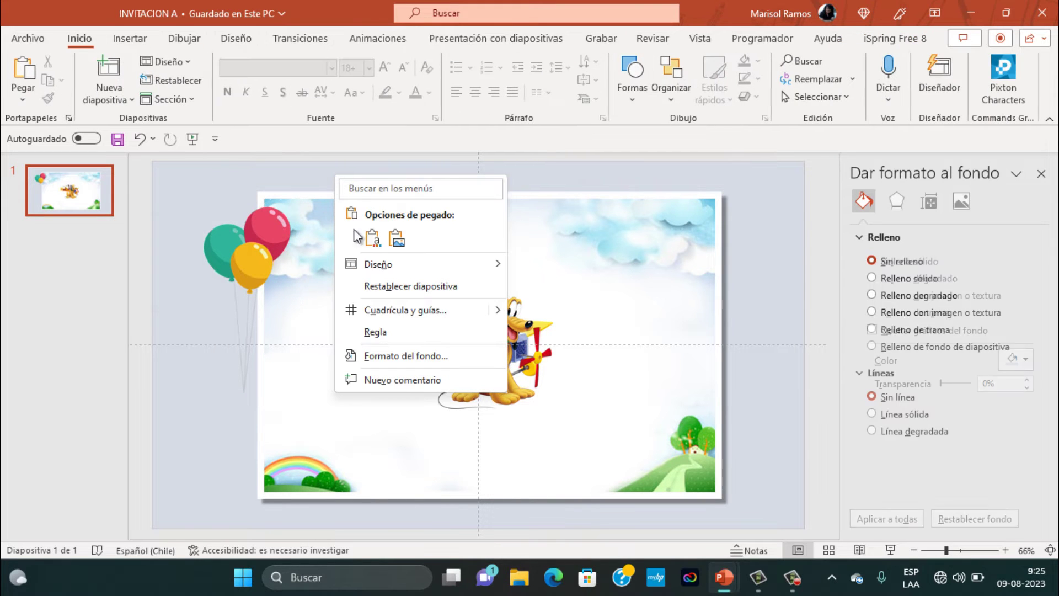
{"action": "left_click", "coordinate": [357, 236]}
{"action": "mouse_move", "coordinate": [258, 248]}
{"action": "left_mouse_down"}
{"action": "mouse_move", "coordinate": [711, 248]}
{"action": "mouse_move", "coordinate": [723, 276]}
{"action": "left_mouse_up"}
{"action": "left_click_drag", "start_coordinate": [250, 252], "coordinate": [254, 230]}
Step: Move Pluto to the bottom-left and Mickey's airplane to the top of the slide
{"action": "left_click", "coordinate": [498, 372]}
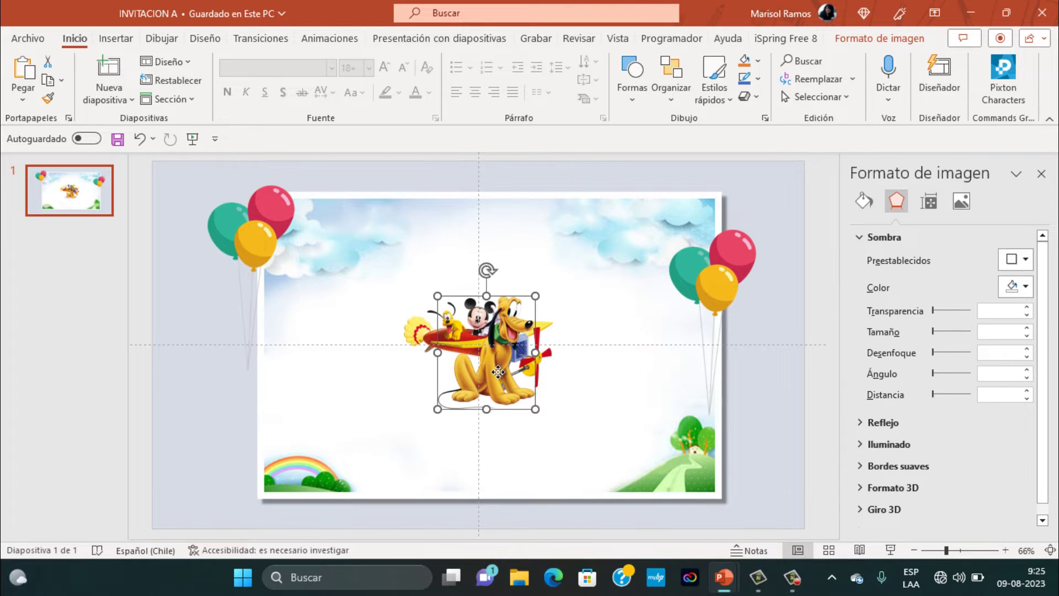
{"action": "mouse_move", "coordinate": [498, 372]}
{"action": "left_mouse_down"}
{"action": "mouse_move", "coordinate": [370, 406]}
{"action": "mouse_move", "coordinate": [320, 448]}
{"action": "left_mouse_up"}
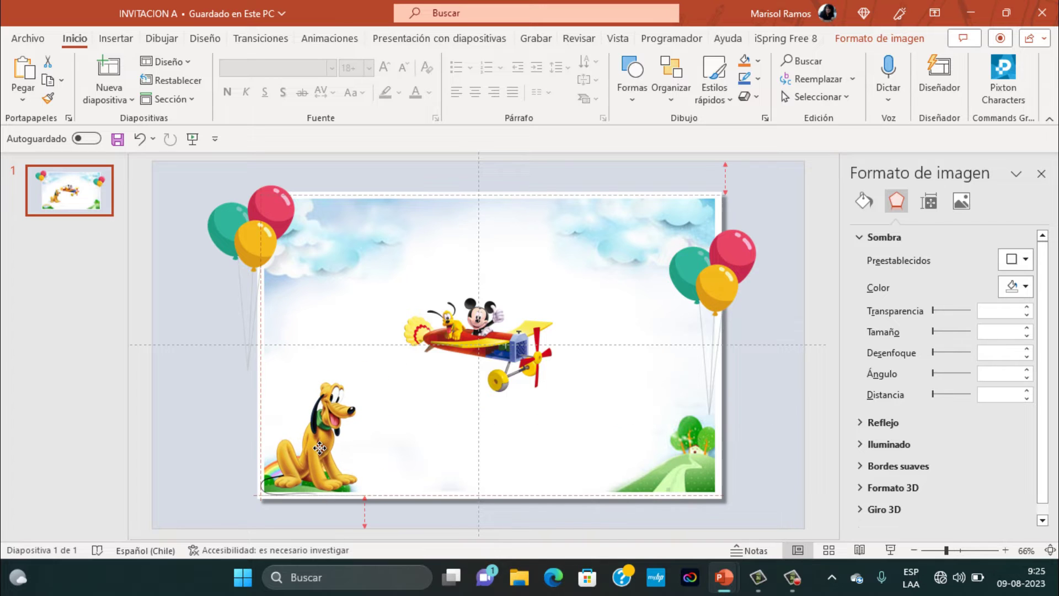
{"action": "left_click", "coordinate": [489, 353]}
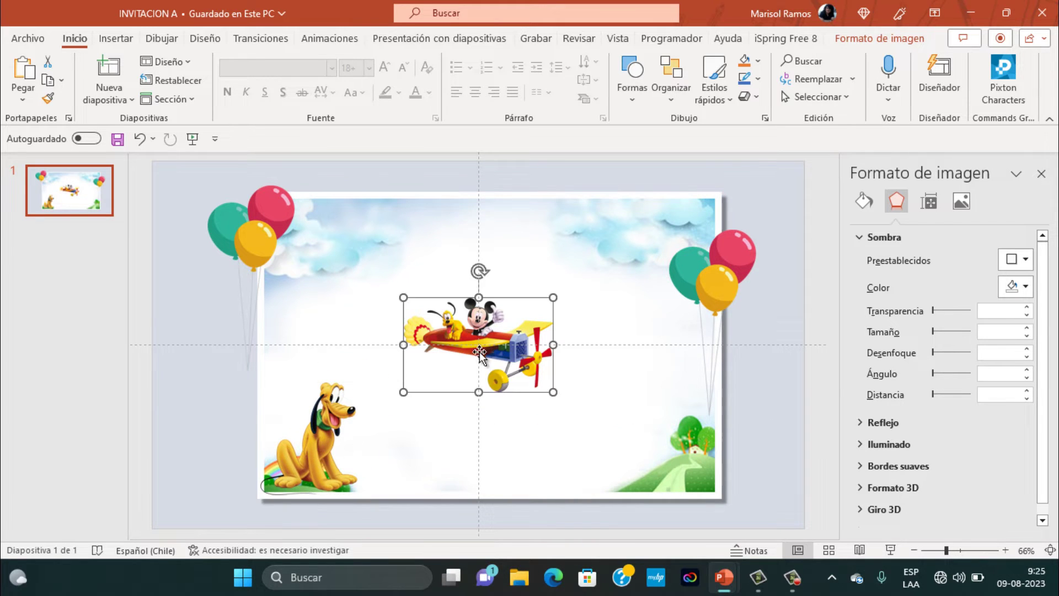
{"action": "mouse_move", "coordinate": [469, 343]}
{"action": "left_mouse_down"}
{"action": "mouse_move", "coordinate": [469, 254]}
{"action": "mouse_move", "coordinate": [447, 253]}
{"action": "left_mouse_up"}
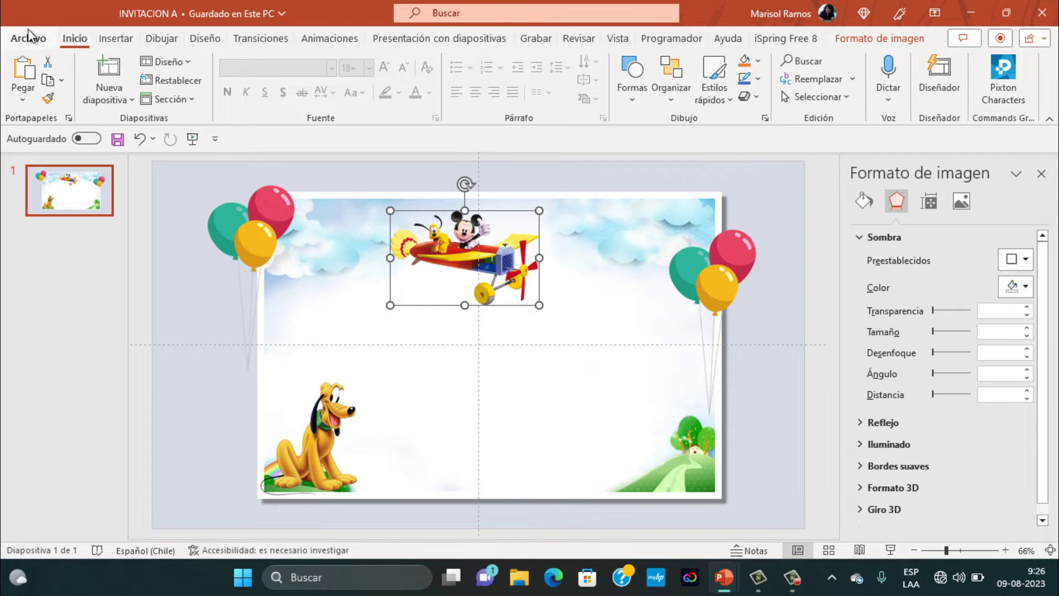
Step: Add a centred text box below the airplane reading 'Te invito a mi fiesta de Cumpleaños'
{"action": "left_click", "coordinate": [117, 38]}
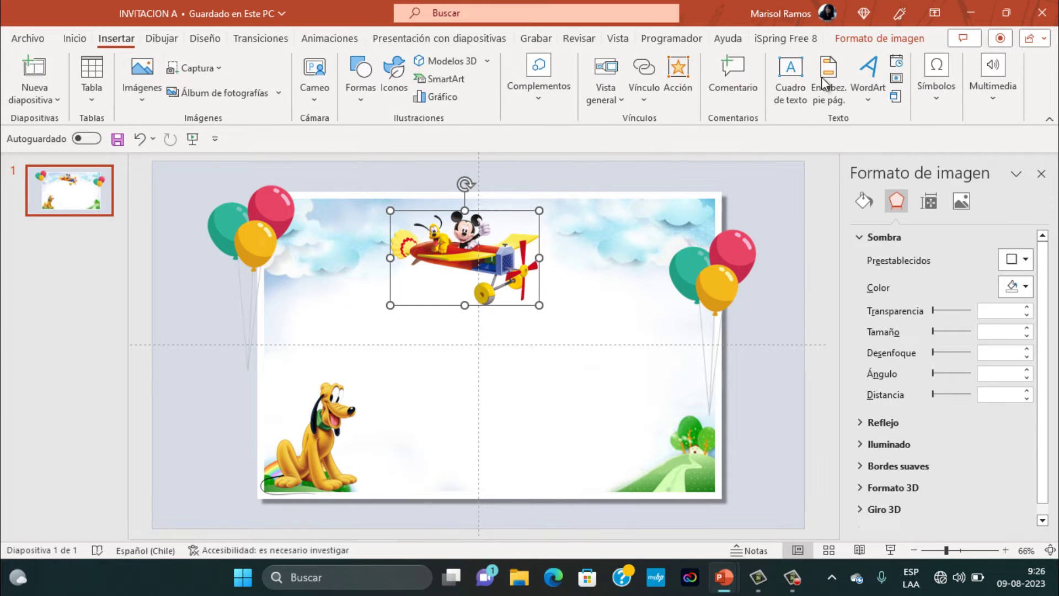
{"action": "left_click", "coordinate": [791, 83]}
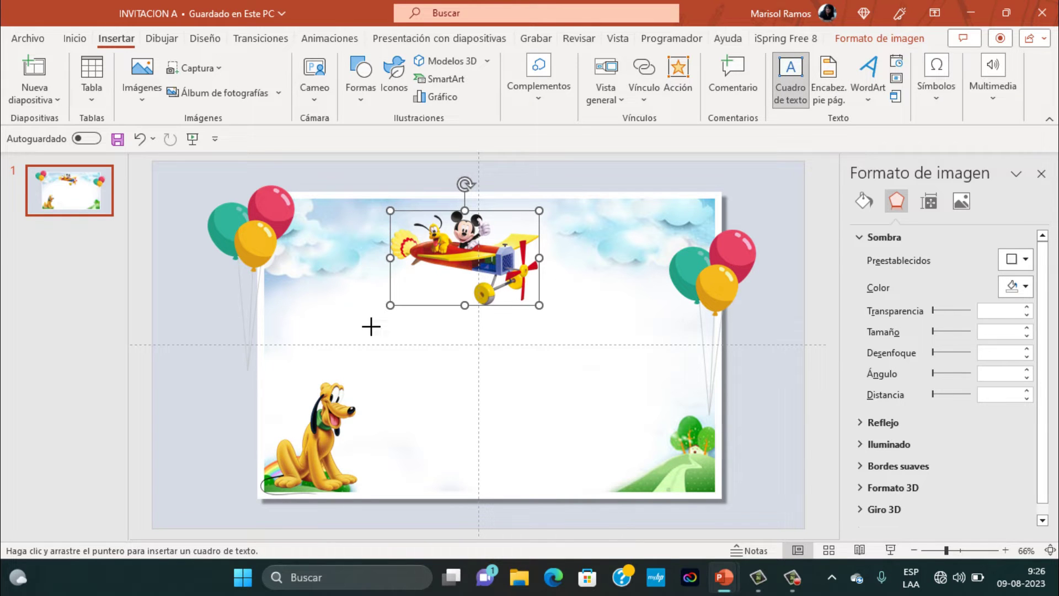
{"action": "left_click_drag", "start_coordinate": [372, 326], "coordinate": [609, 382]}
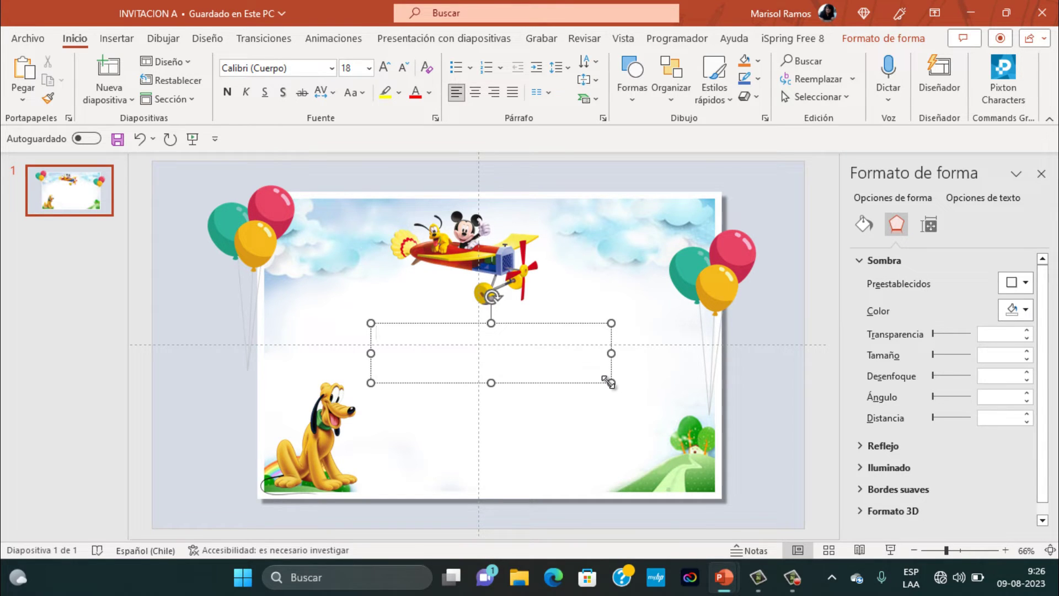
{"action": "type", "text": "Te invito a"}
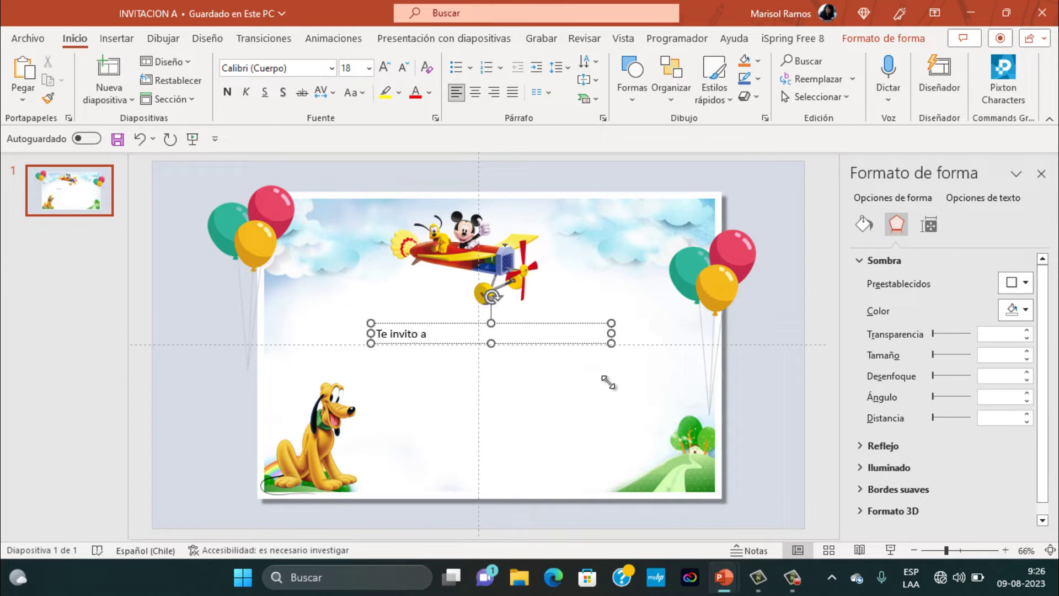
{"action": "type", "text": " mi fies"}
{"action": "type", "text": "ta de Cumpñea"}
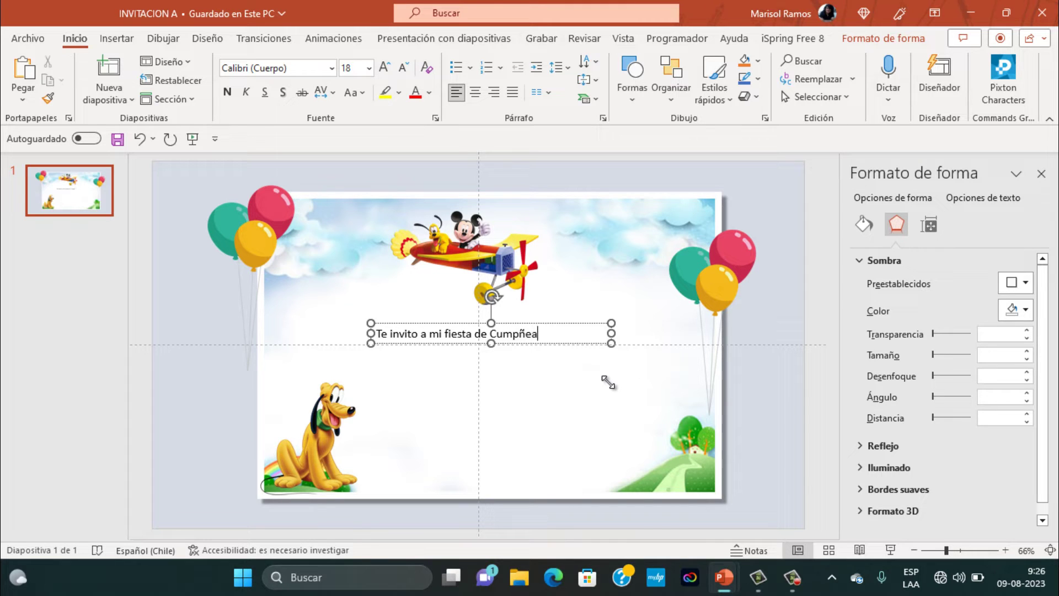
{"action": "type", "text": "ños"}
{"action": "left_click", "coordinate": [476, 92]}
Step: Fix the misspelled word using the spelling suggestion 'Cumpleaños'
{"action": "left_click_drag", "start_coordinate": [403, 330], "coordinate": [588, 337]}
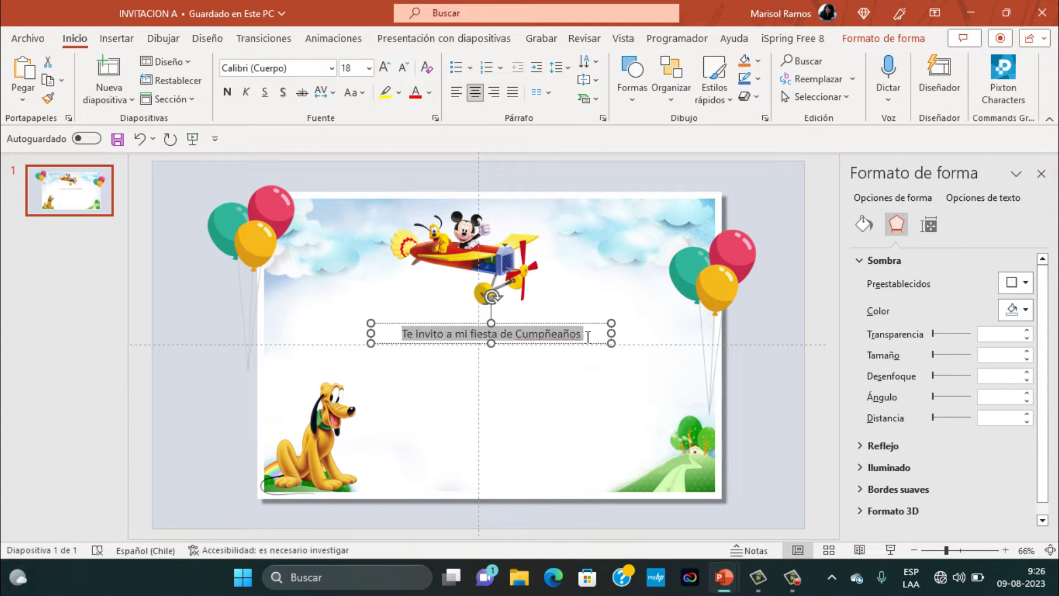
{"action": "left_click", "coordinate": [553, 348]}
{"action": "right_click", "coordinate": [551, 334]}
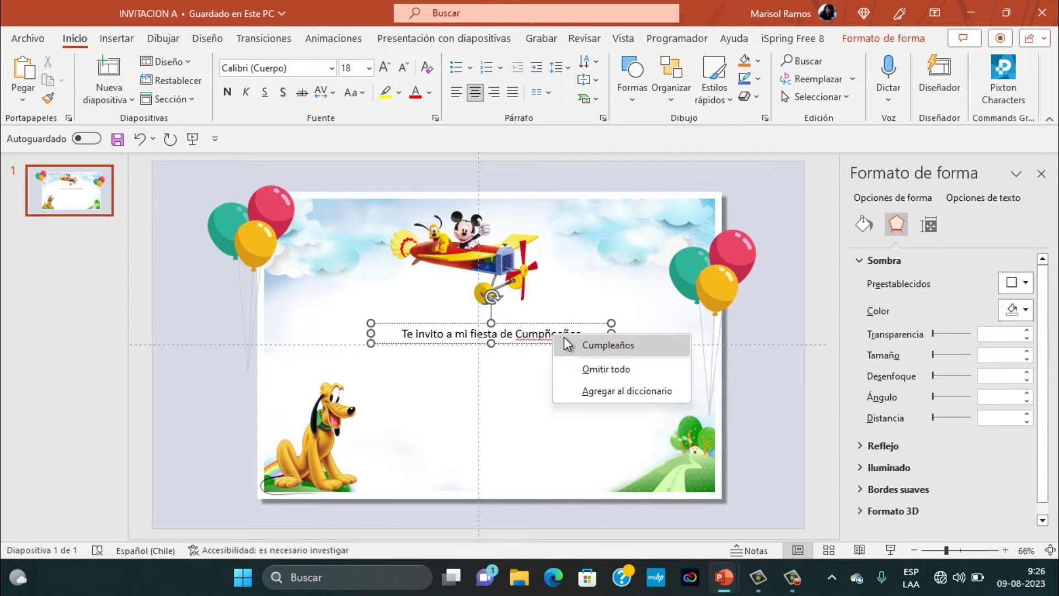
{"action": "left_click", "coordinate": [574, 345]}
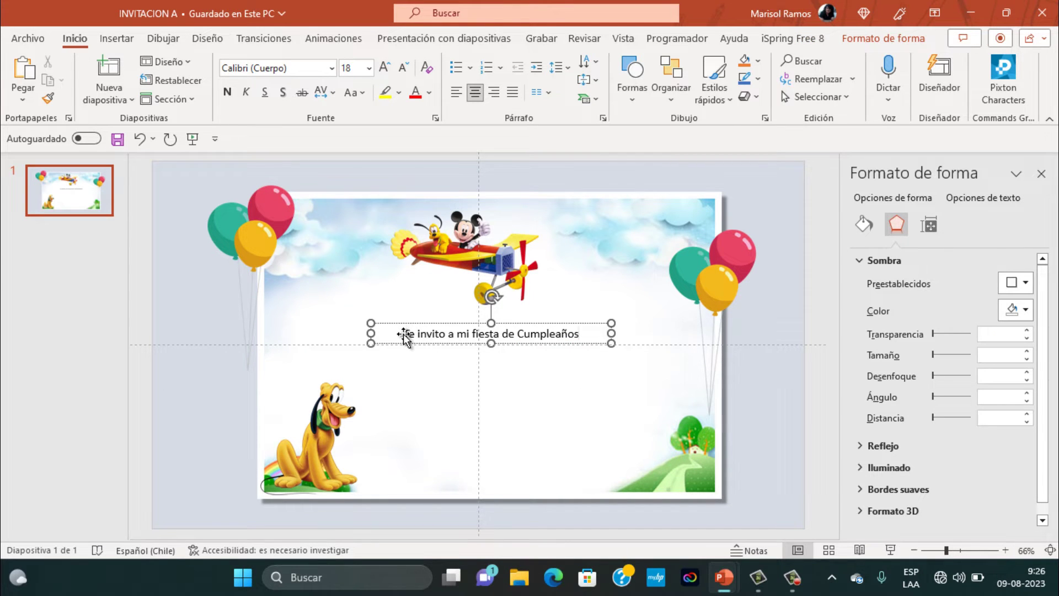
{"action": "left_click_drag", "start_coordinate": [405, 331], "coordinate": [569, 341]}
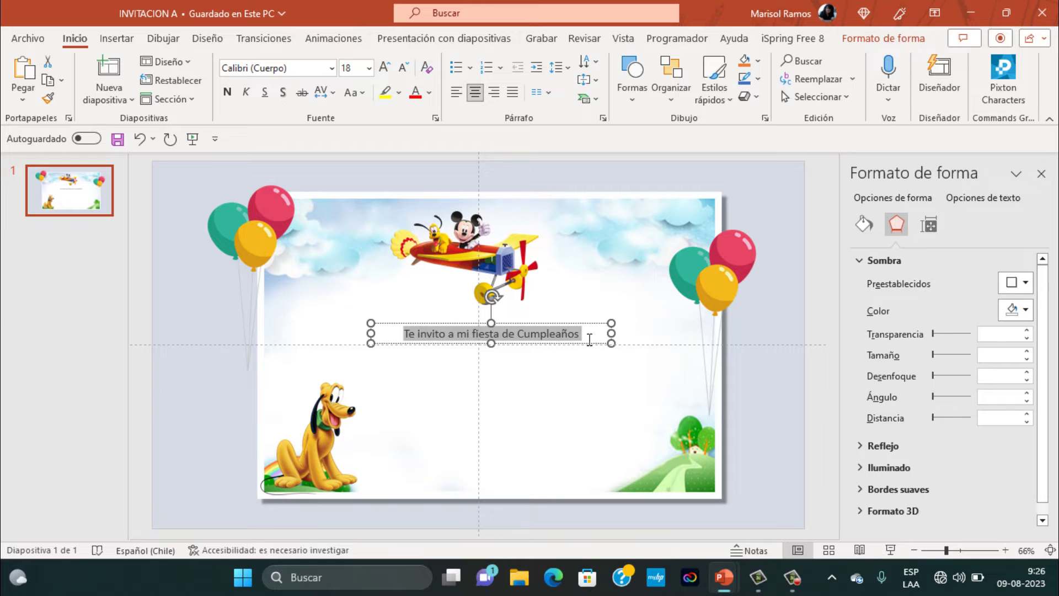
Step: Make the invitation text bold and enlarge it to 44 pt
{"action": "left_click", "coordinate": [228, 93]}
{"action": "left_click", "coordinate": [384, 68]}
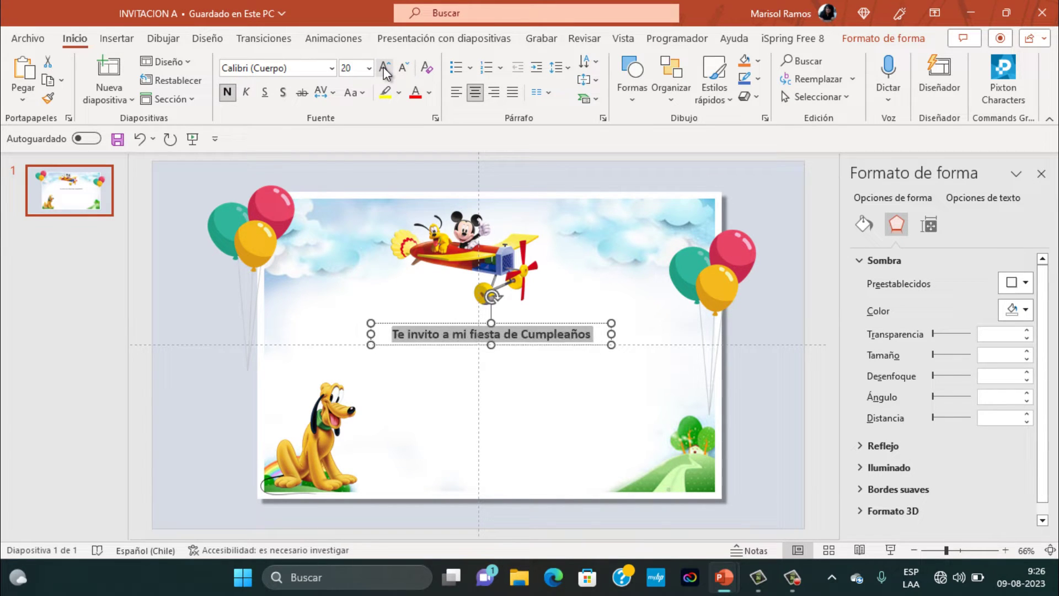
{"action": "left_click", "coordinate": [385, 68]}
{"action": "left_click", "coordinate": [384, 68]}
{"action": "left_click", "coordinate": [385, 69]}
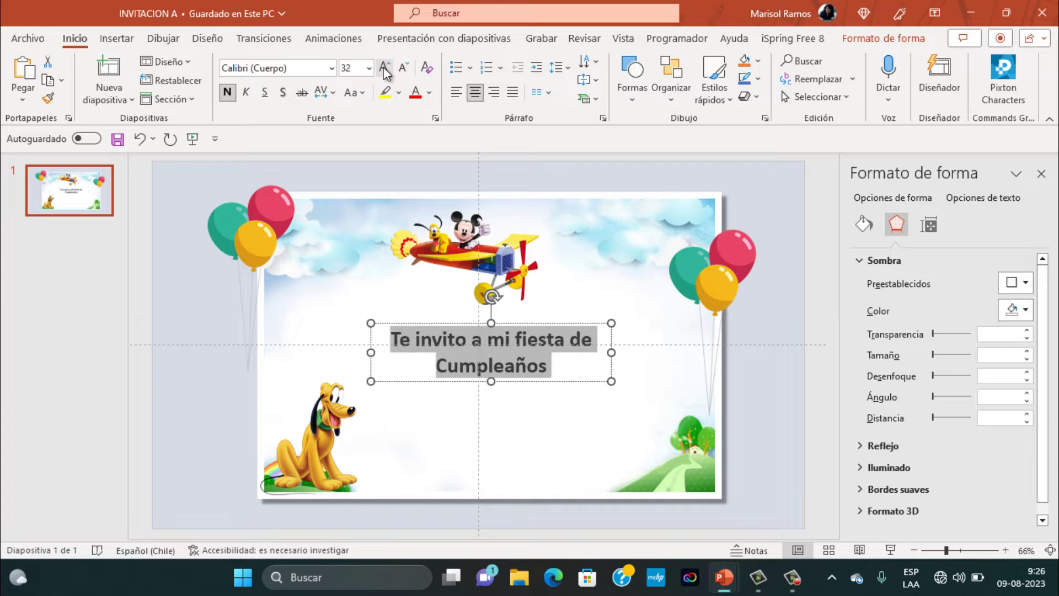
{"action": "left_click", "coordinate": [385, 68]}
{"action": "left_click", "coordinate": [385, 68]}
{"action": "left_click", "coordinate": [385, 68]}
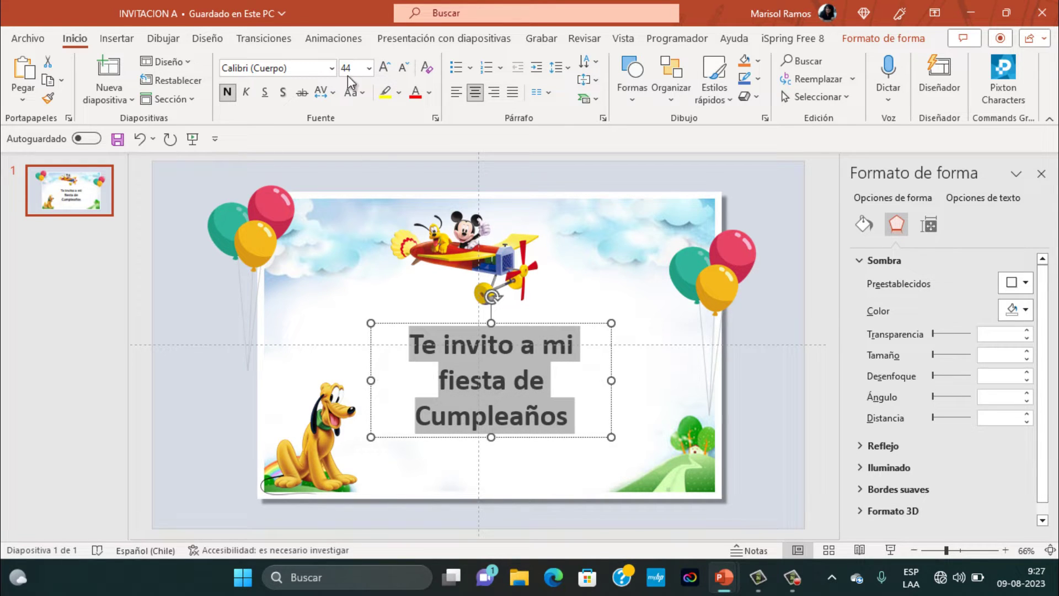
Step: Set the font to Gabriola and widen the text box so the line fits on one line
{"action": "left_click", "coordinate": [300, 69]}
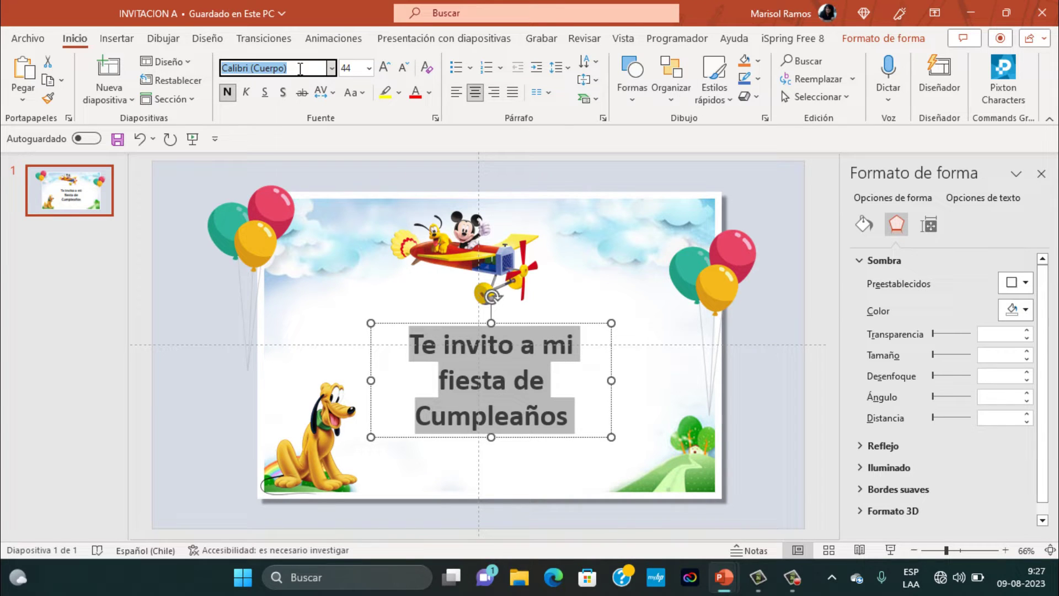
{"action": "type", "text": "Gabriola"}
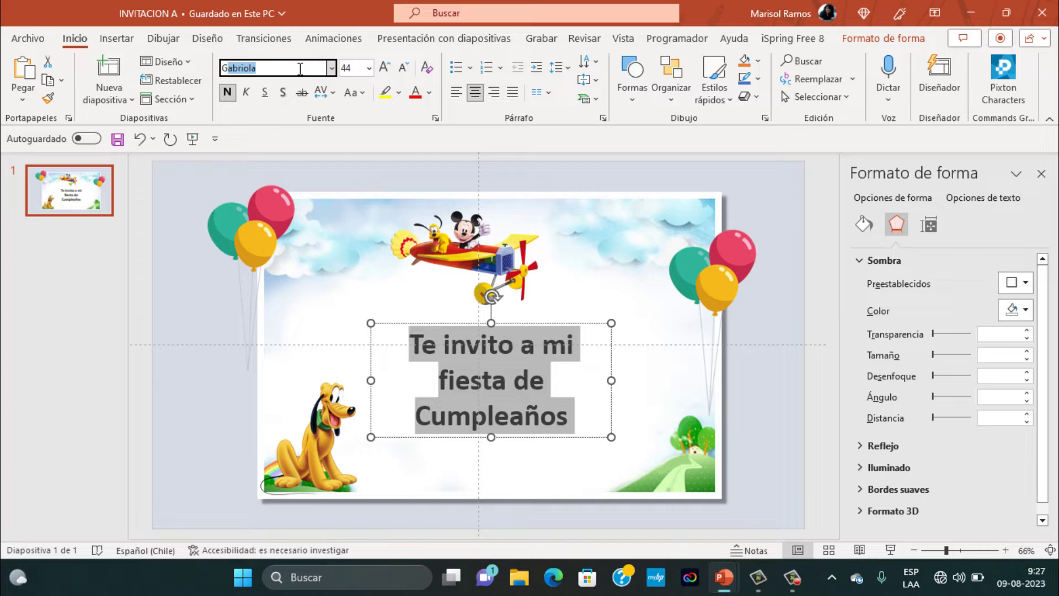
{"action": "key", "text": "Return"}
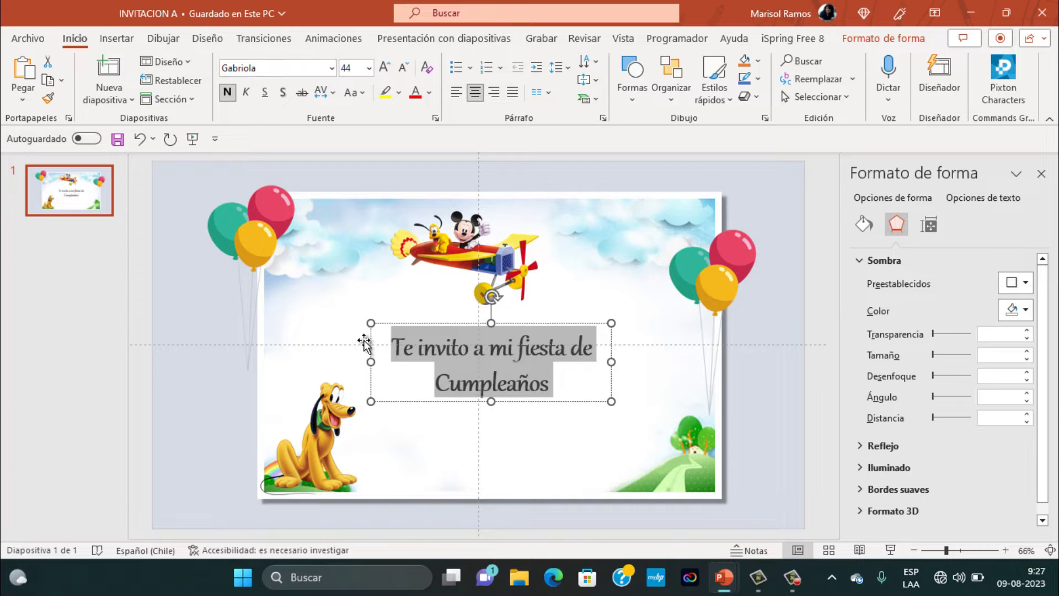
{"action": "left_click_drag", "start_coordinate": [366, 360], "coordinate": [328, 358]}
{"action": "left_click_drag", "start_coordinate": [610, 362], "coordinate": [676, 362]}
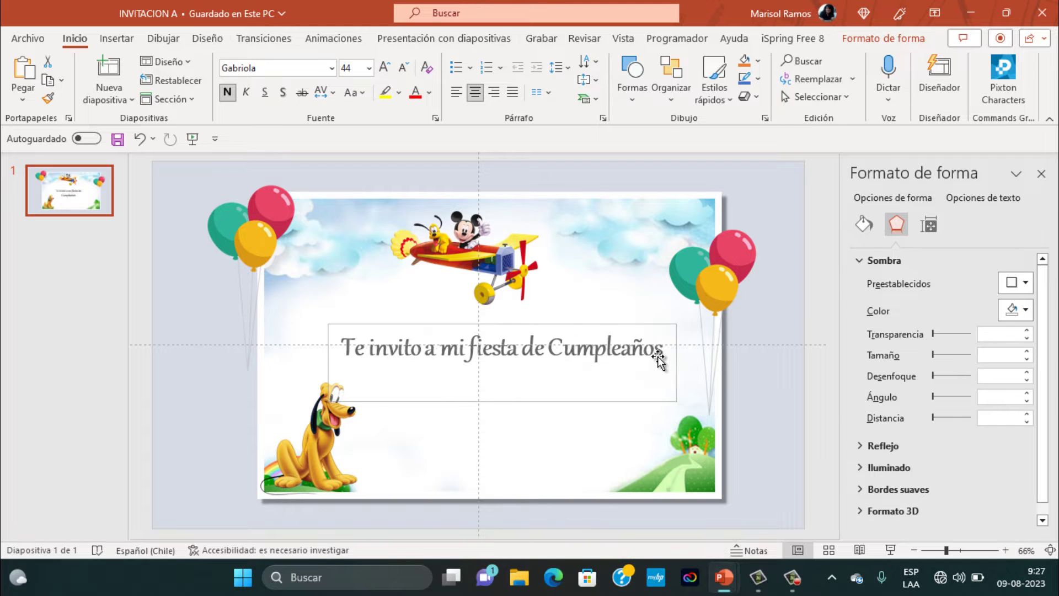
{"action": "left_click_drag", "start_coordinate": [589, 320], "coordinate": [569, 324]}
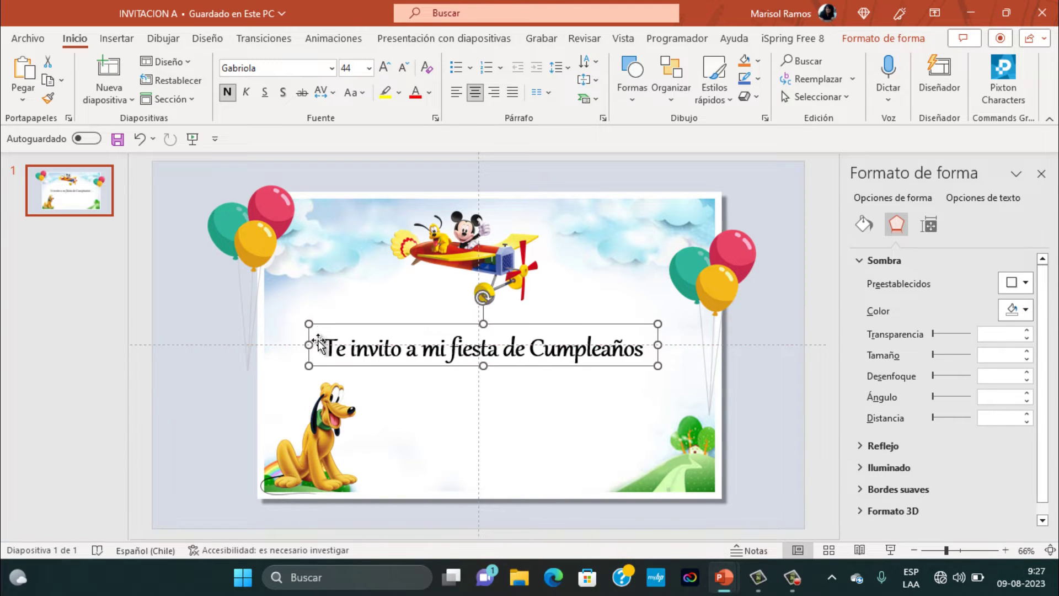
Step: Colour the title text dark blue and nudge its box slightly upward
{"action": "left_click_drag", "start_coordinate": [321, 346], "coordinate": [606, 364]}
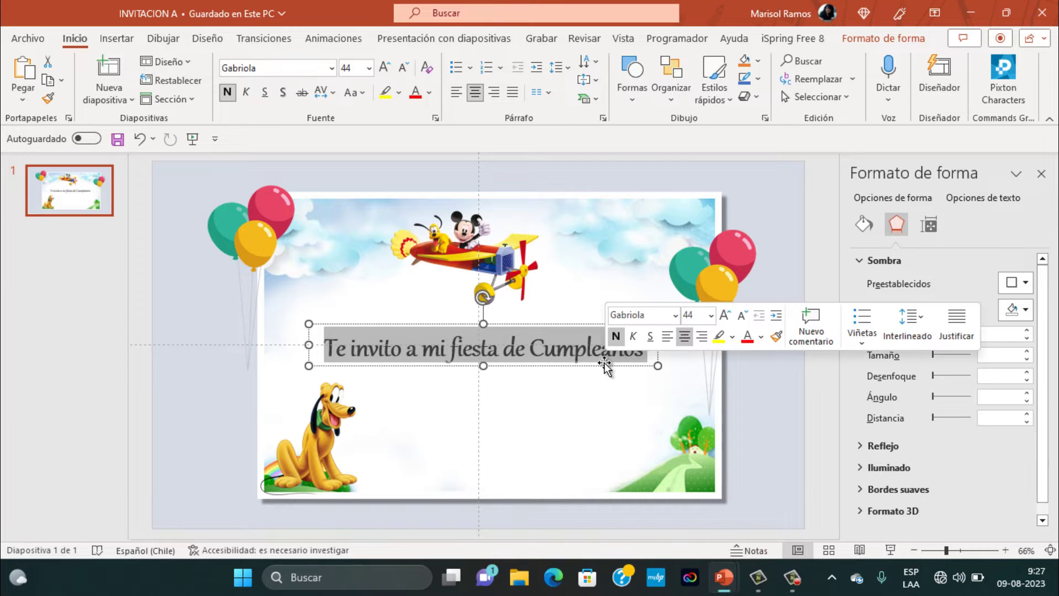
{"action": "left_click", "coordinate": [882, 37]}
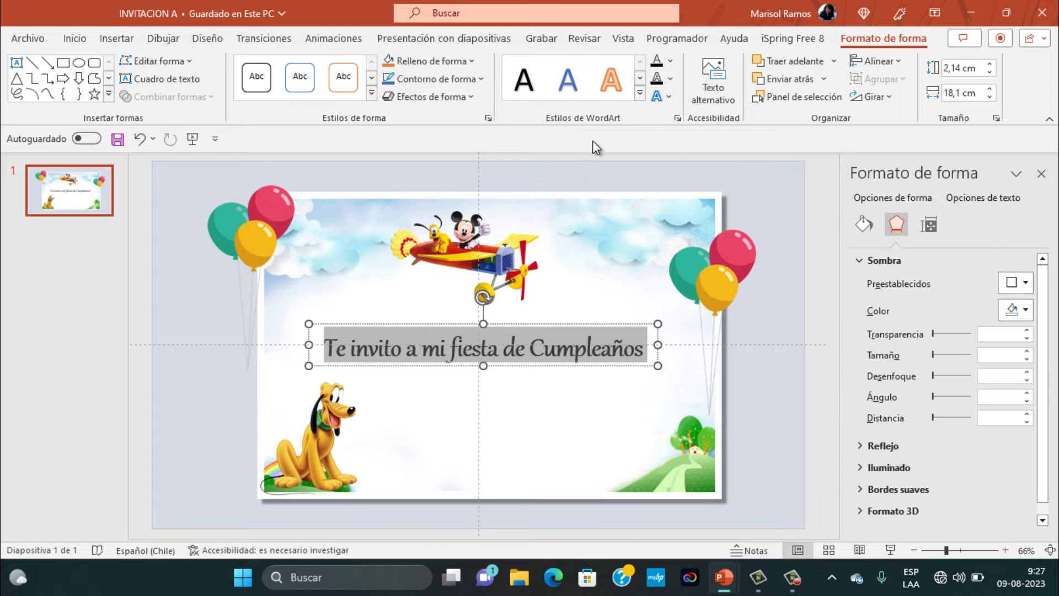
{"action": "left_click", "coordinate": [670, 64]}
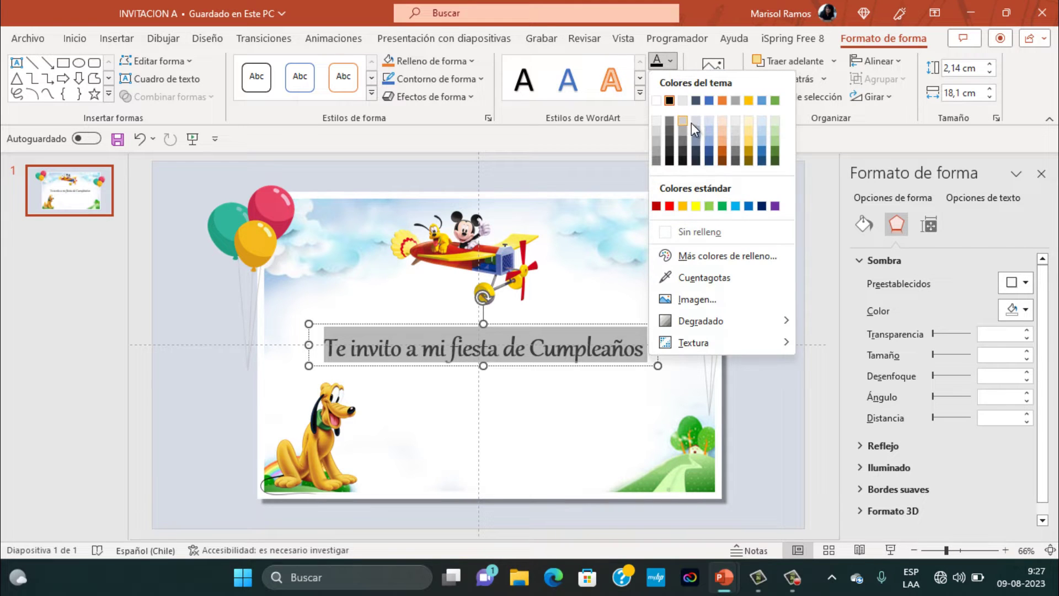
{"action": "left_click", "coordinate": [761, 206]}
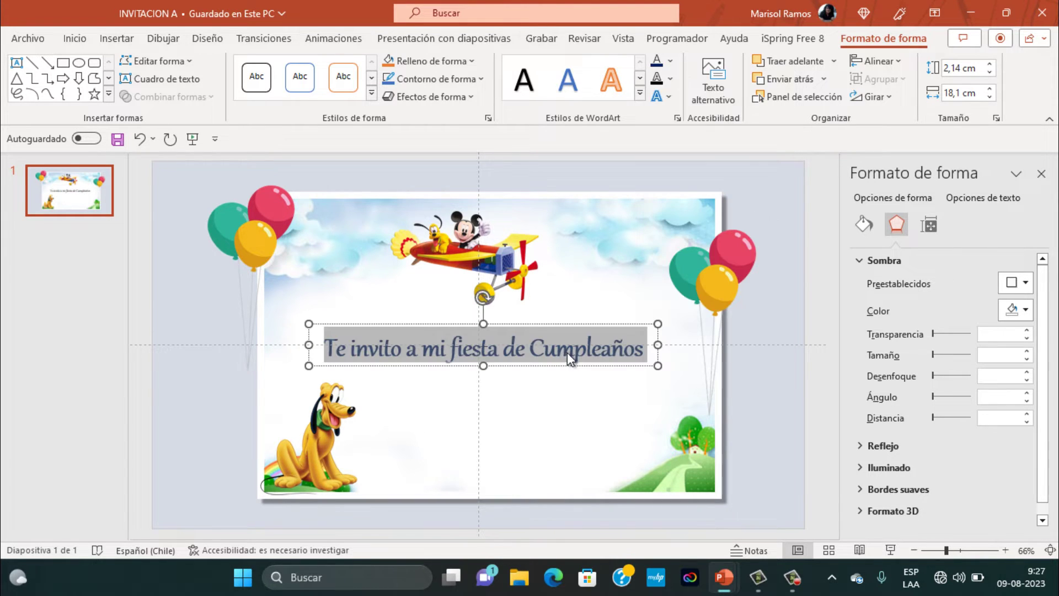
{"action": "left_click_drag", "start_coordinate": [644, 342], "coordinate": [654, 324]}
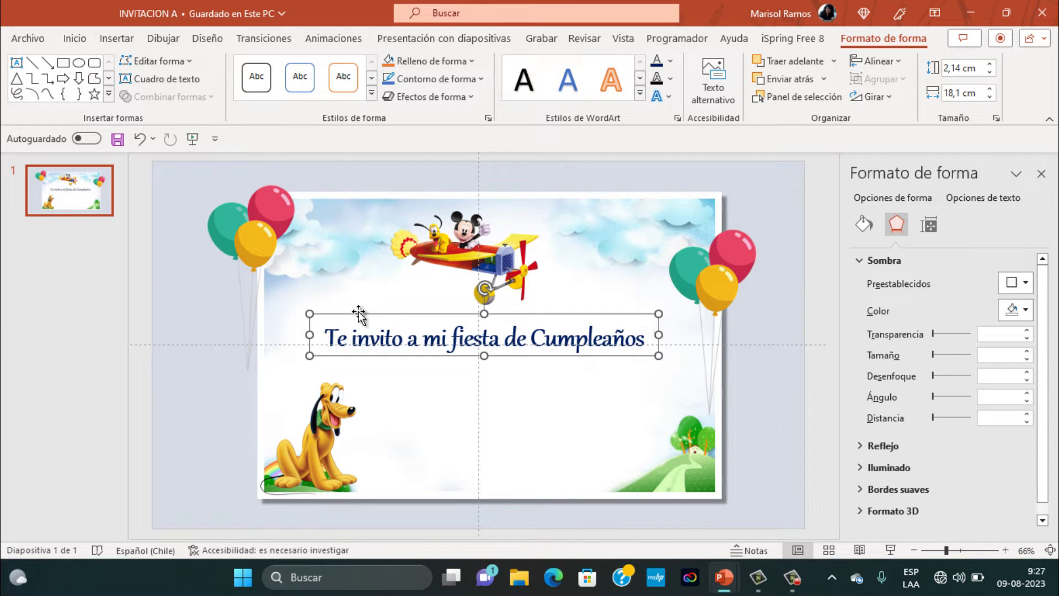
Step: Duplicate the title text box and place the copy below the original
{"action": "right_click", "coordinate": [305, 313]}
{"action": "left_click", "coordinate": [353, 150]}
{"action": "right_click", "coordinate": [345, 188]}
{"action": "left_click", "coordinate": [375, 238]}
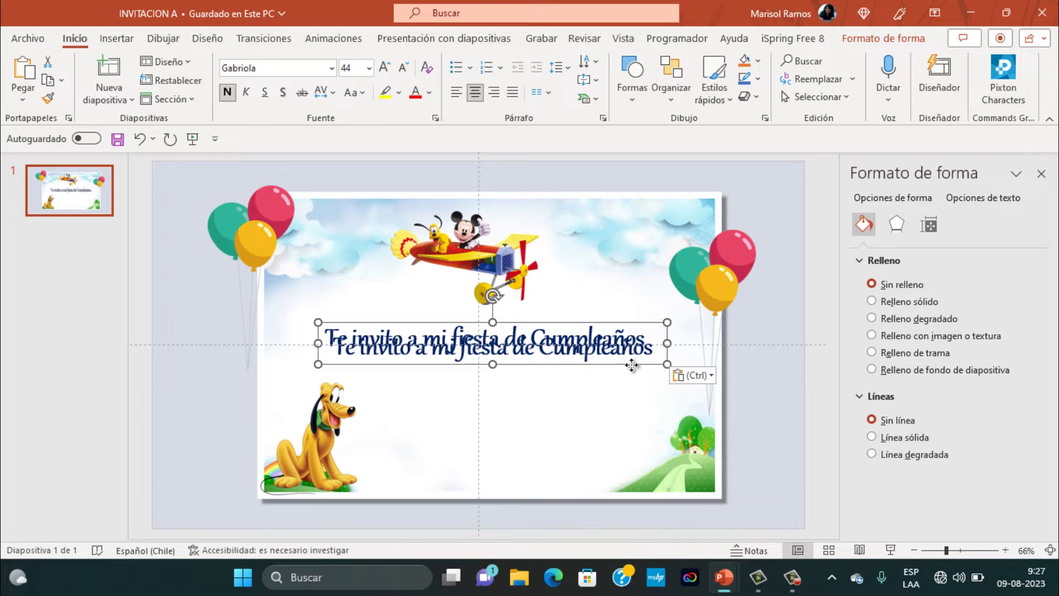
{"action": "left_click_drag", "start_coordinate": [633, 362], "coordinate": [623, 395]}
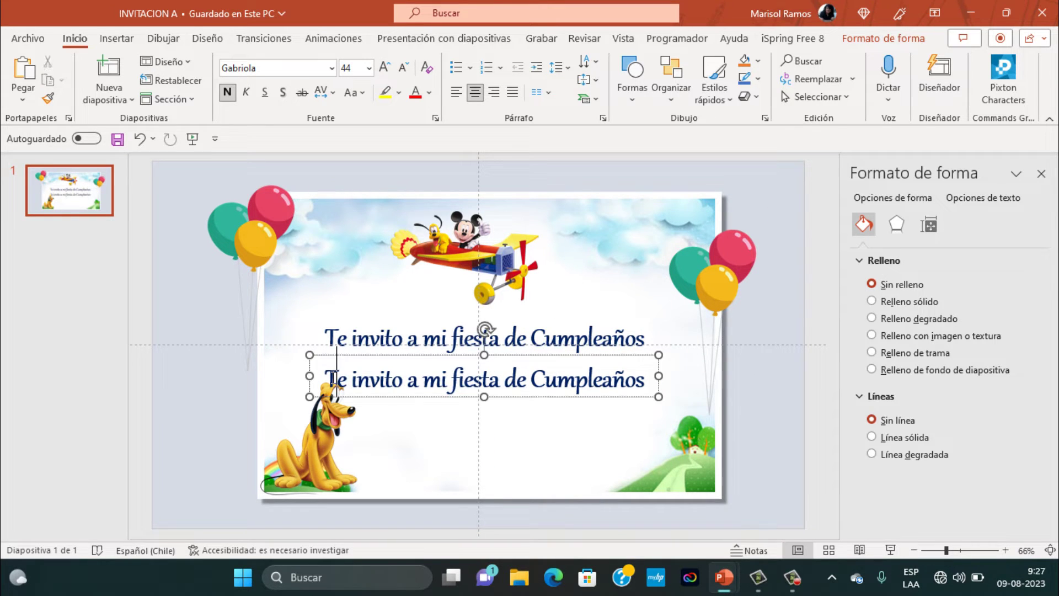
Step: Replace the copy's text with '25 de agosto 2023' and '17 horas.' on two lines
{"action": "left_click_drag", "start_coordinate": [334, 379], "coordinate": [606, 386]}
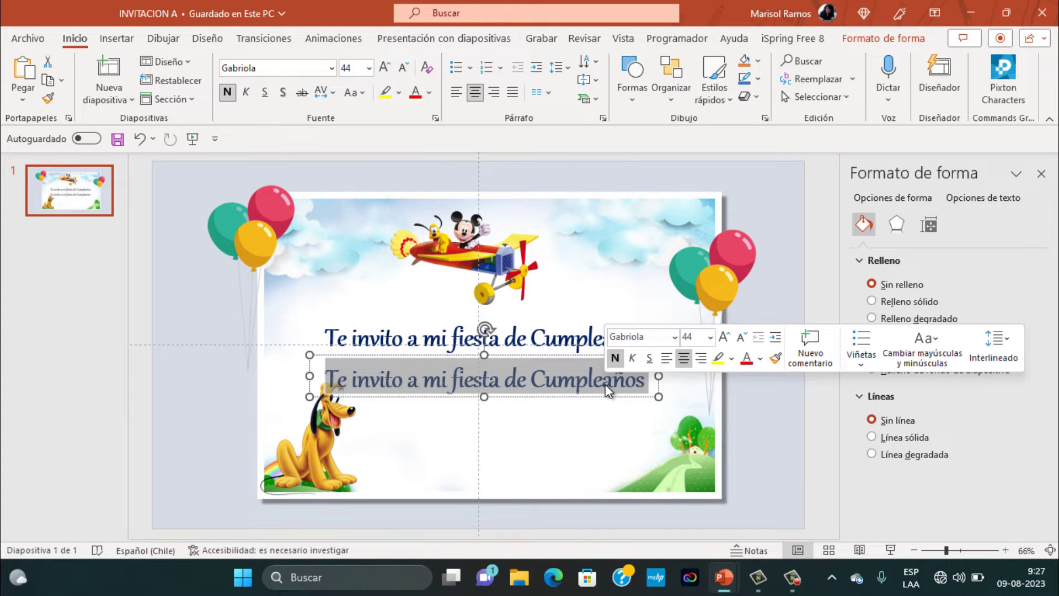
{"action": "type", "text": "25"}
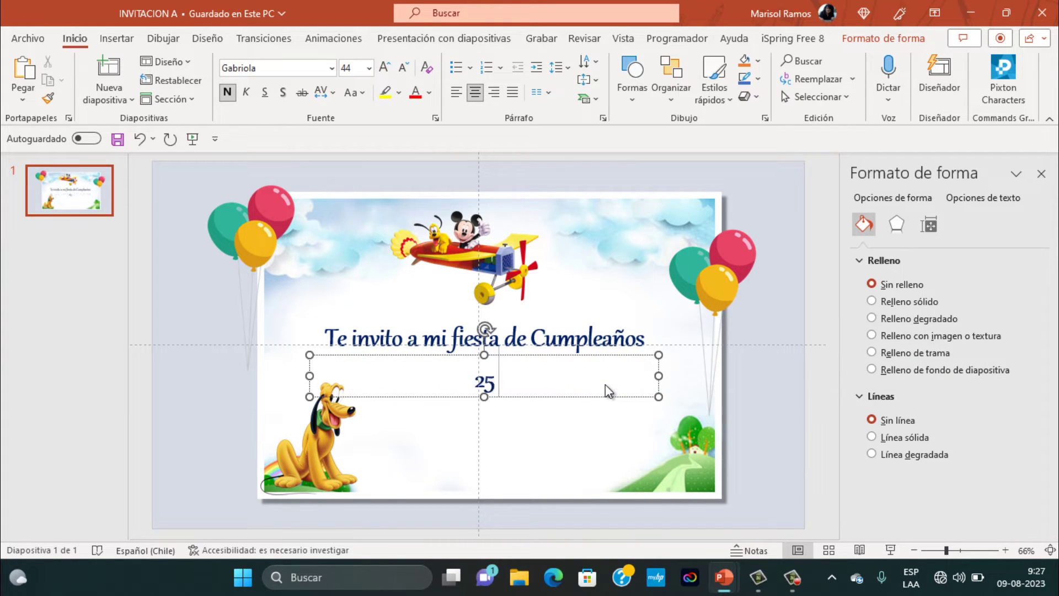
{"action": "type", "text": " de "}
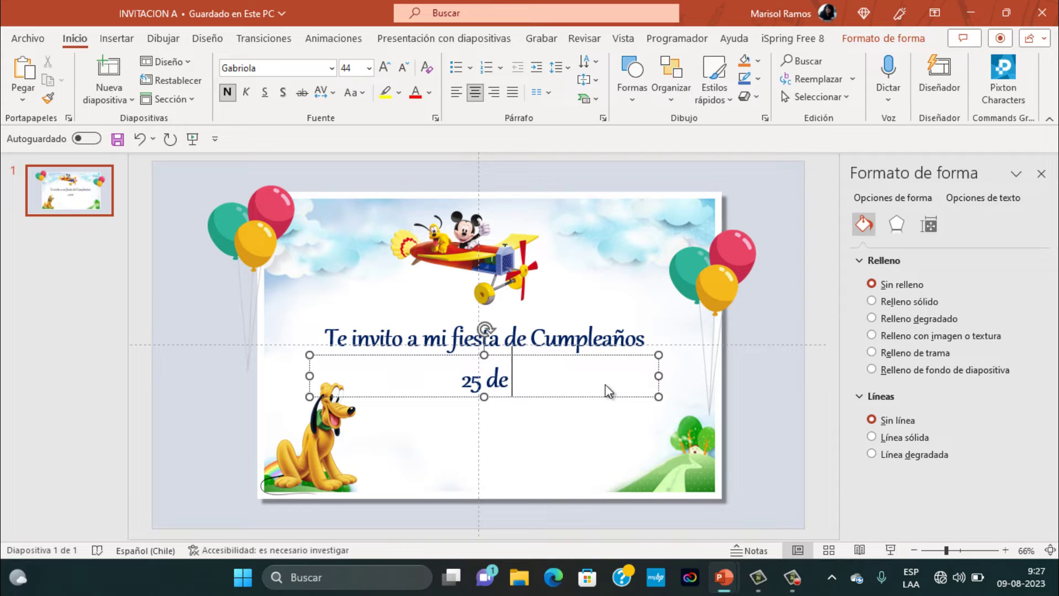
{"action": "type", "text": "agosto "}
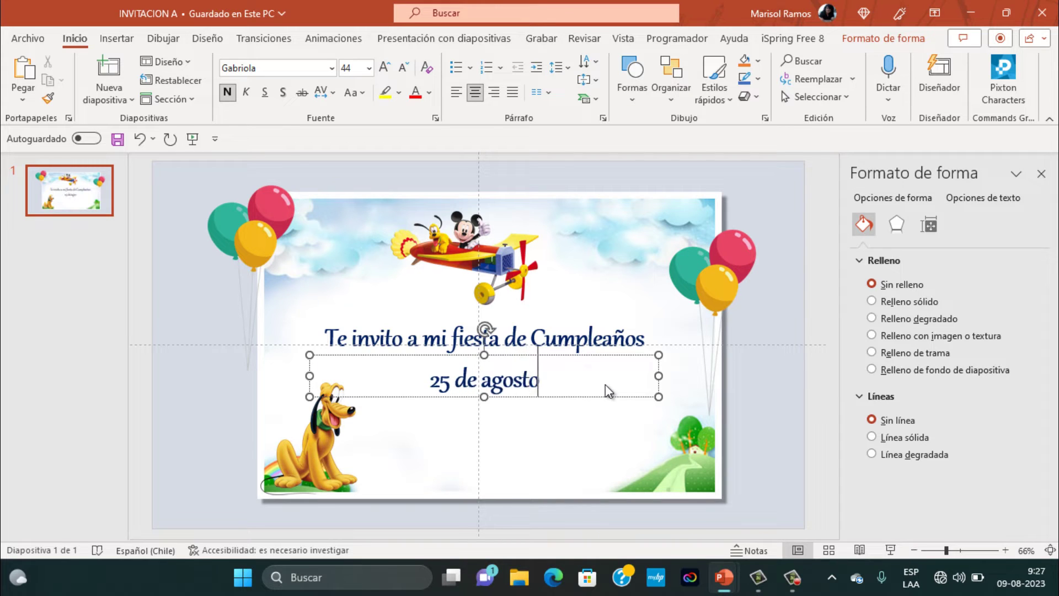
{"action": "type", "text": "202"}
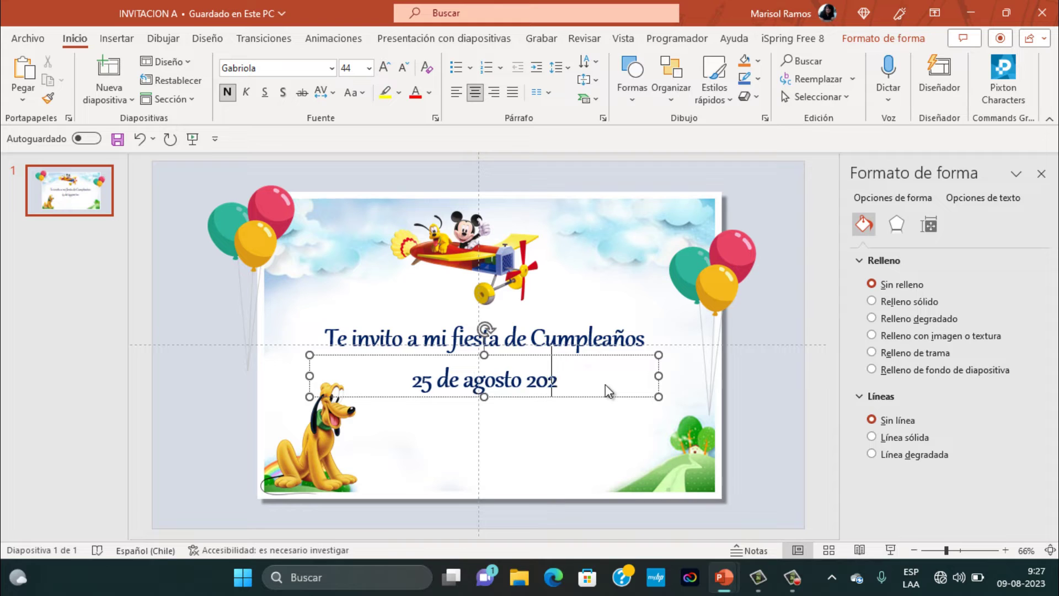
{"action": "type", "text": "3"}
{"action": "key", "text": "Return"}
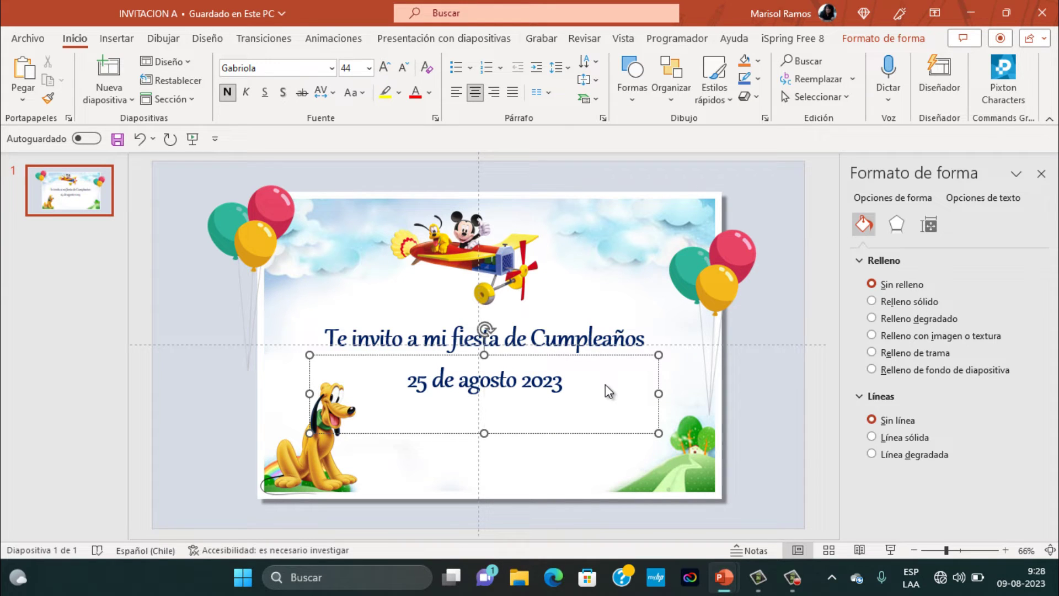
{"action": "type", "text": "17"}
{"action": "type", "text": " horas"}
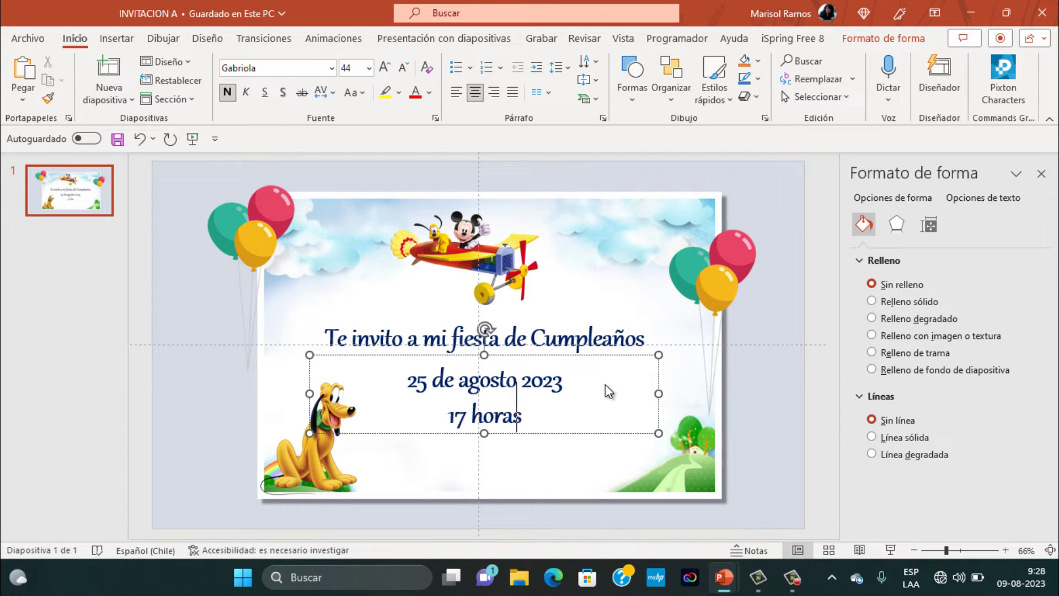
{"action": "type", "text": "."}
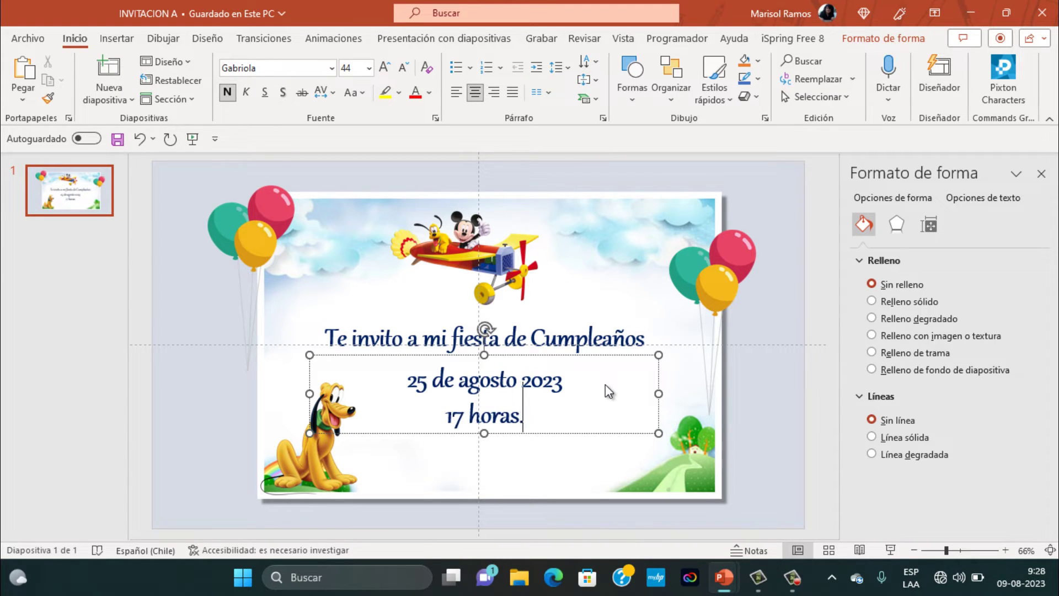
Step: Select both balloon bunches and apply Desplazar hacia arriba, starting Con la anterior
{"action": "left_click", "coordinate": [371, 175]}
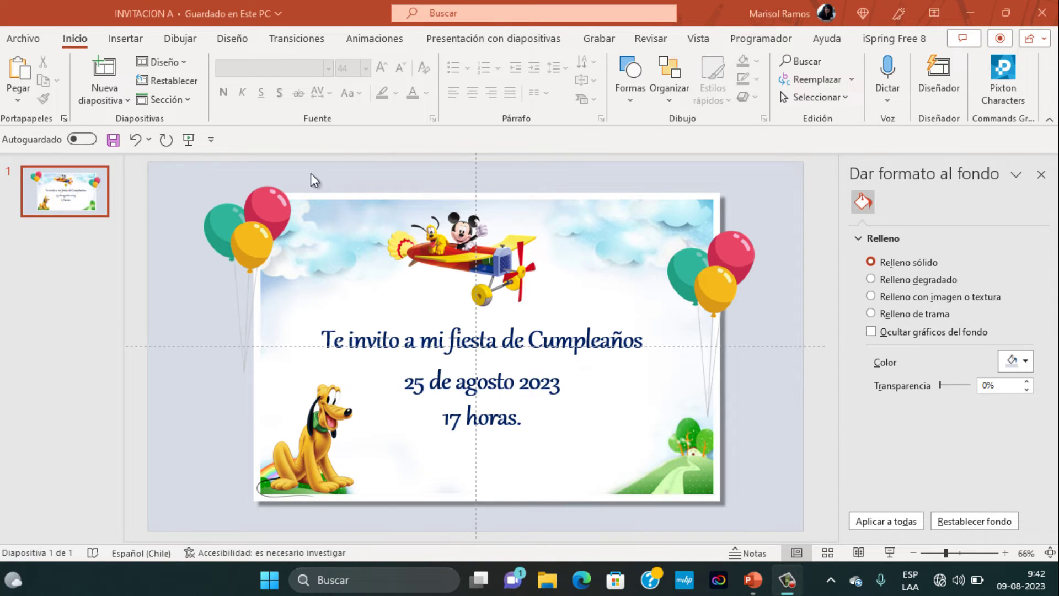
{"action": "left_click", "coordinate": [249, 201]}
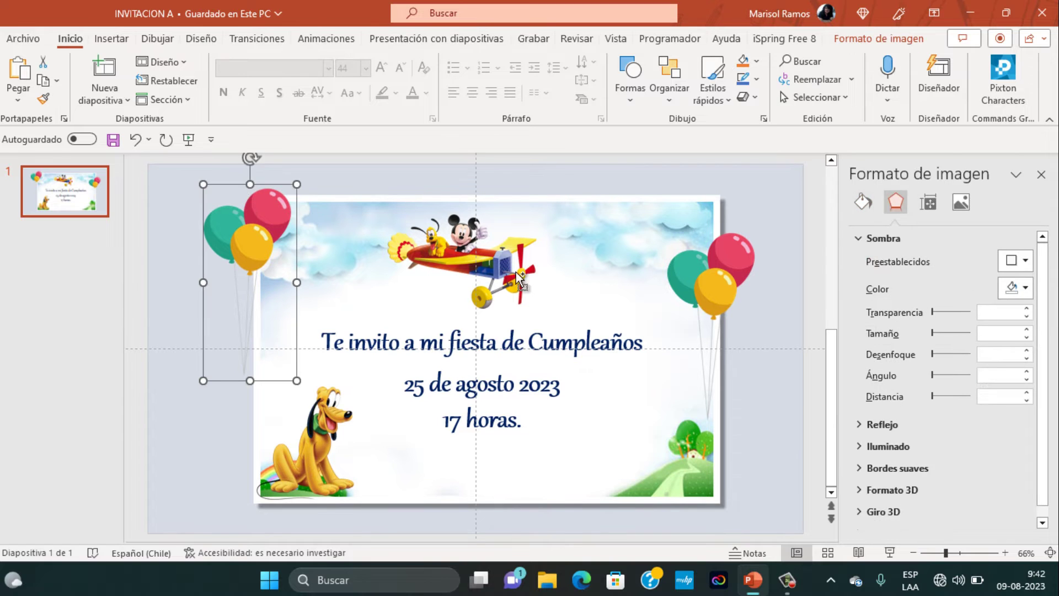
{"action": "left_click", "coordinate": [693, 261], "text": "shift"}
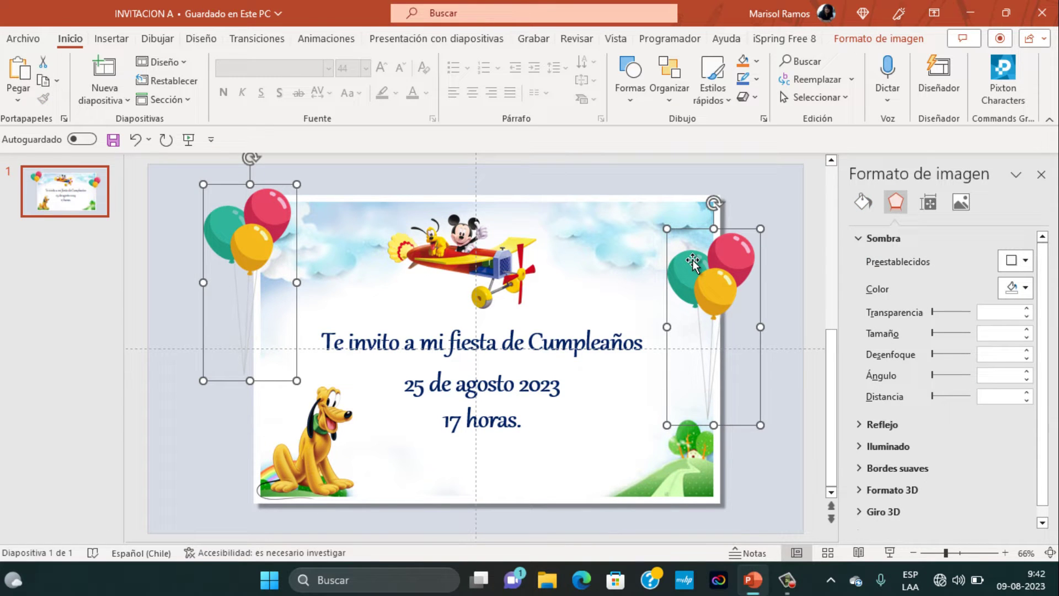
{"action": "left_click", "coordinate": [332, 34]}
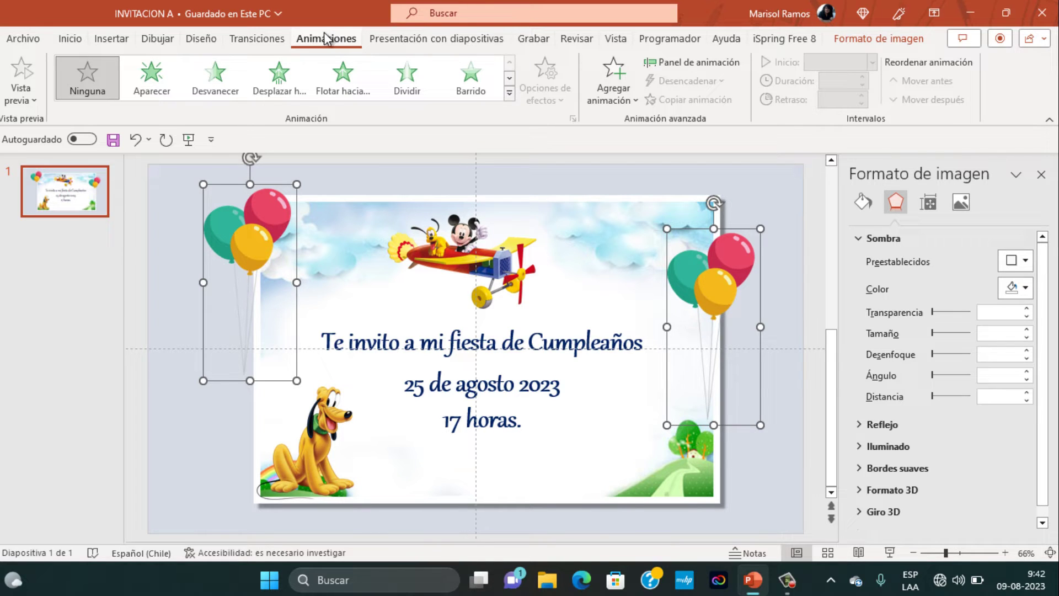
{"action": "left_click", "coordinate": [276, 83]}
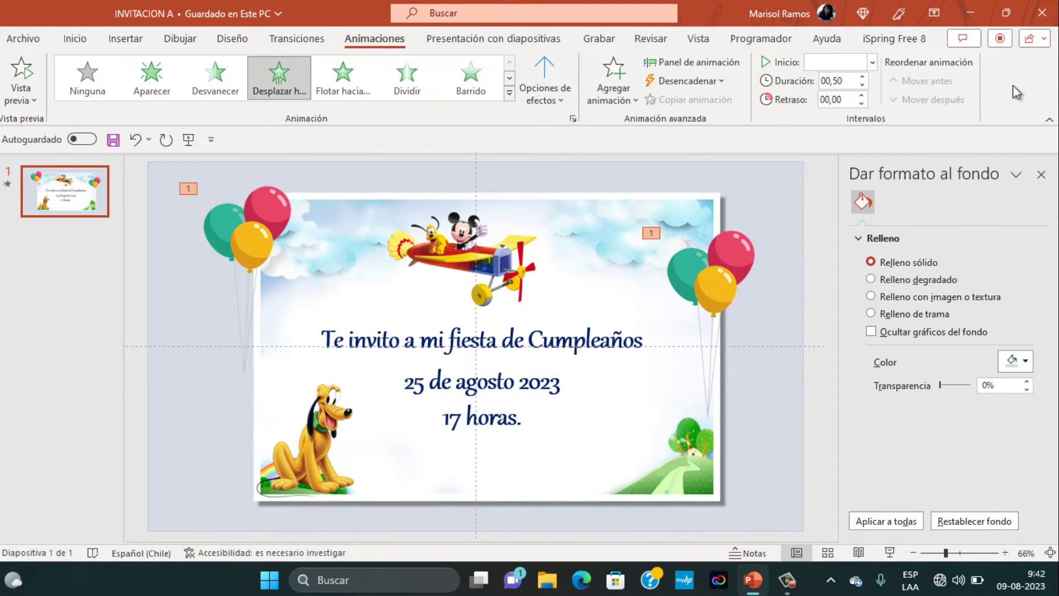
{"action": "left_click", "coordinate": [872, 63]}
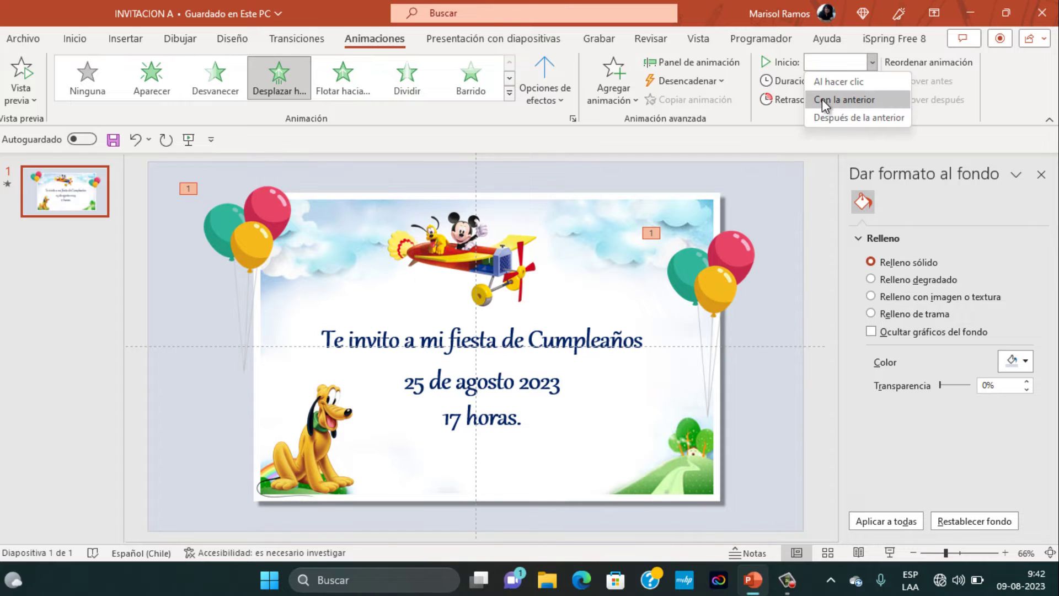
{"action": "left_click", "coordinate": [822, 99]}
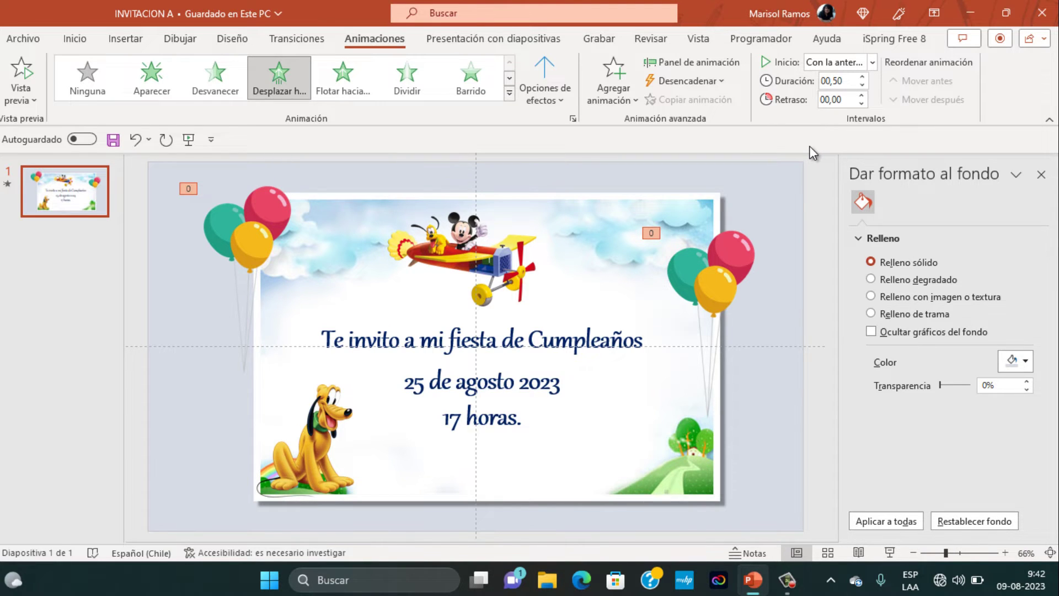
Step: Set the balloons' Desplazar hacia arriba animation to 2 seconds, repeating until the end of the slide
{"action": "left_click", "coordinate": [697, 60]}
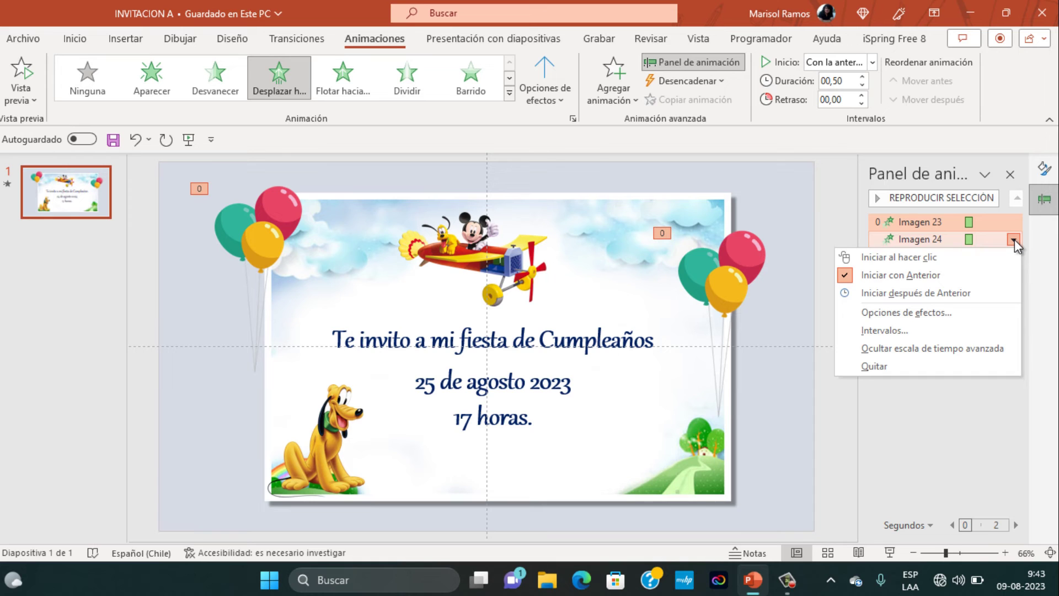
{"action": "left_click", "coordinate": [877, 330]}
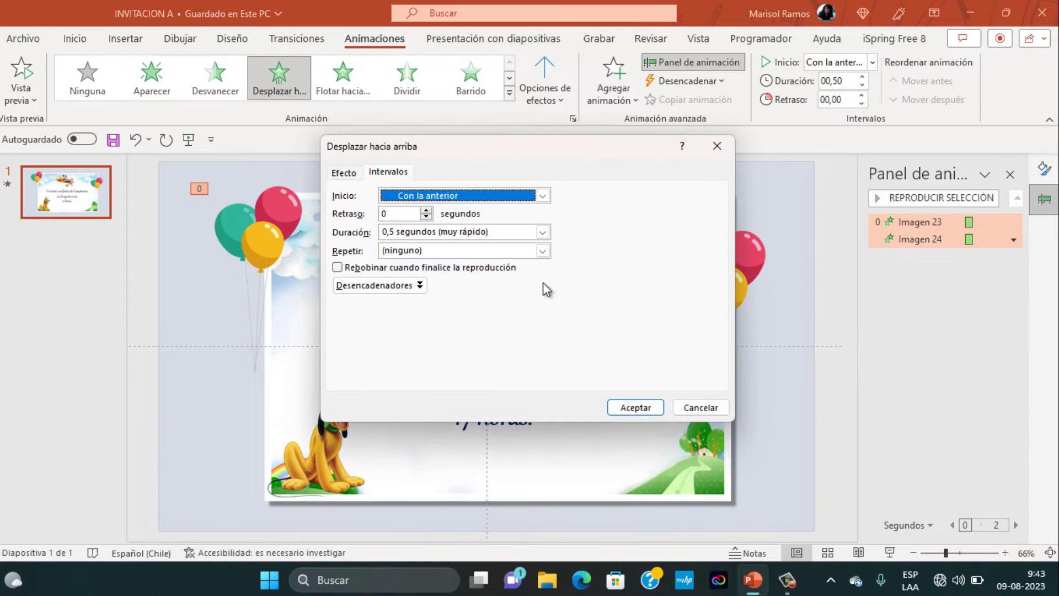
{"action": "left_click", "coordinate": [542, 250]}
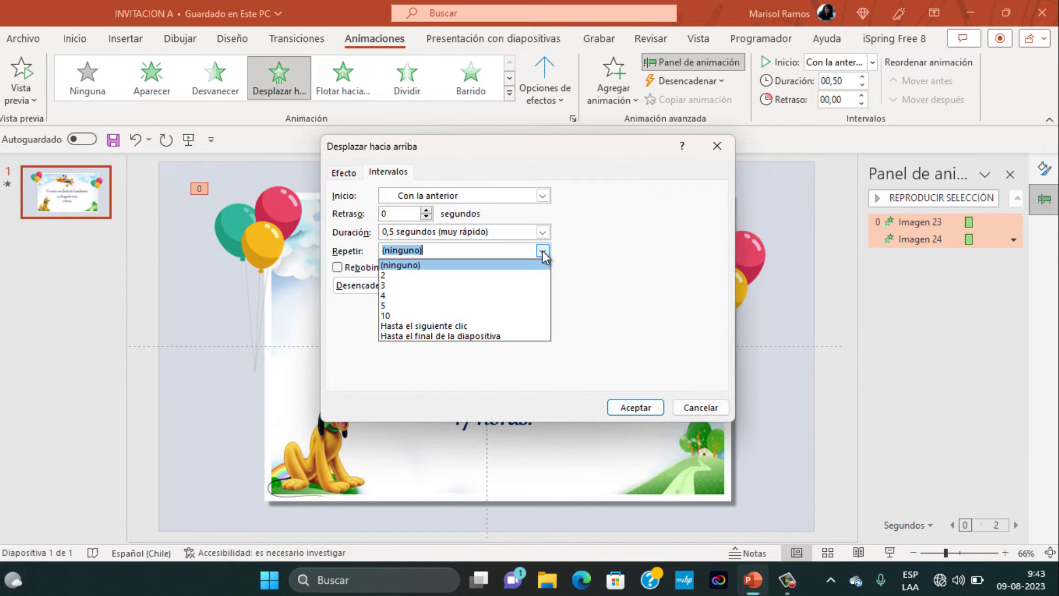
{"action": "left_click", "coordinate": [475, 335]}
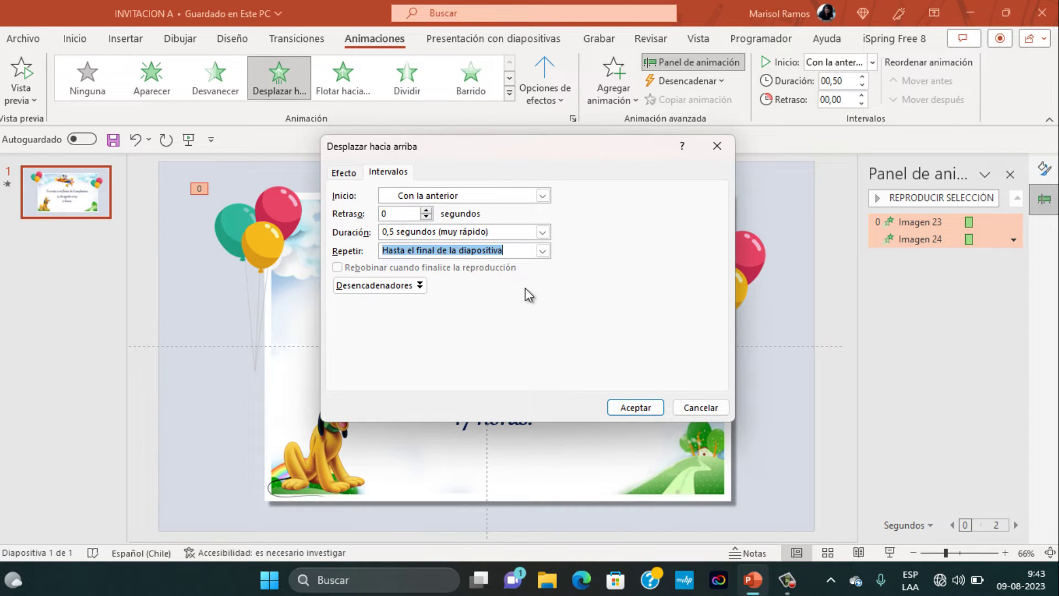
{"action": "left_click", "coordinate": [545, 233]}
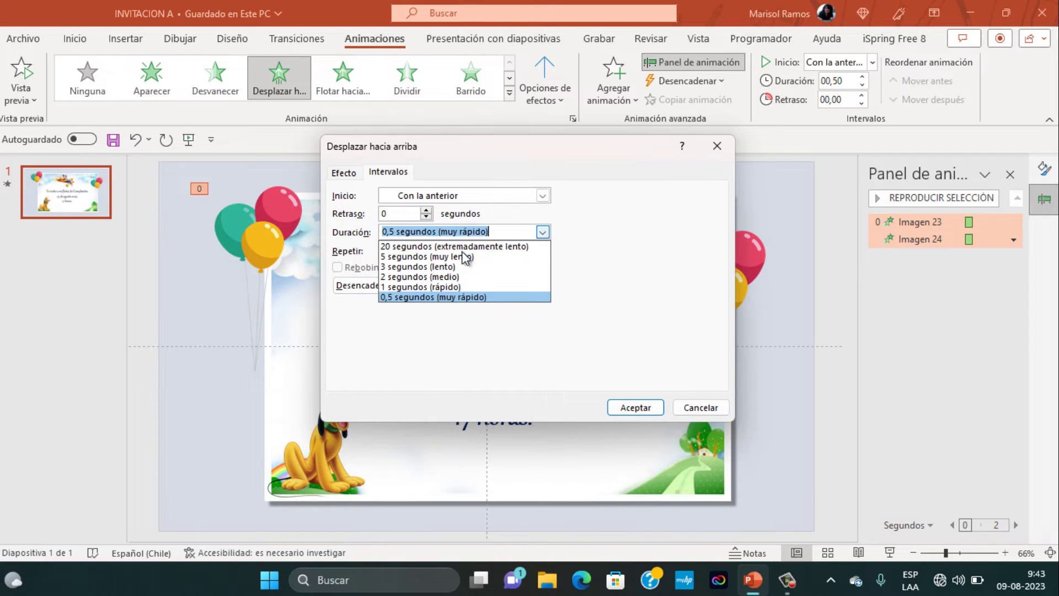
{"action": "left_click", "coordinate": [431, 277]}
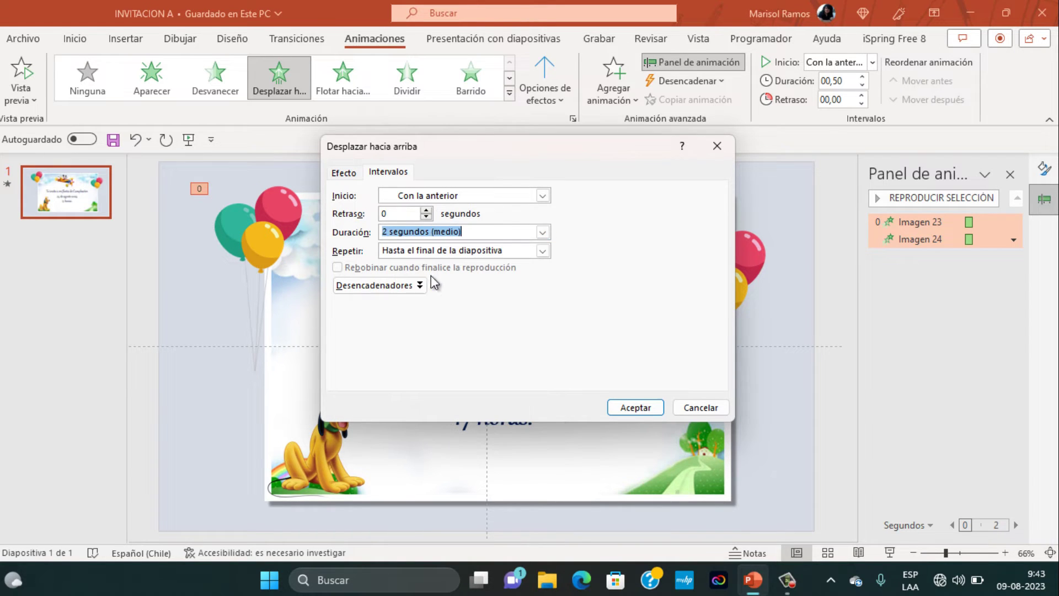
{"action": "left_click", "coordinate": [627, 406]}
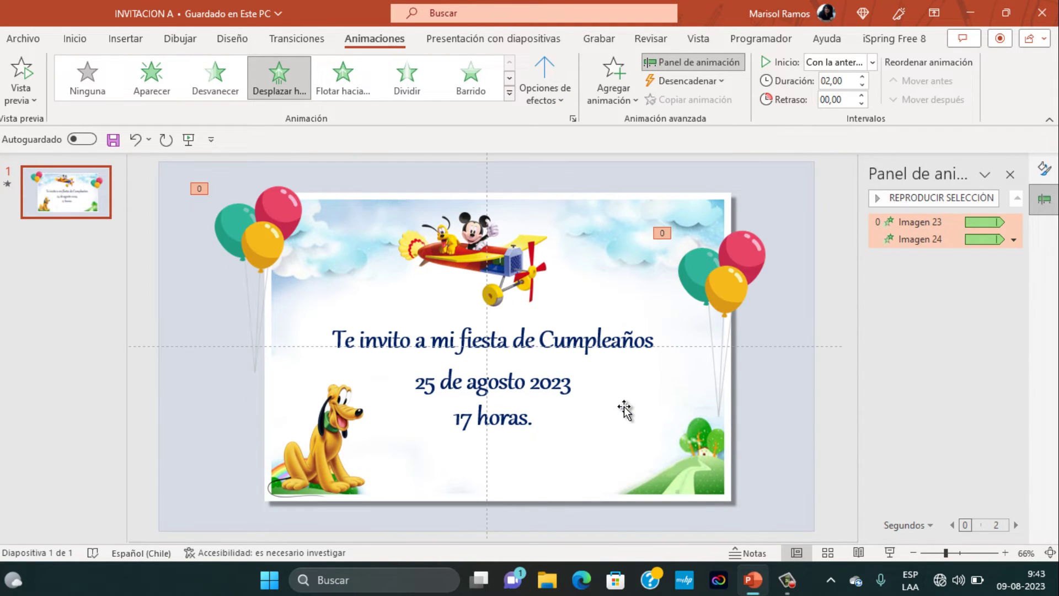
Step: Give the airplane a rightward Líneas motion path and drag its end point closer
{"action": "left_click", "coordinate": [452, 251]}
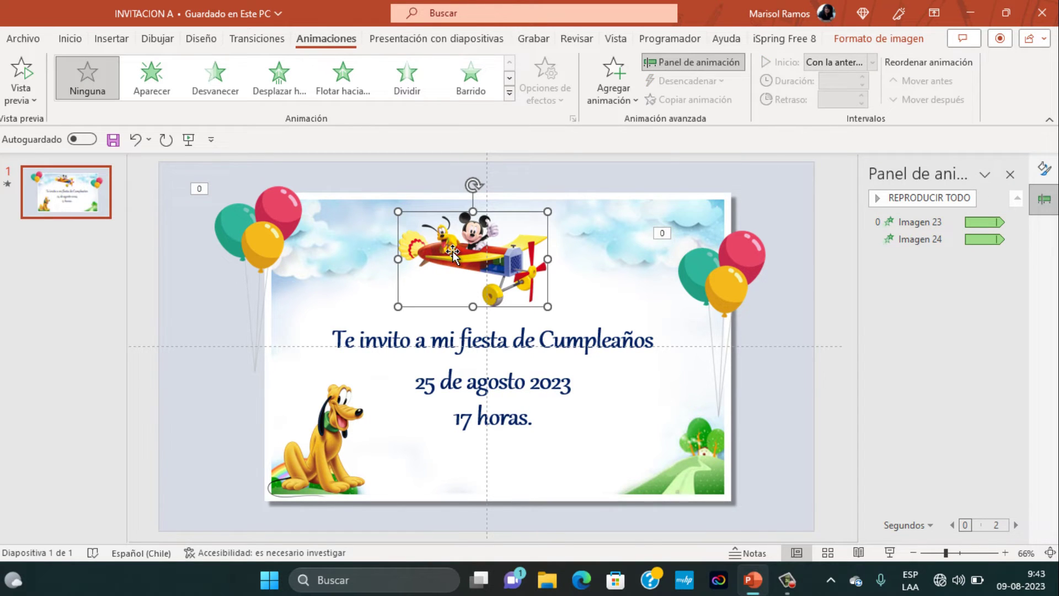
{"action": "left_click", "coordinate": [508, 94]}
{"action": "scroll", "coordinate": [263, 252], "scroll_direction": "down", "scroll_amount": 3}
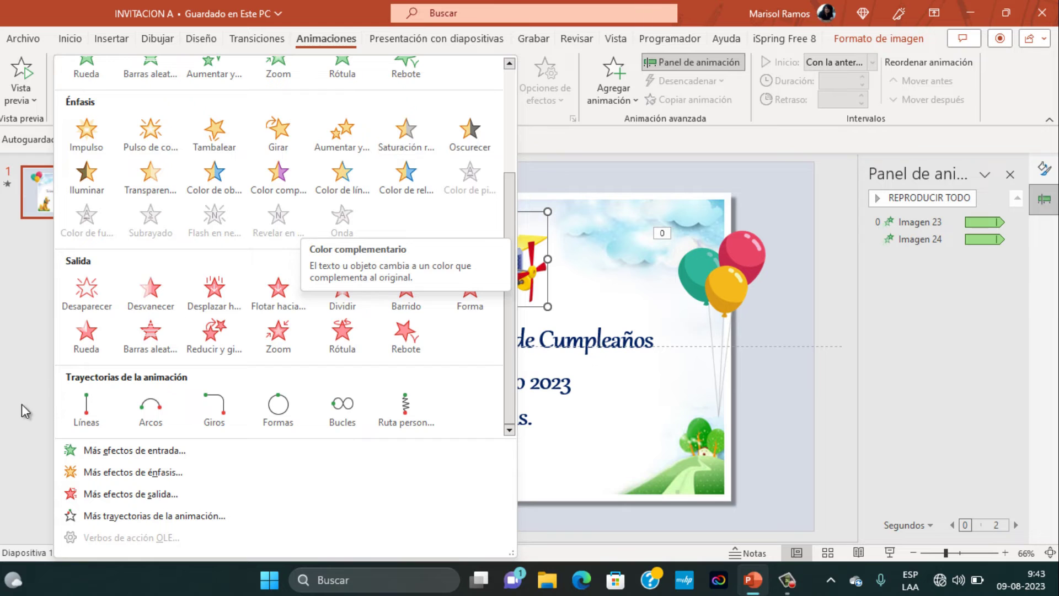
{"action": "left_click", "coordinate": [77, 402]}
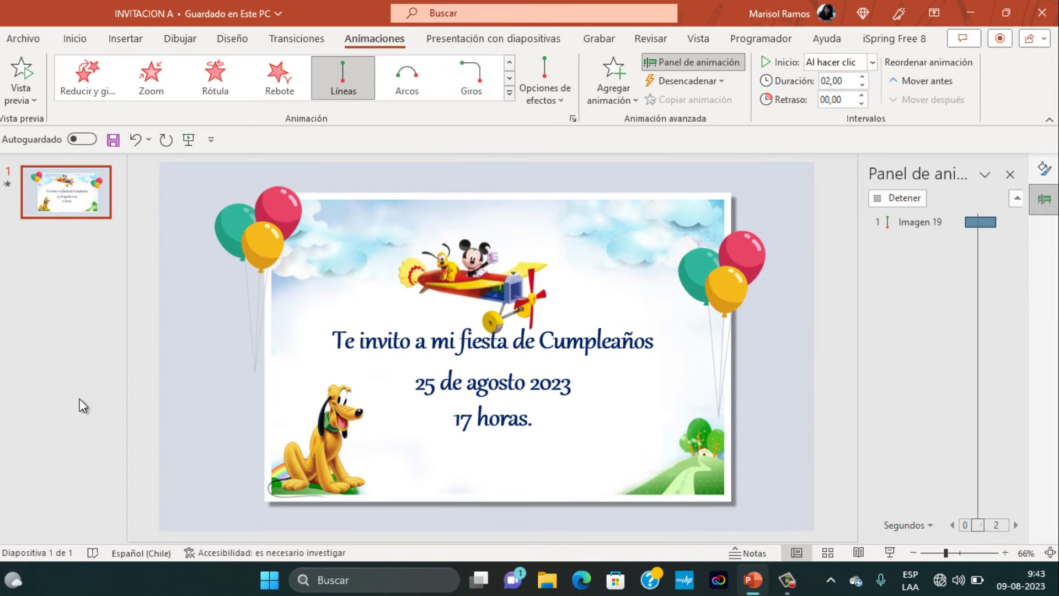
{"action": "left_click", "coordinate": [558, 97]}
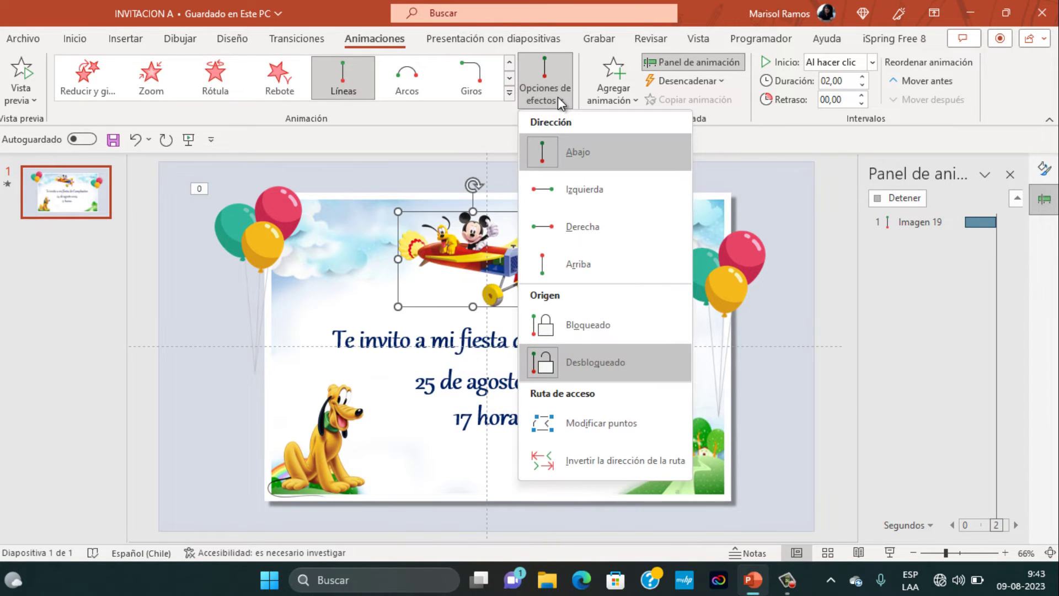
{"action": "left_click", "coordinate": [565, 230]}
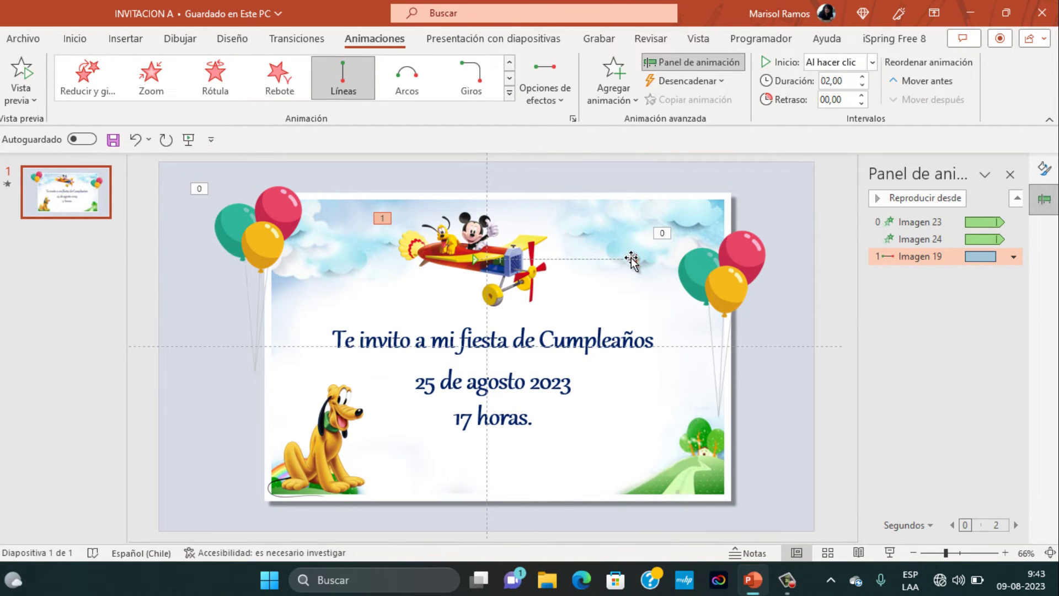
{"action": "left_click", "coordinate": [635, 259]}
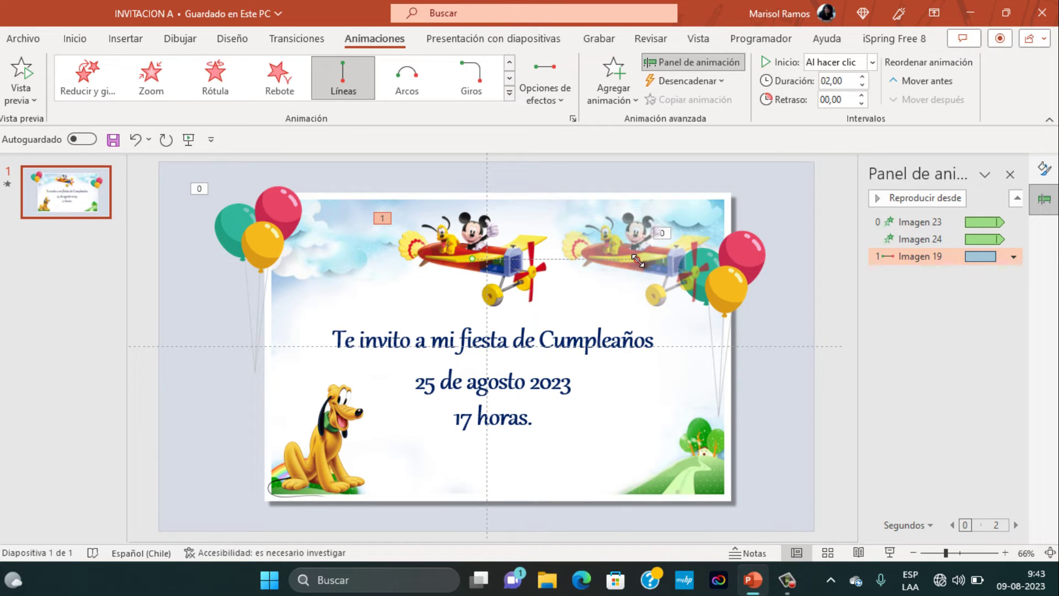
{"action": "left_click_drag", "start_coordinate": [637, 259], "coordinate": [532, 264]}
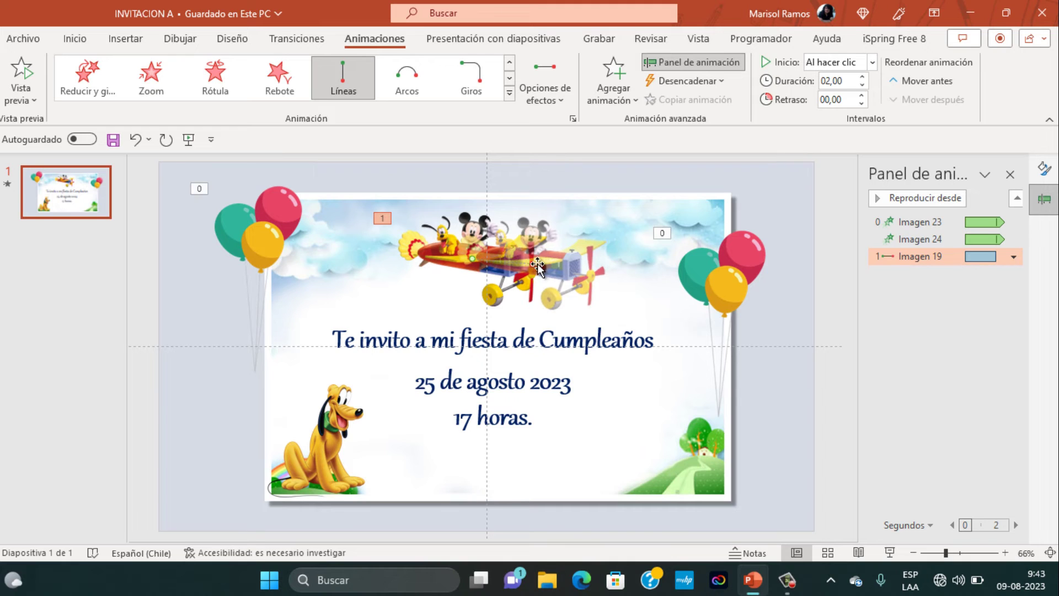
Step: Make the airplane's path auto-reverse and repeat until the end of the slide
{"action": "left_click", "coordinate": [1013, 258]}
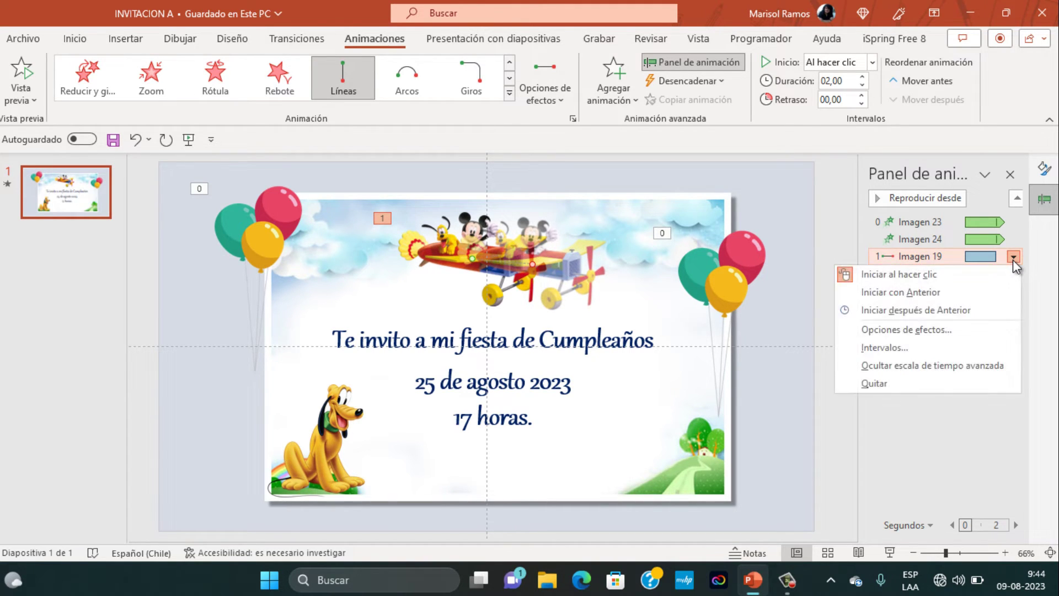
{"action": "left_click", "coordinate": [875, 329]}
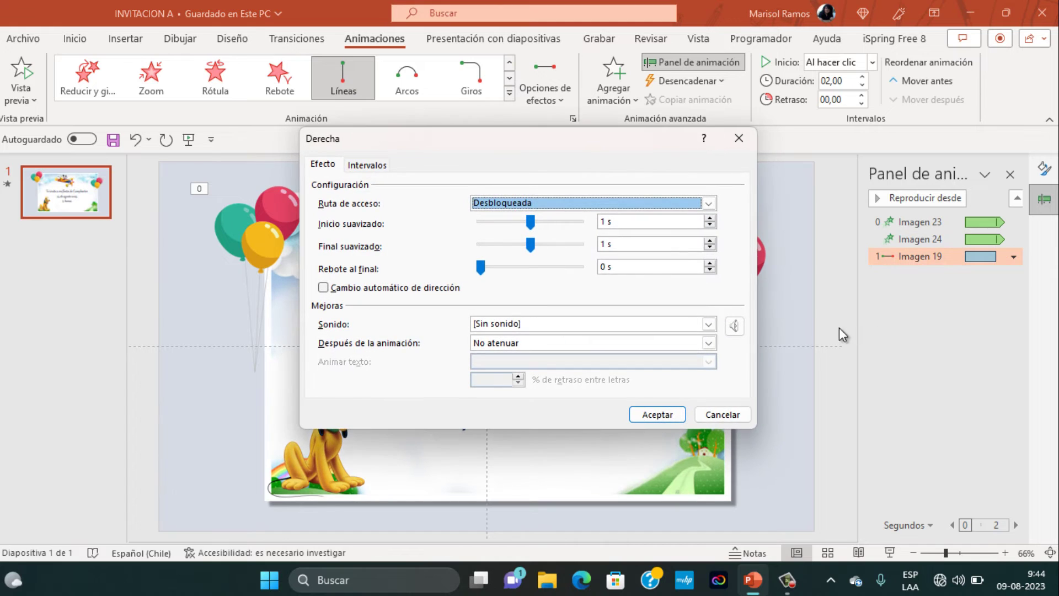
{"action": "left_click", "coordinate": [323, 289]}
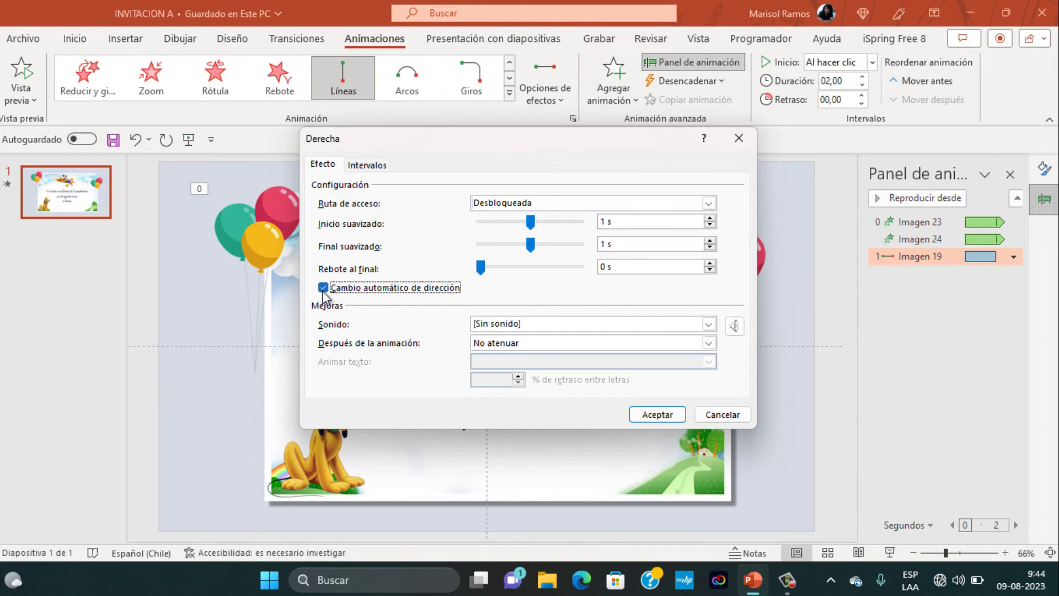
{"action": "left_click", "coordinate": [376, 168]}
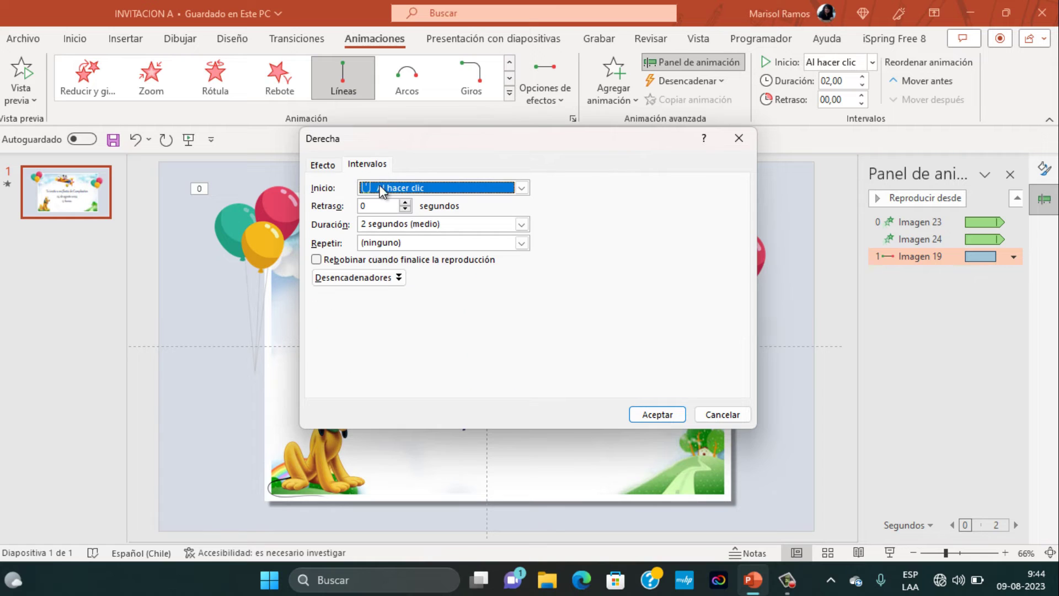
{"action": "left_click", "coordinate": [521, 243]}
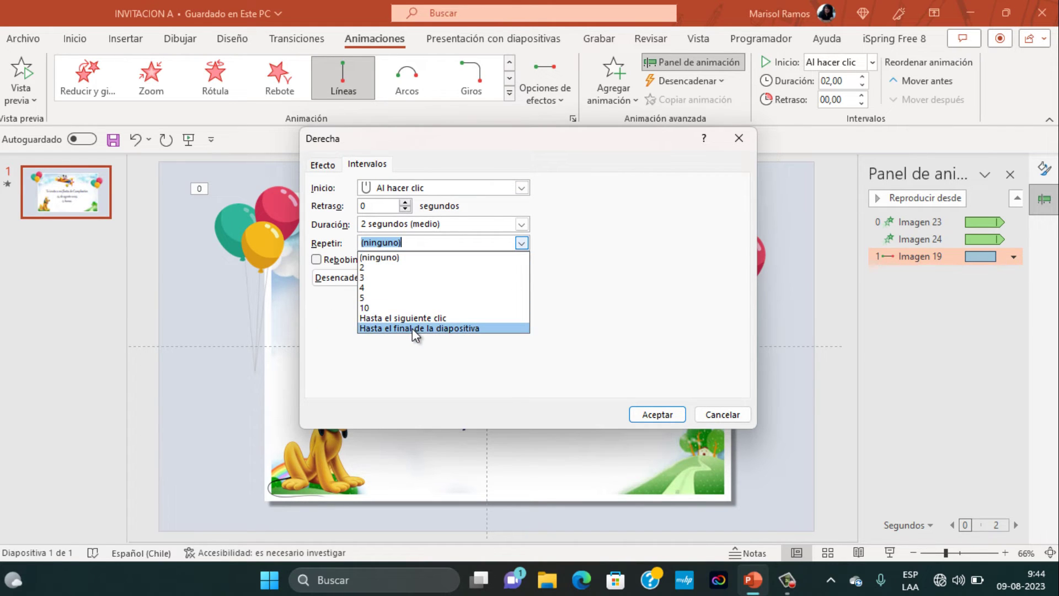
{"action": "left_click", "coordinate": [412, 329]}
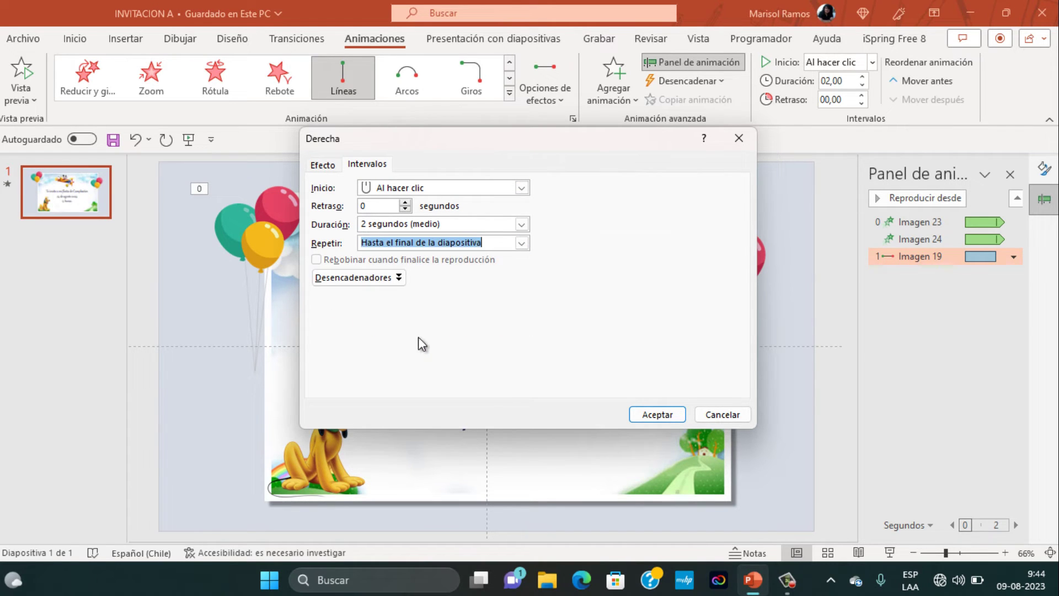
{"action": "left_click", "coordinate": [643, 412]}
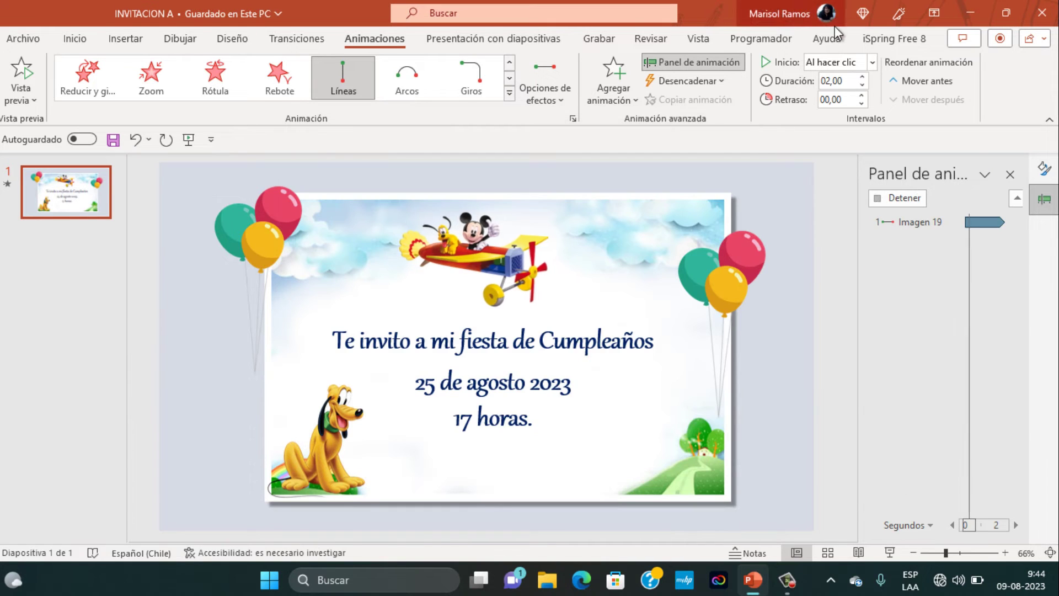
Step: Set the airplane animation to start Con la anterior
{"action": "left_click", "coordinate": [872, 63]}
{"action": "left_click", "coordinate": [822, 100]}
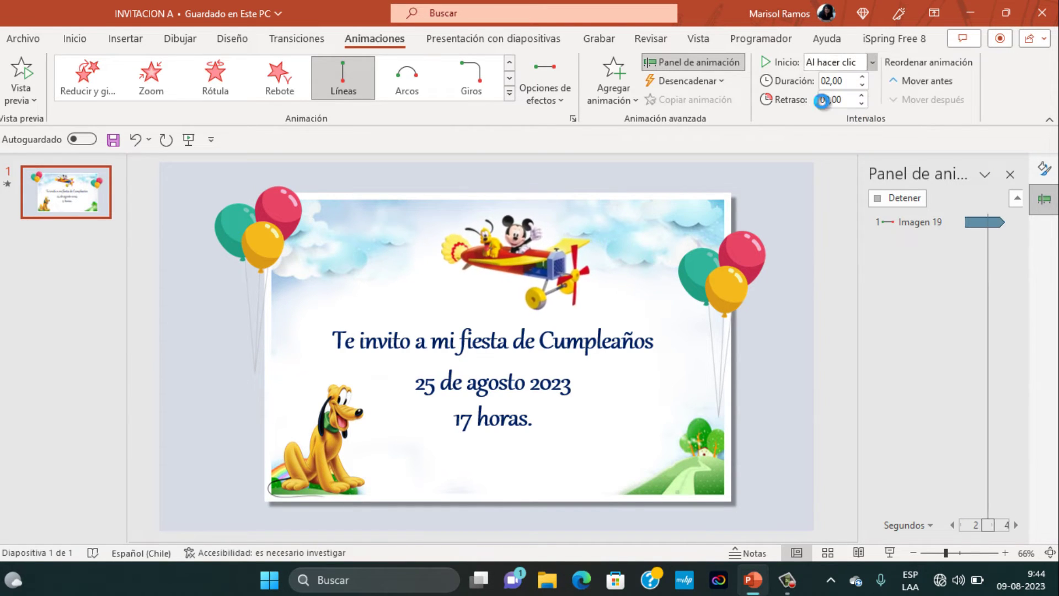
{"action": "left_click", "coordinate": [335, 419]}
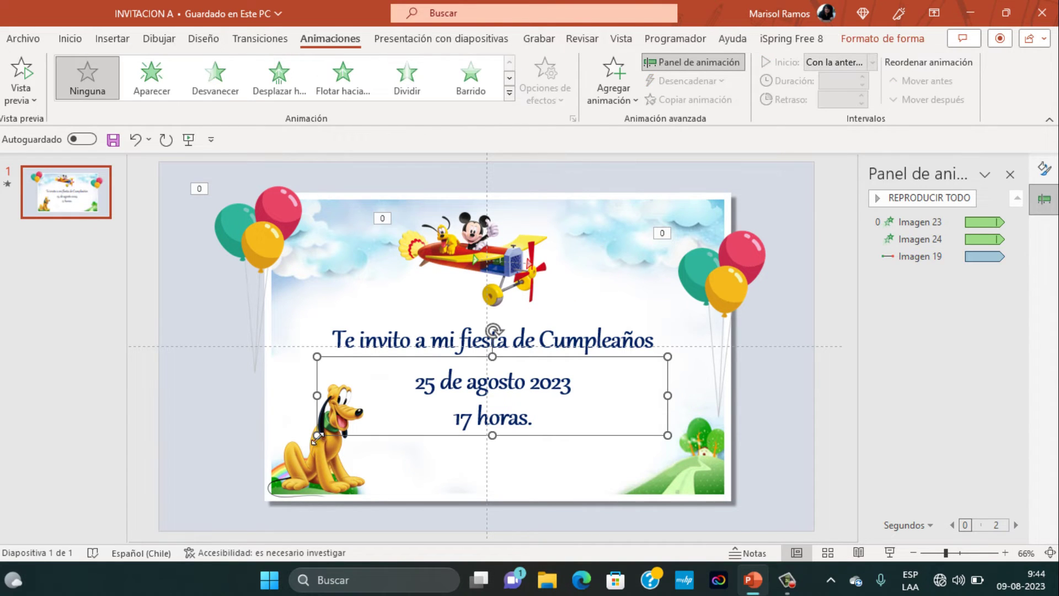
Step: Give Pluto a Zoom entrance starting Con la anterior with a 01,00 delay
{"action": "left_click", "coordinate": [306, 461]}
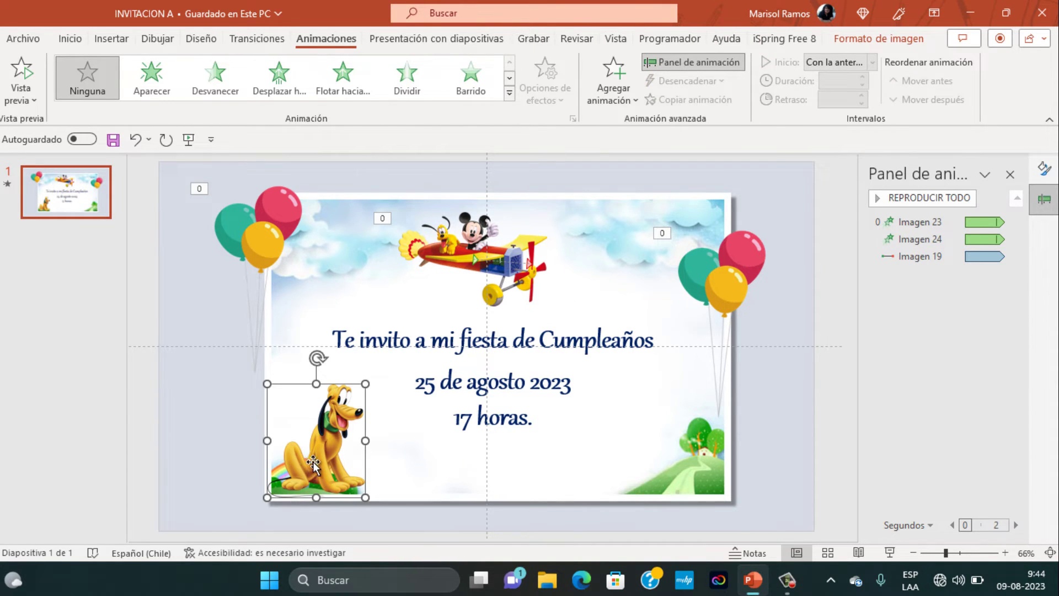
{"action": "left_click", "coordinate": [508, 96]}
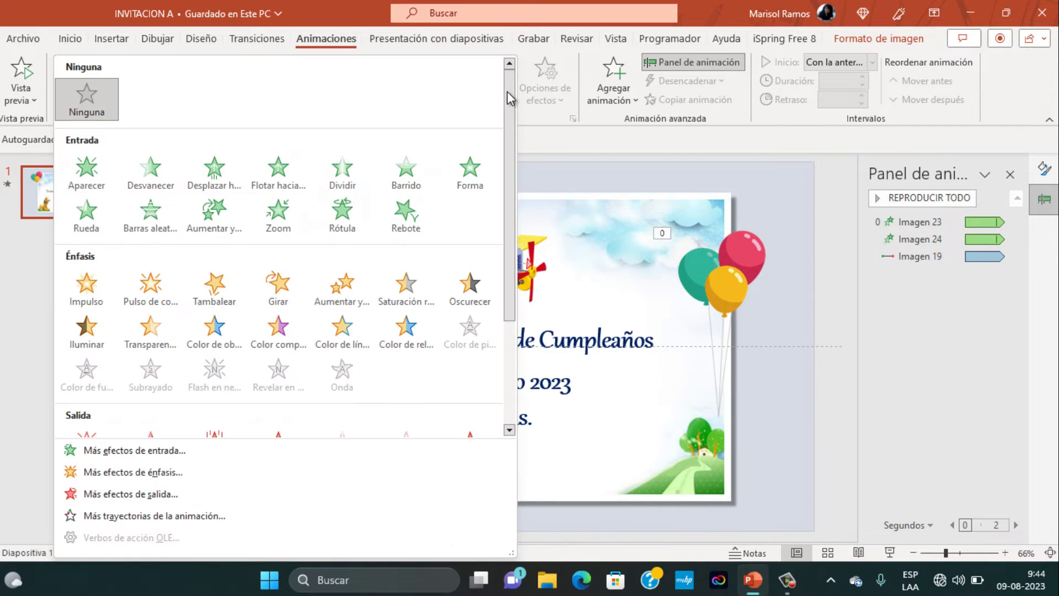
{"action": "left_click", "coordinate": [277, 222]}
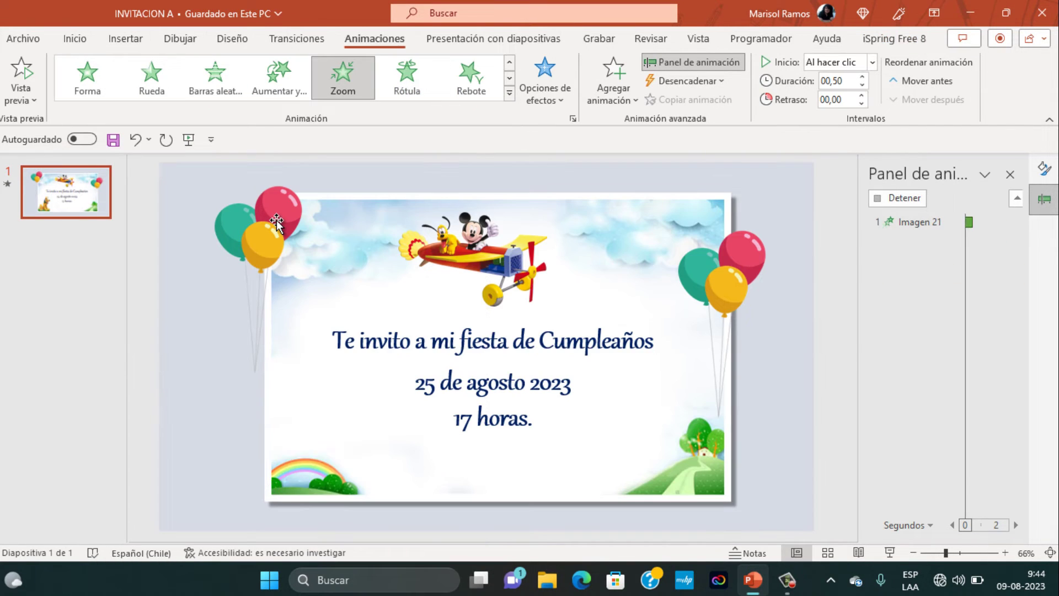
{"action": "left_click", "coordinate": [873, 60]}
{"action": "left_click", "coordinate": [835, 101]}
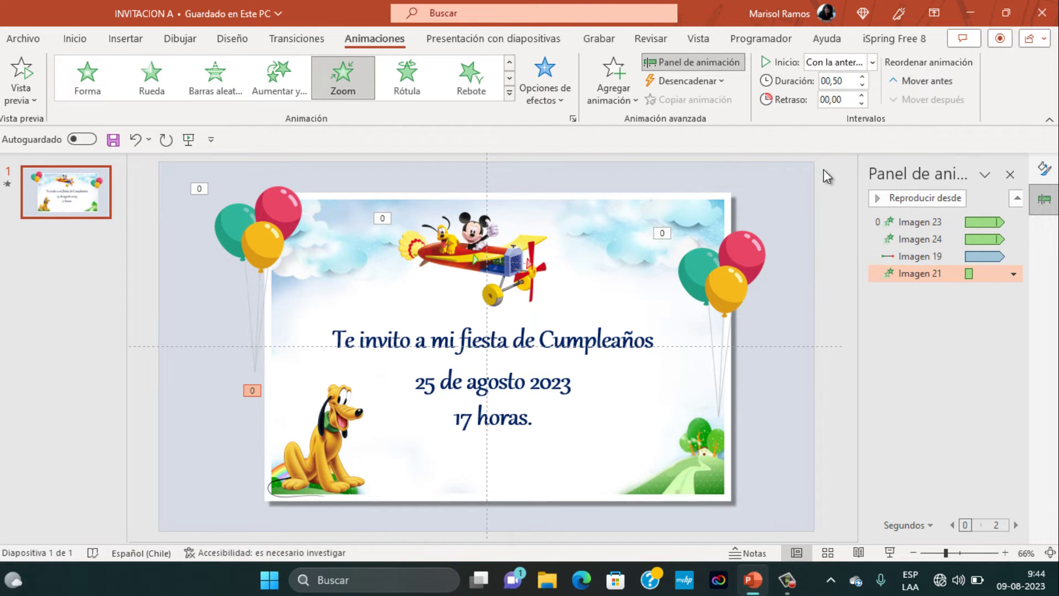
{"action": "left_click", "coordinate": [862, 95]}
{"action": "left_click", "coordinate": [862, 94]}
{"action": "left_click", "coordinate": [664, 336]}
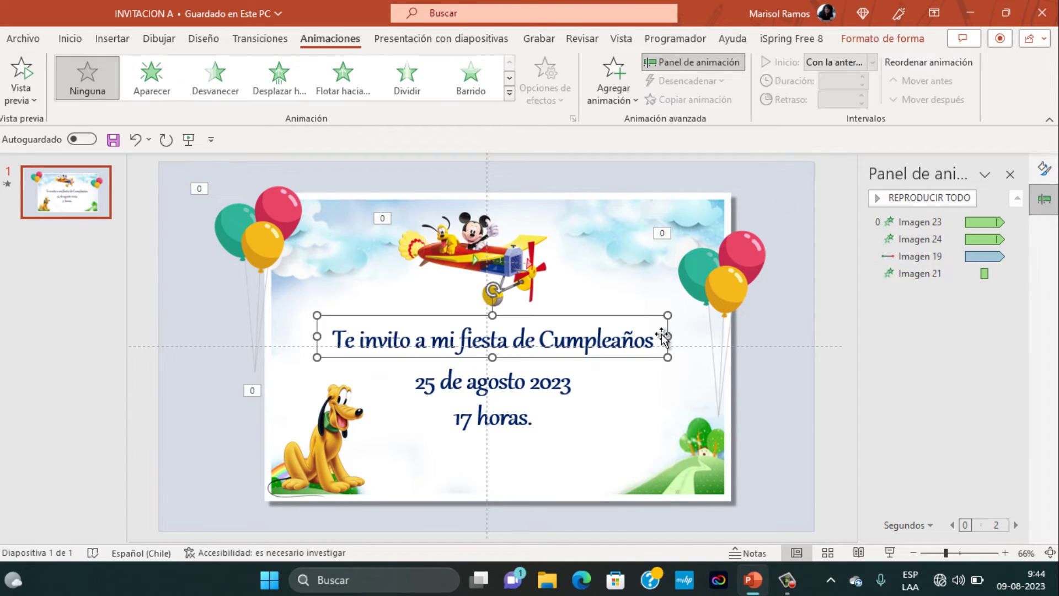
Step: Make the title and date text boxes Flotar hacia adentro after the previous animation, then preview the slideshow
{"action": "left_click", "coordinate": [602, 383], "text": "shift"}
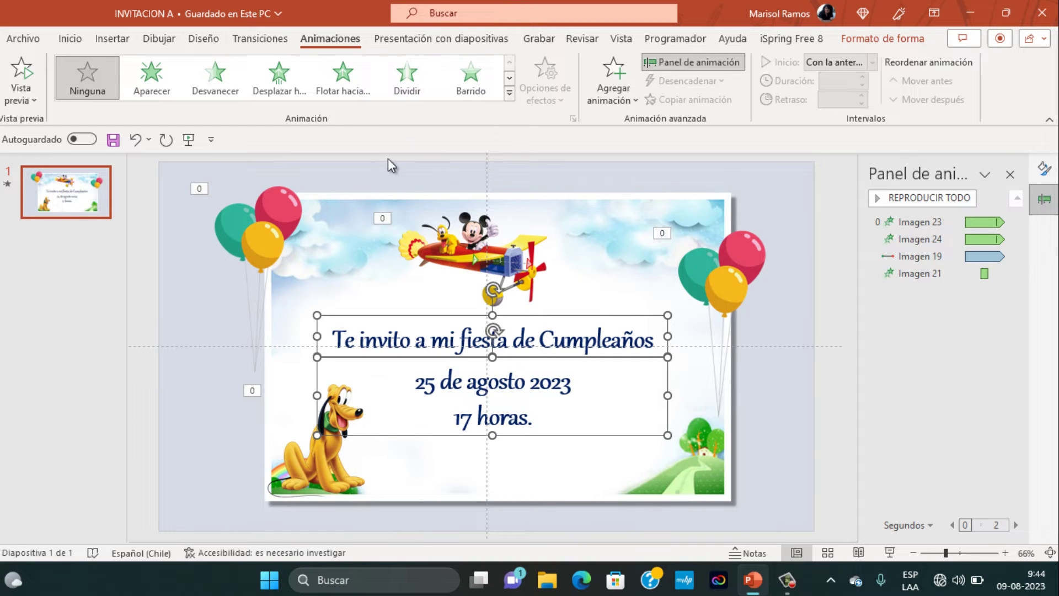
{"action": "left_click", "coordinate": [341, 75]}
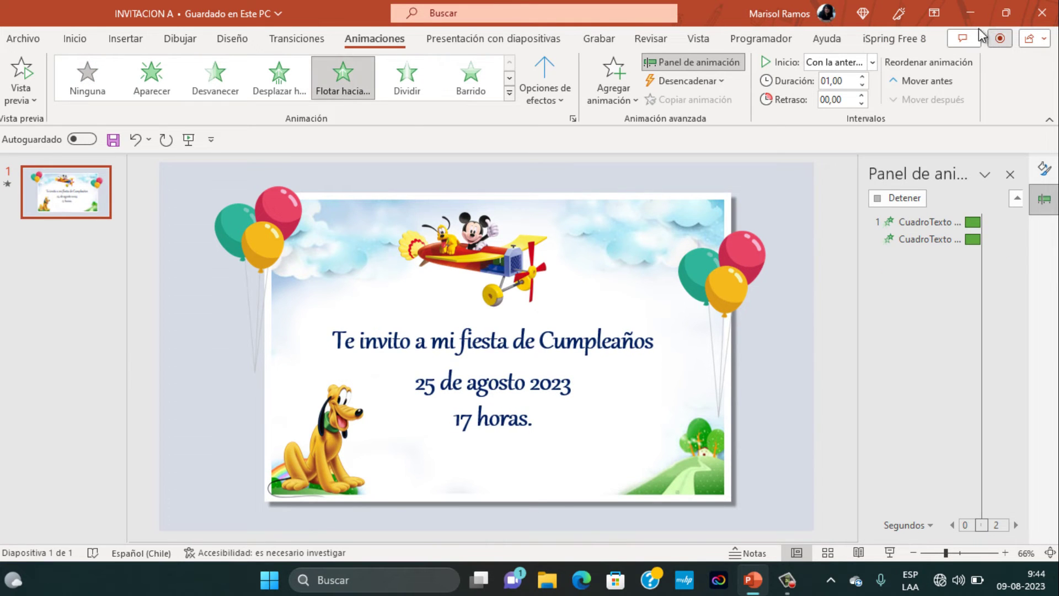
{"action": "left_click", "coordinate": [873, 62]}
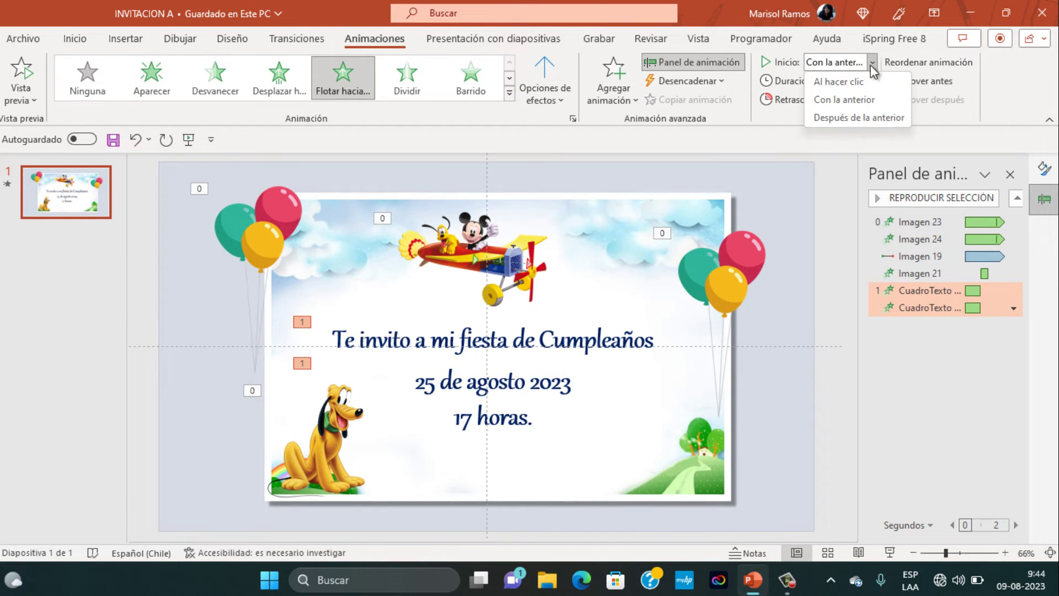
{"action": "left_click", "coordinate": [829, 115]}
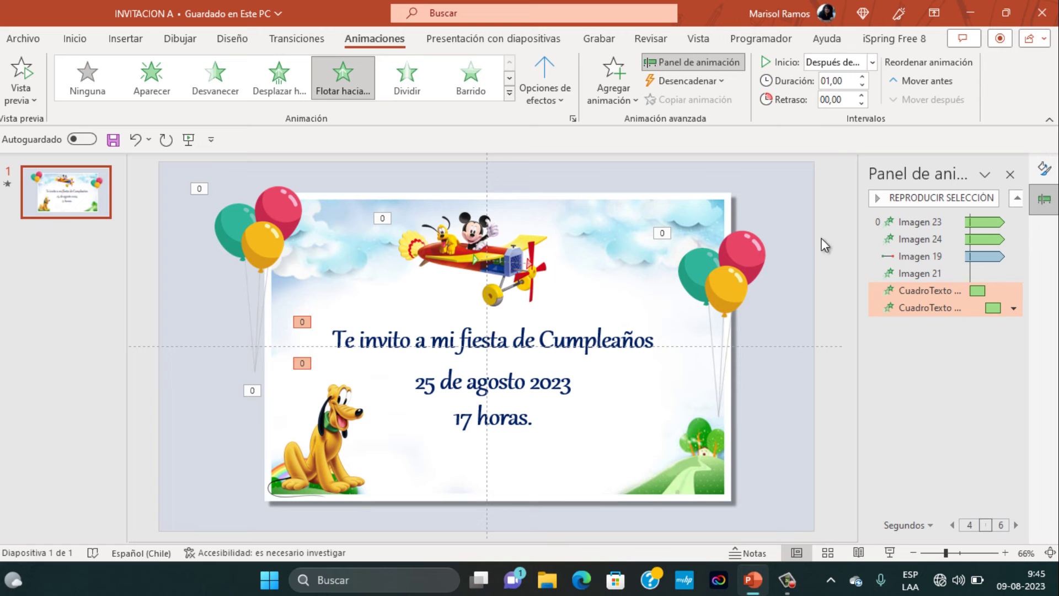
{"action": "left_click", "coordinate": [891, 550]}
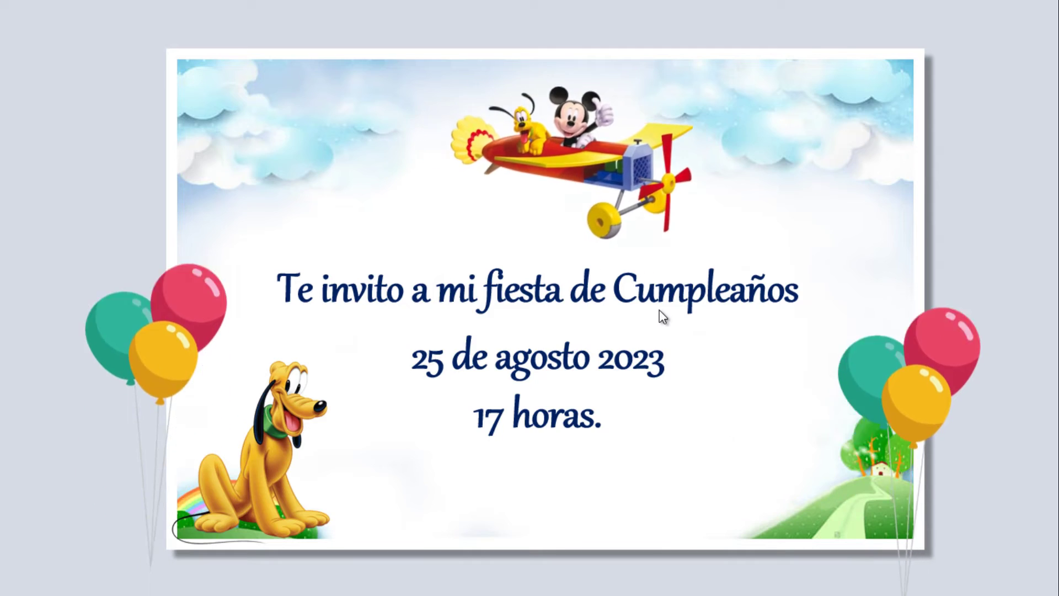
{"action": "key", "text": "Escape"}
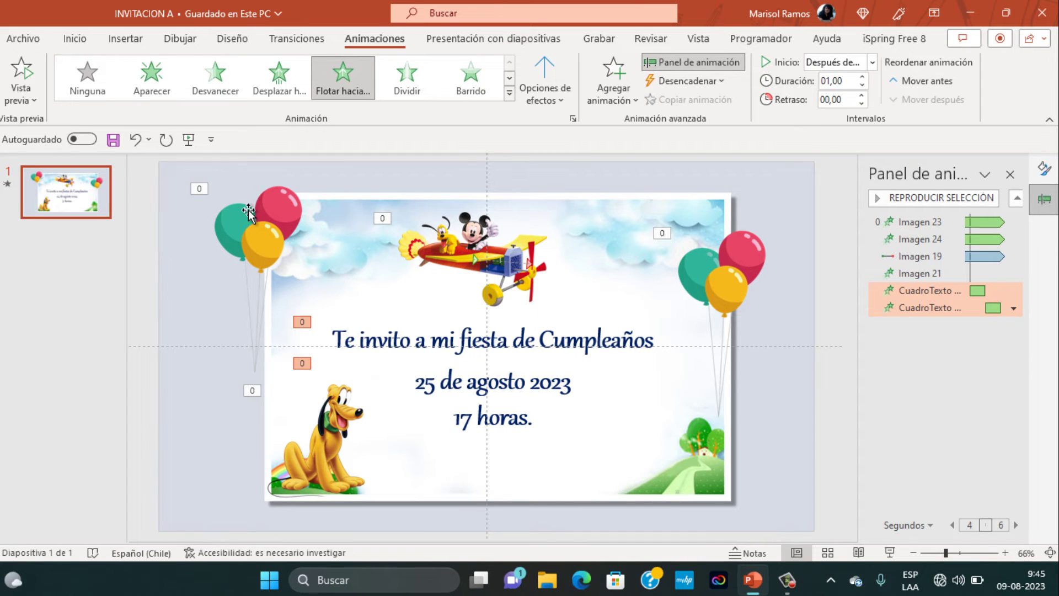
Step: Delay the left balloons by 00,25 and the right balloons by 00,50, then preview the slideshow
{"action": "left_click", "coordinate": [249, 212]}
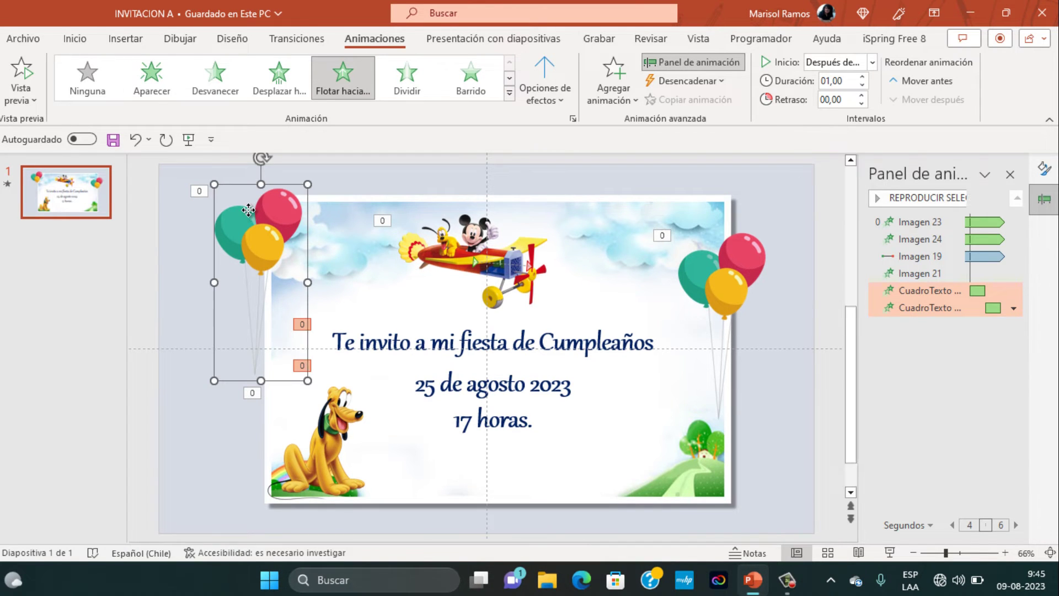
{"action": "left_click", "coordinate": [862, 95]}
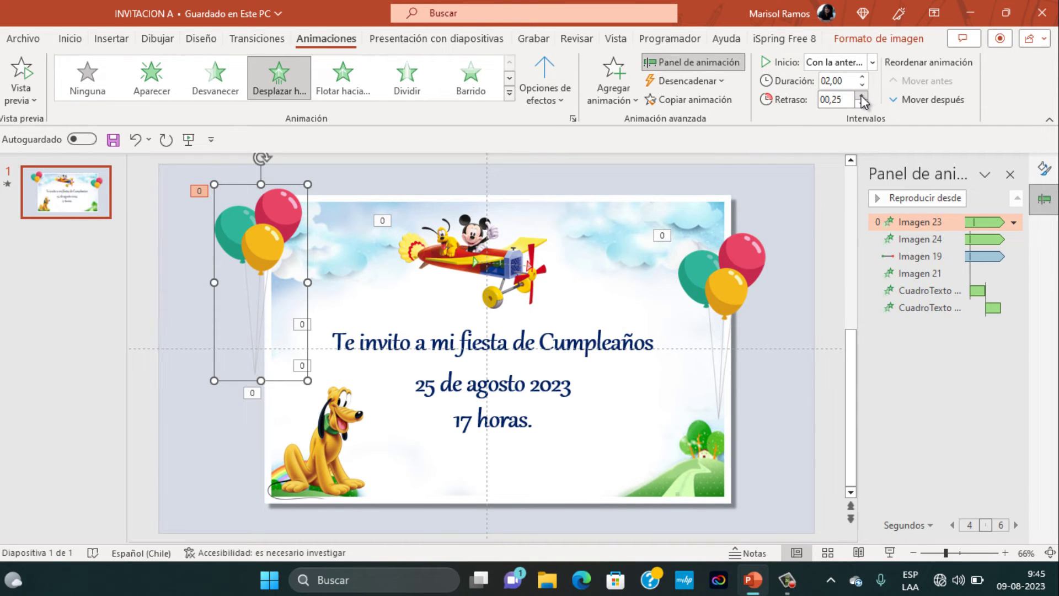
{"action": "left_click", "coordinate": [713, 266]}
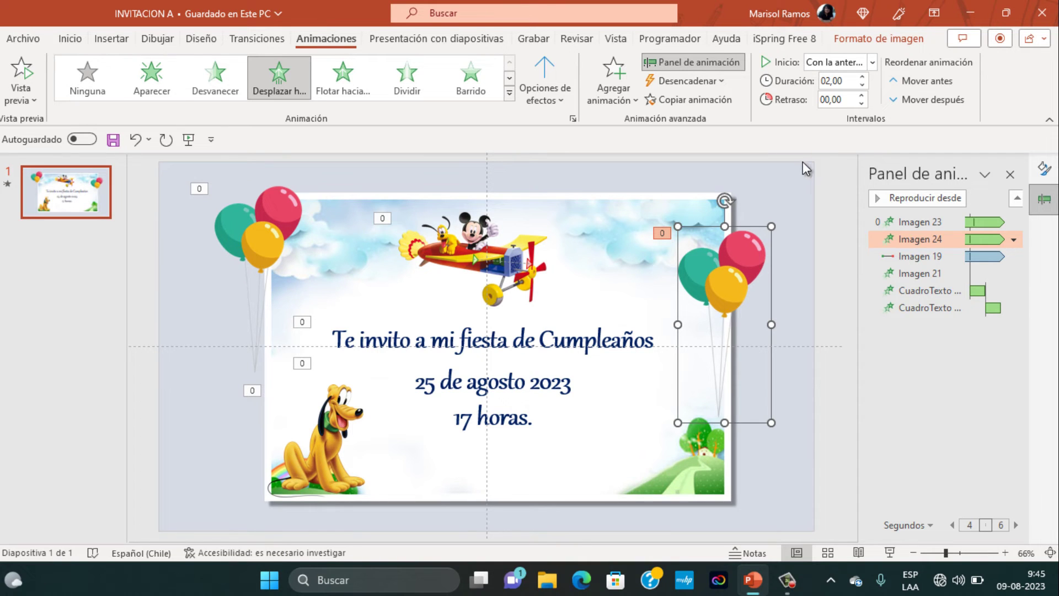
{"action": "left_click", "coordinate": [862, 96]}
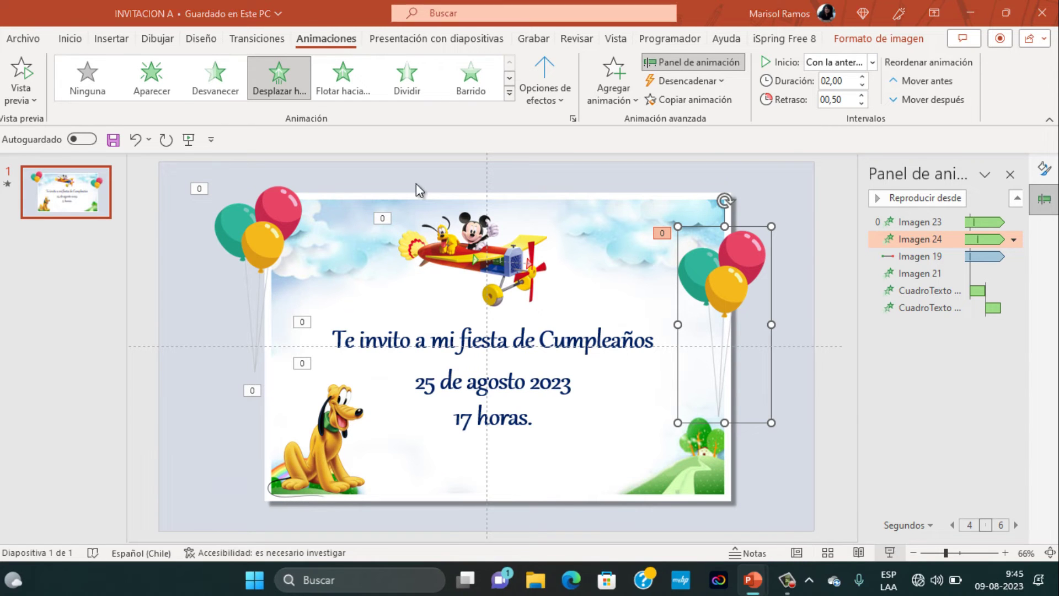
{"action": "key", "text": "F5"}
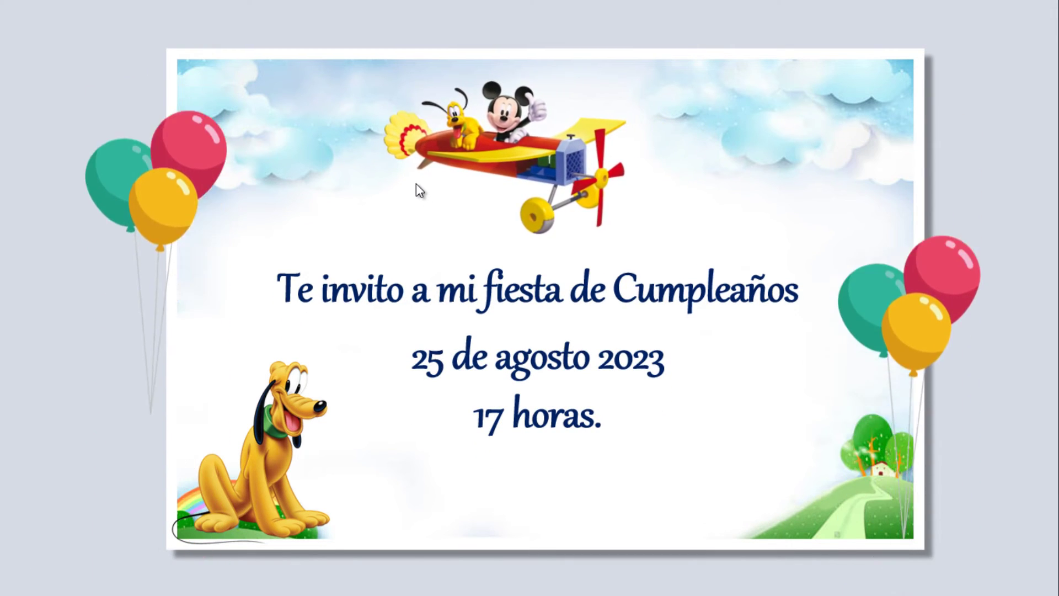
{"action": "key", "text": "Escape"}
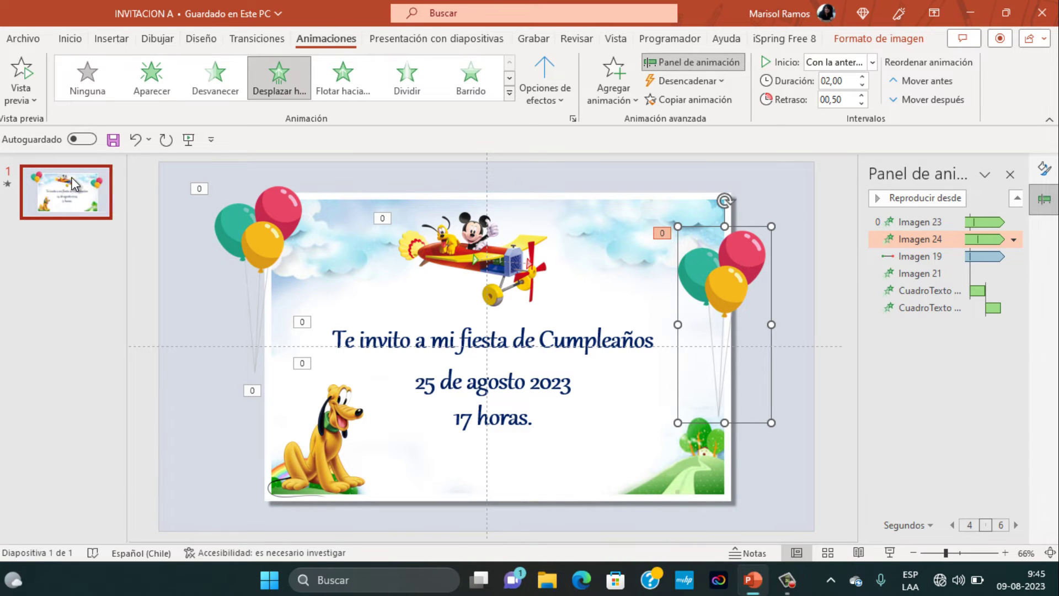
Step: Duplicate slide 1 and remove Pluto's animation from the new slide 2
{"action": "right_click", "coordinate": [75, 183]}
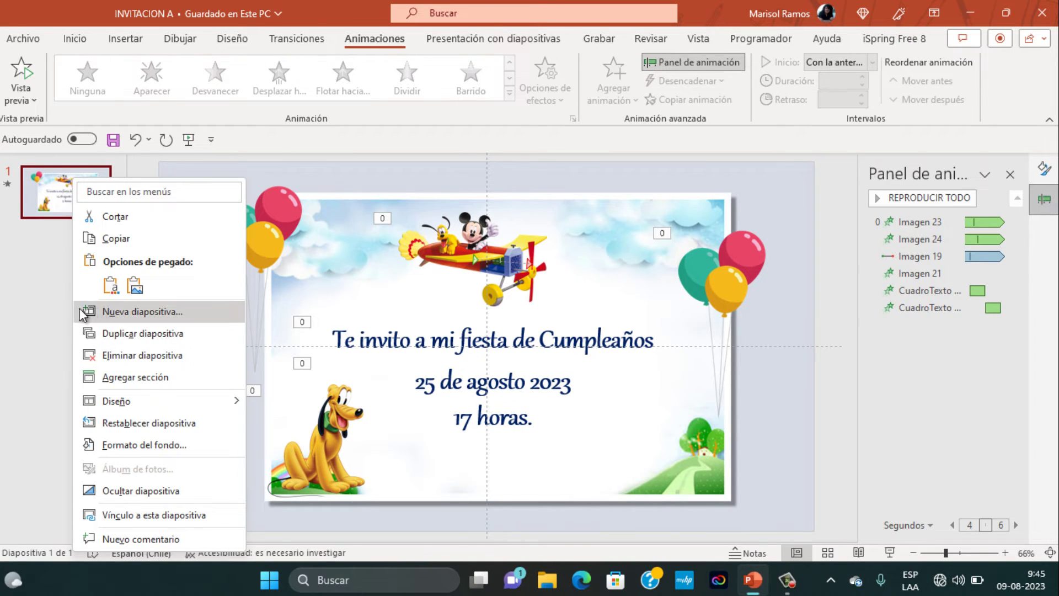
{"action": "left_click", "coordinate": [115, 334]}
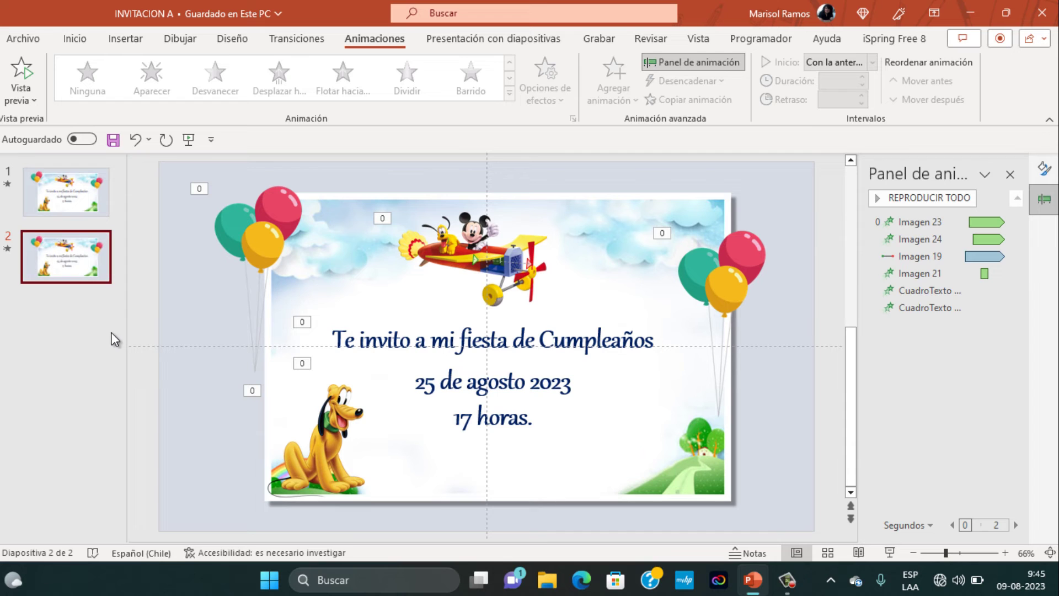
{"action": "left_click", "coordinate": [334, 423]}
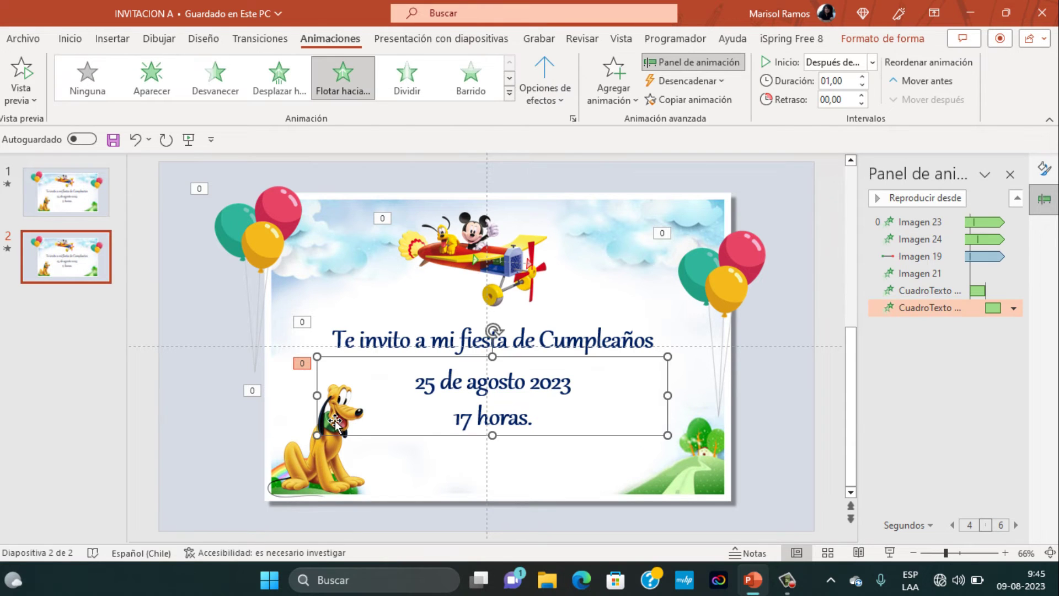
{"action": "left_click", "coordinate": [319, 460]}
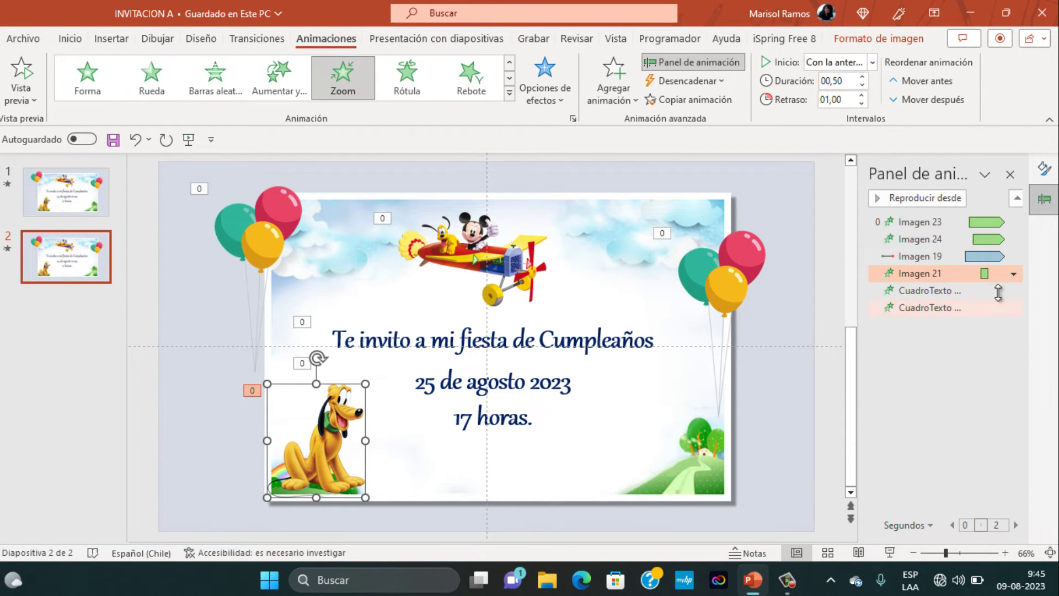
{"action": "left_click", "coordinate": [1014, 274]}
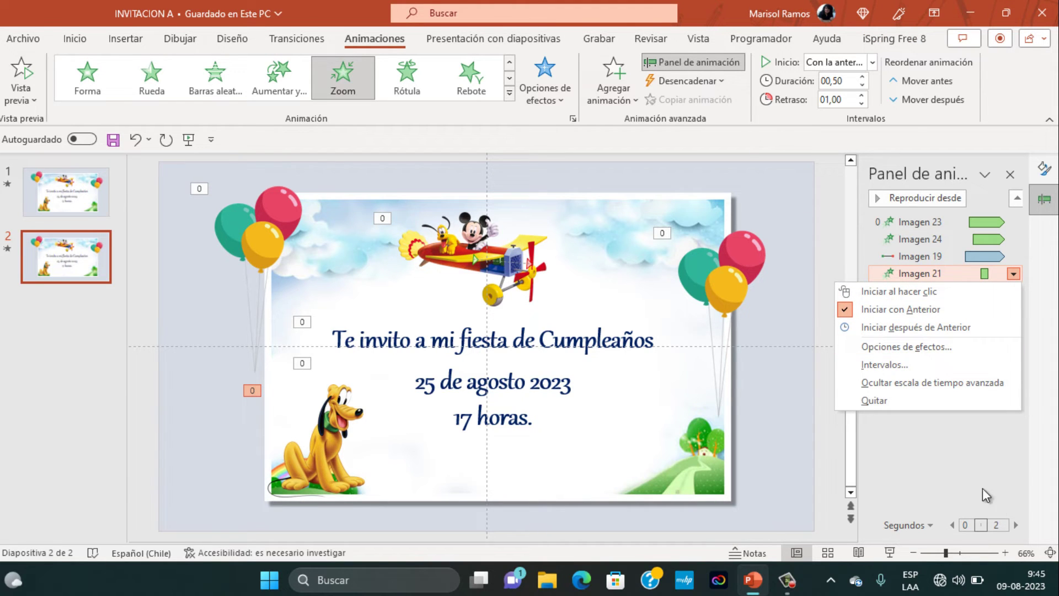
{"action": "left_click", "coordinate": [874, 401]}
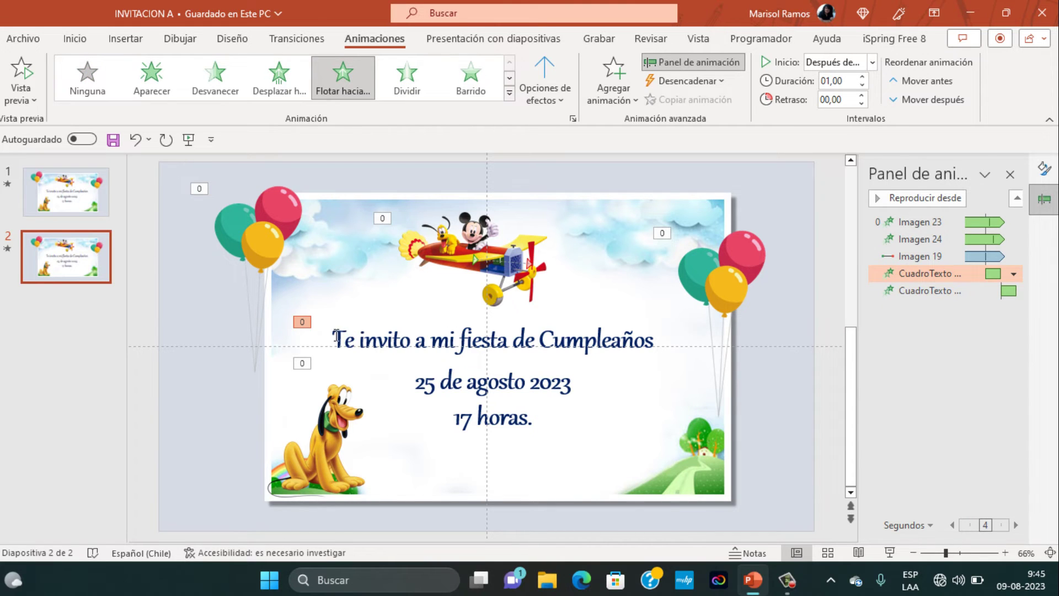
Step: Cut the date and time text box from slide 2
{"action": "left_click", "coordinate": [425, 385]}
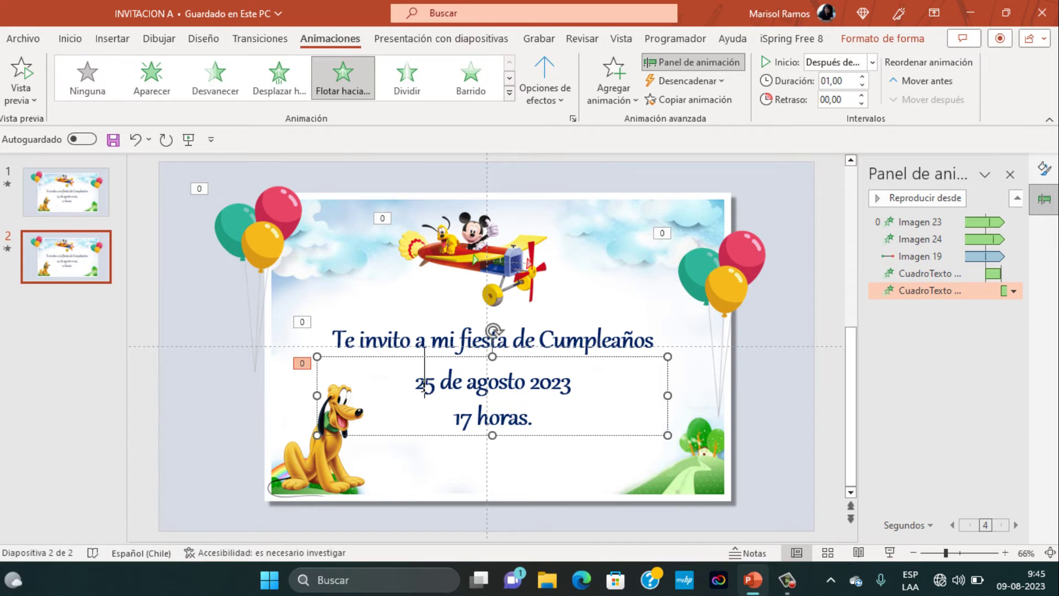
{"action": "right_click", "coordinate": [665, 357]}
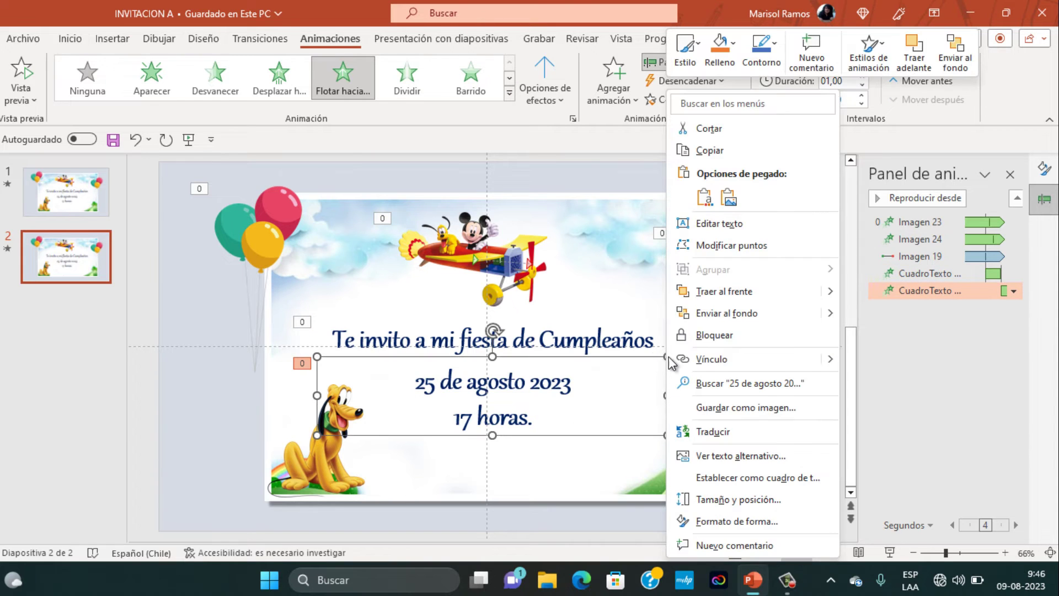
{"action": "left_click", "coordinate": [701, 128]}
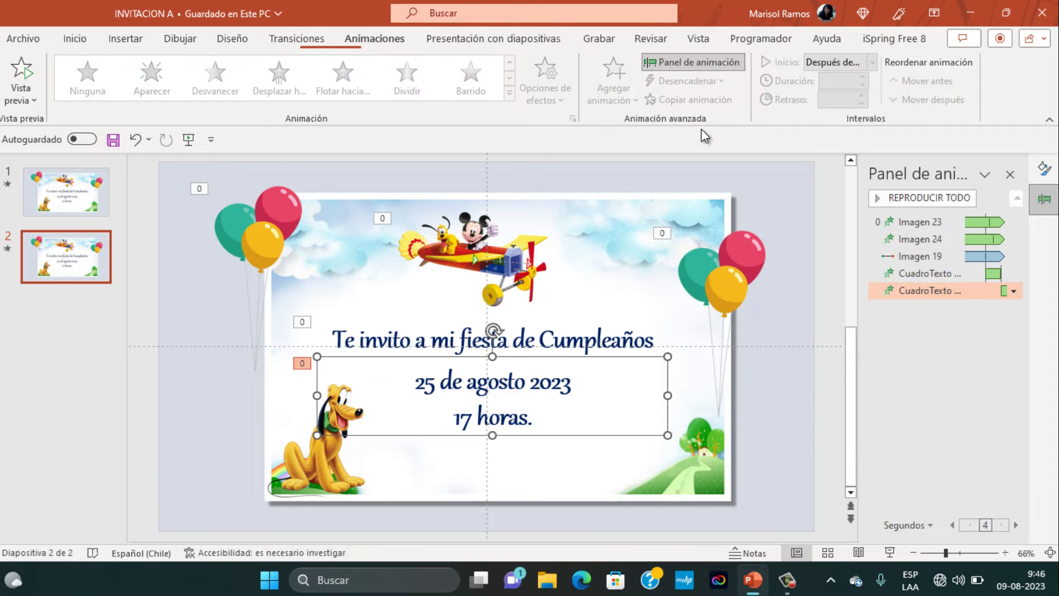
Step: Replace the title text with 'Te espero no faltes.'
{"action": "left_click_drag", "start_coordinate": [338, 339], "coordinate": [612, 356]}
{"action": "key", "text": "Delete"}
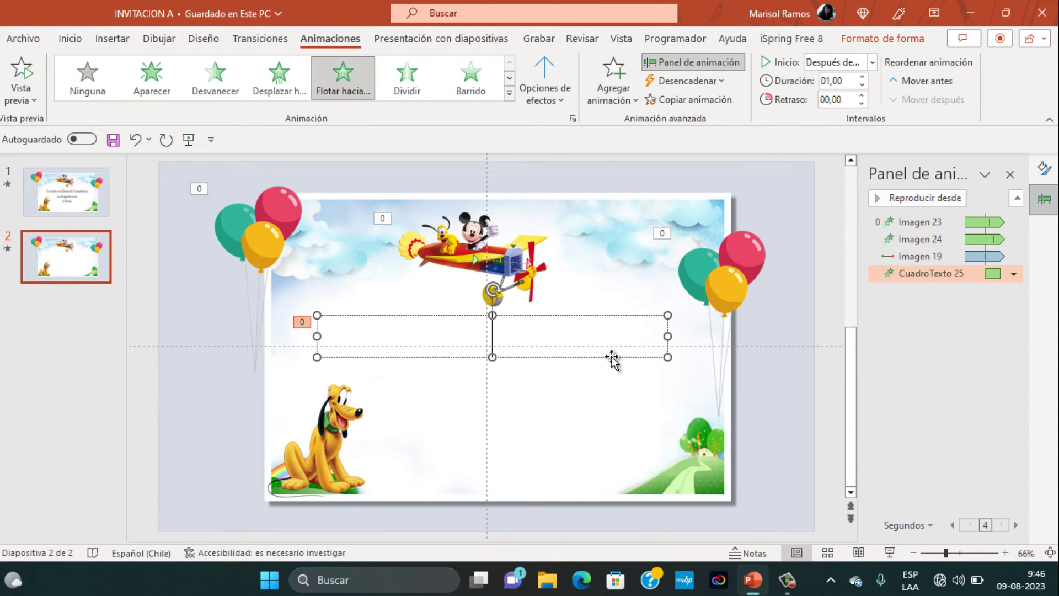
{"action": "type", "text": "Te"}
{"action": "type", "text": " es"}
{"action": "type", "text": "pero "}
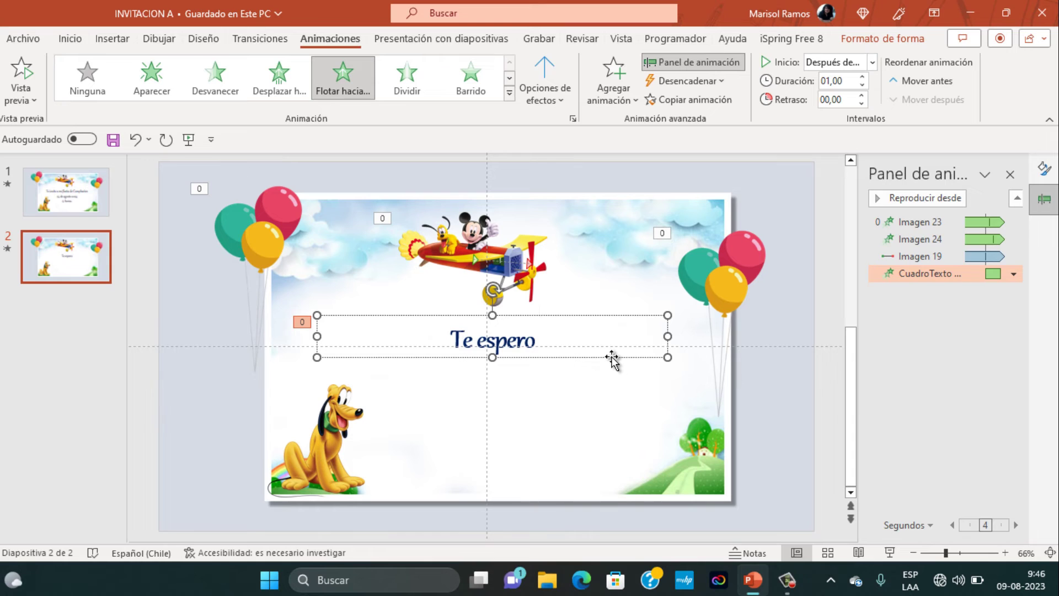
{"action": "type", "text": "no fal"}
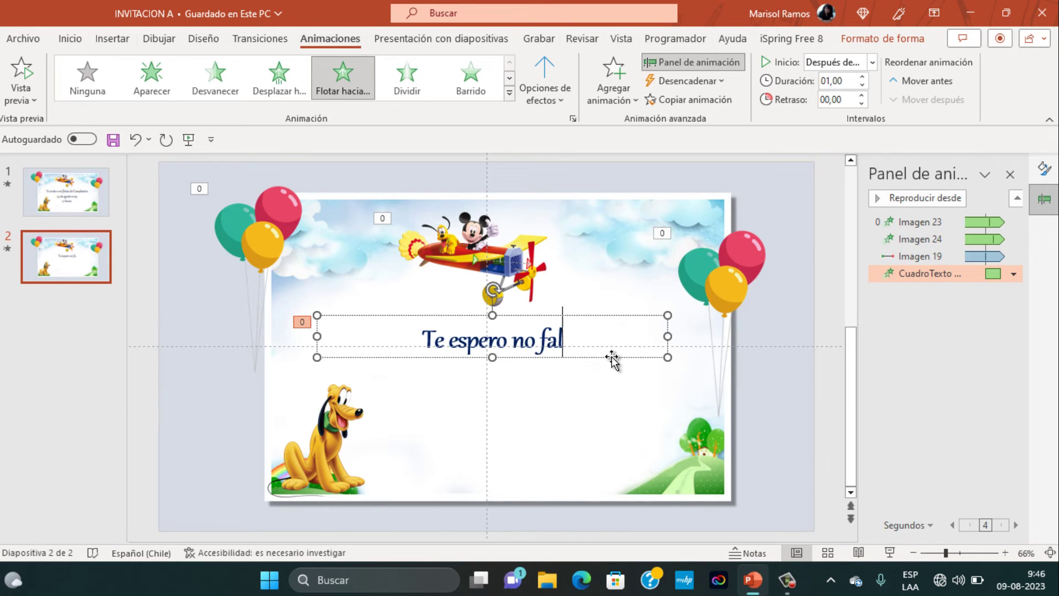
{"action": "type", "text": "tes-"}
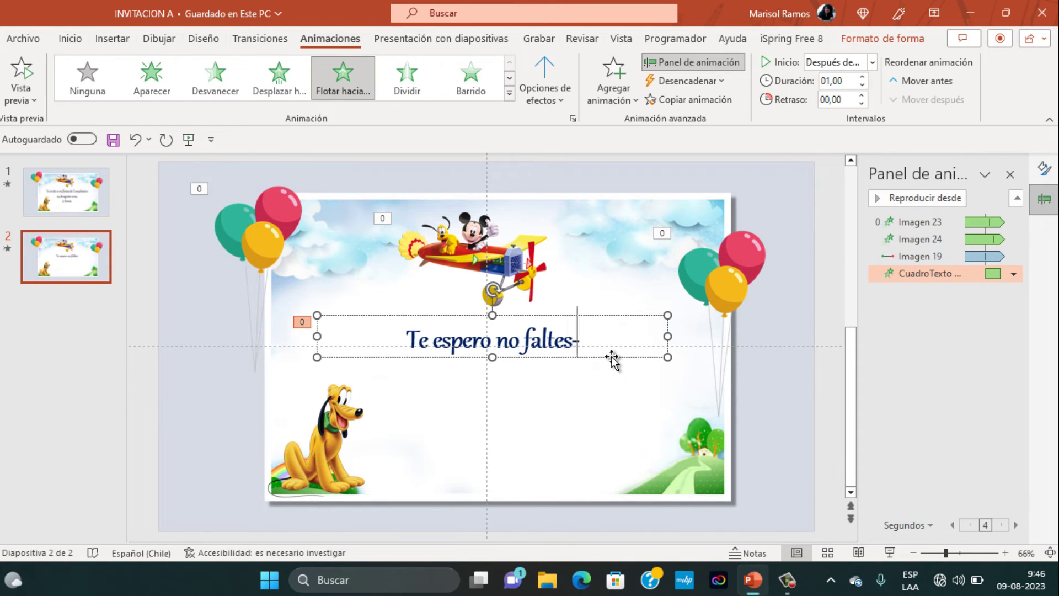
{"action": "key", "text": "BackSpace"}
{"action": "type", "text": "."}
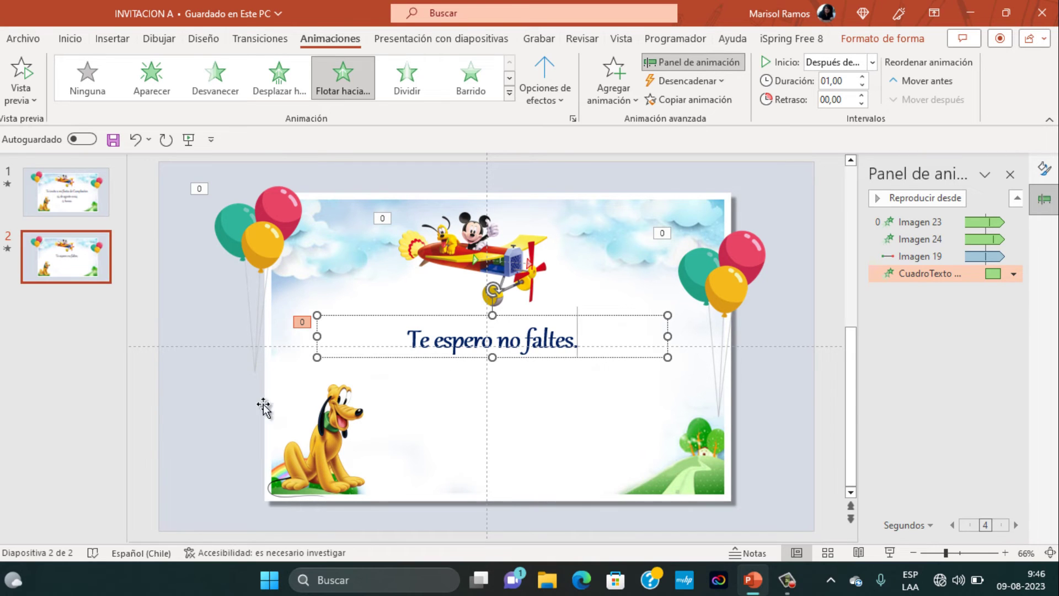
{"action": "left_click", "coordinate": [892, 552]}
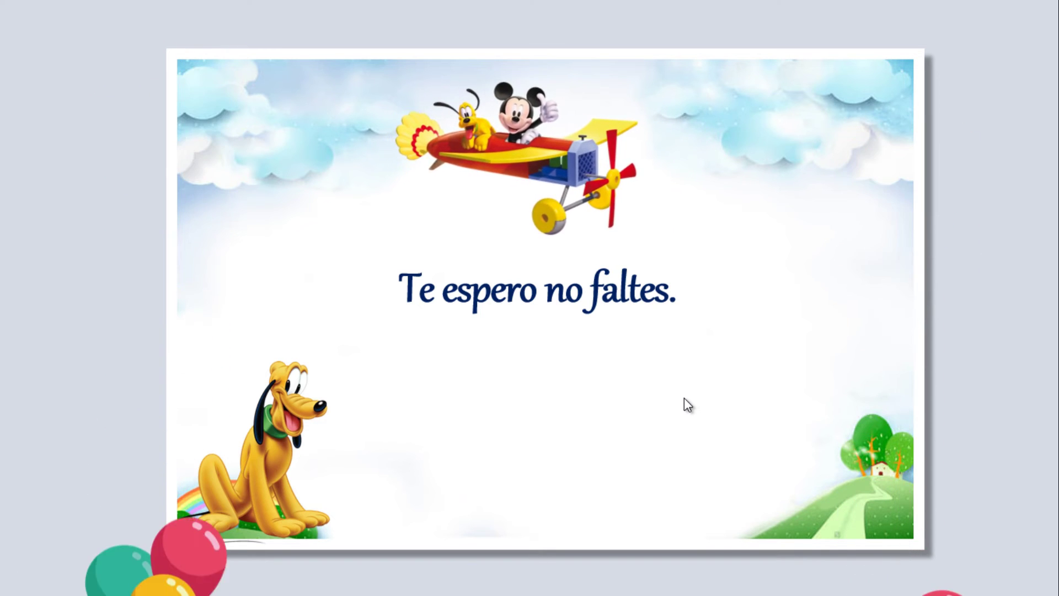
{"action": "key", "text": "Escape"}
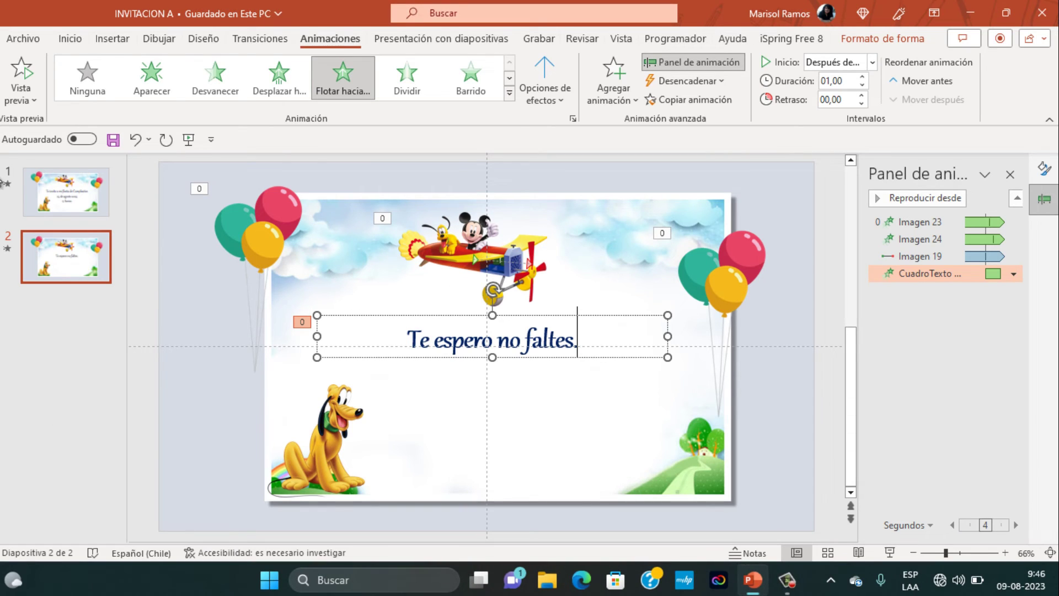
Step: Make slide 1 advance automatically after 00:10,00 instead of on mouse click
{"action": "left_click", "coordinate": [61, 200]}
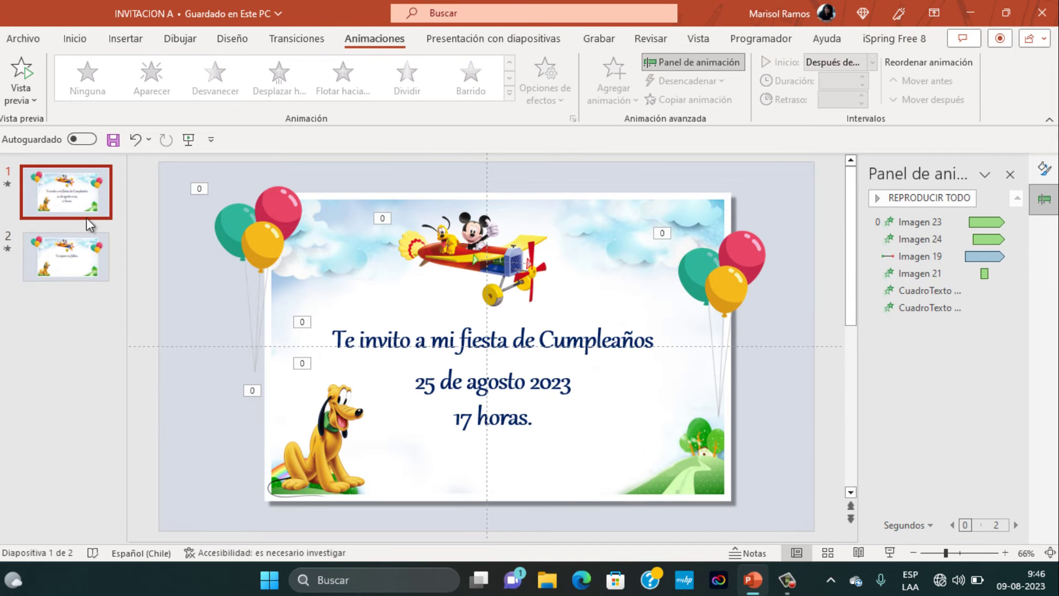
{"action": "left_click", "coordinate": [284, 39]}
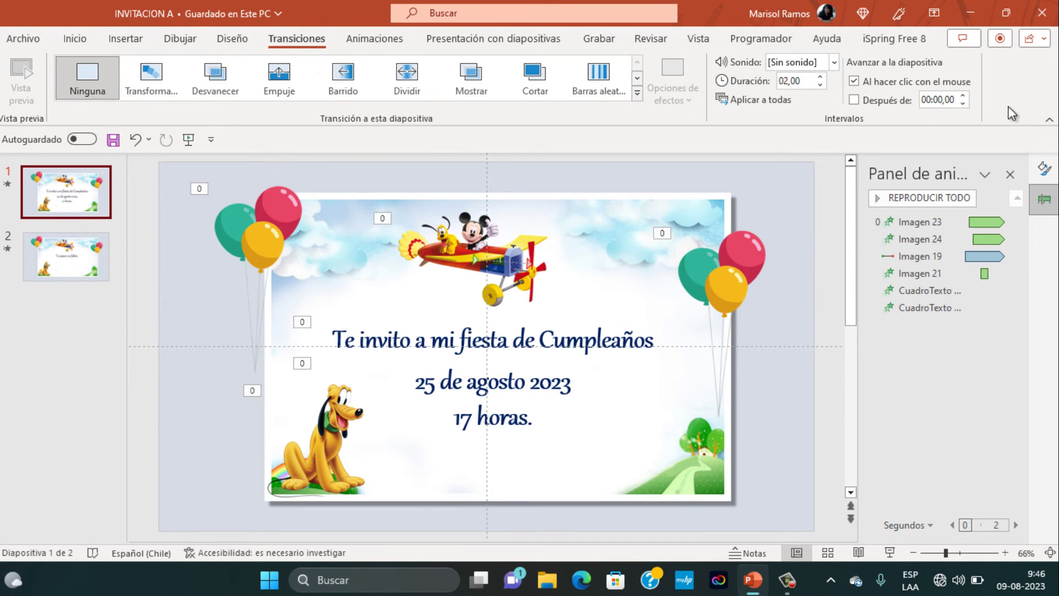
{"action": "left_click", "coordinate": [857, 84]}
{"action": "left_click", "coordinate": [854, 100]}
{"action": "left_click", "coordinate": [963, 96]}
{"action": "left_click", "coordinate": [963, 96]}
{"action": "left_click", "coordinate": [963, 96]}
{"action": "left_click", "coordinate": [52, 260]}
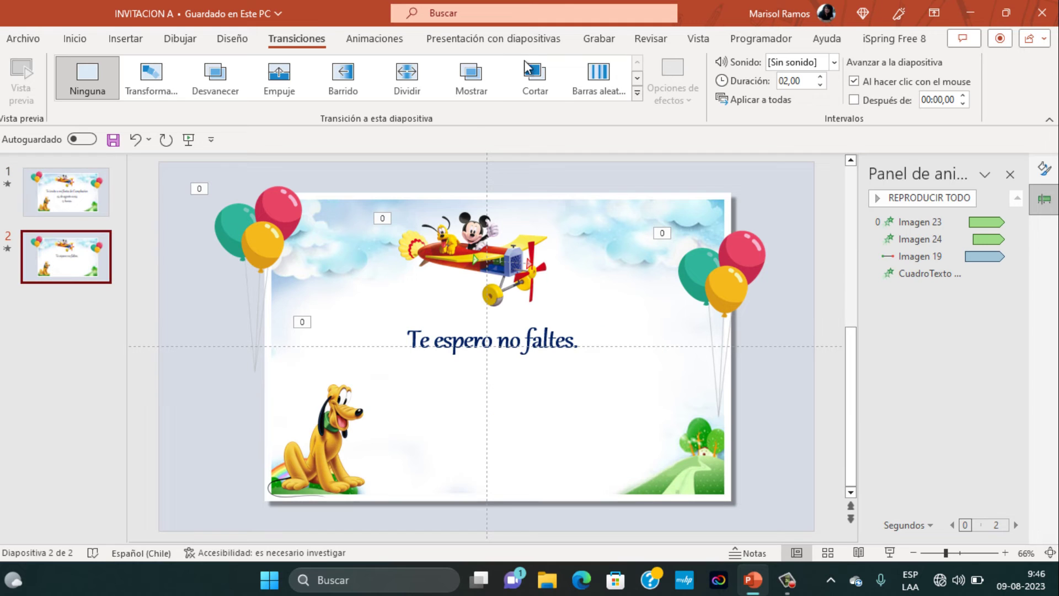
Step: Give slide 2 an outward Zoom transition that advances automatically after 12 seconds
{"action": "left_click", "coordinate": [638, 94]}
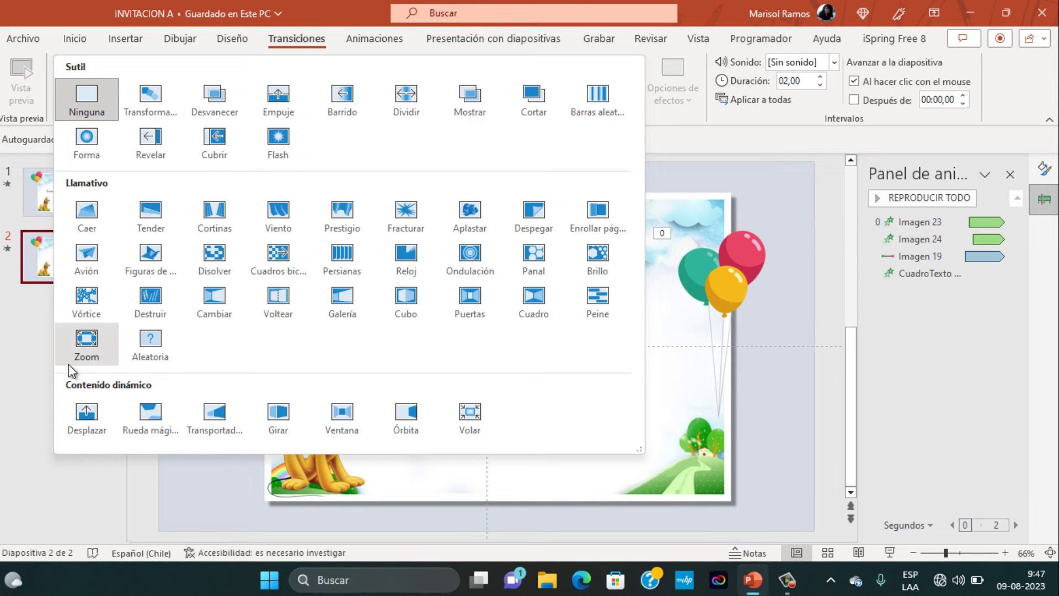
{"action": "left_click", "coordinate": [89, 342]}
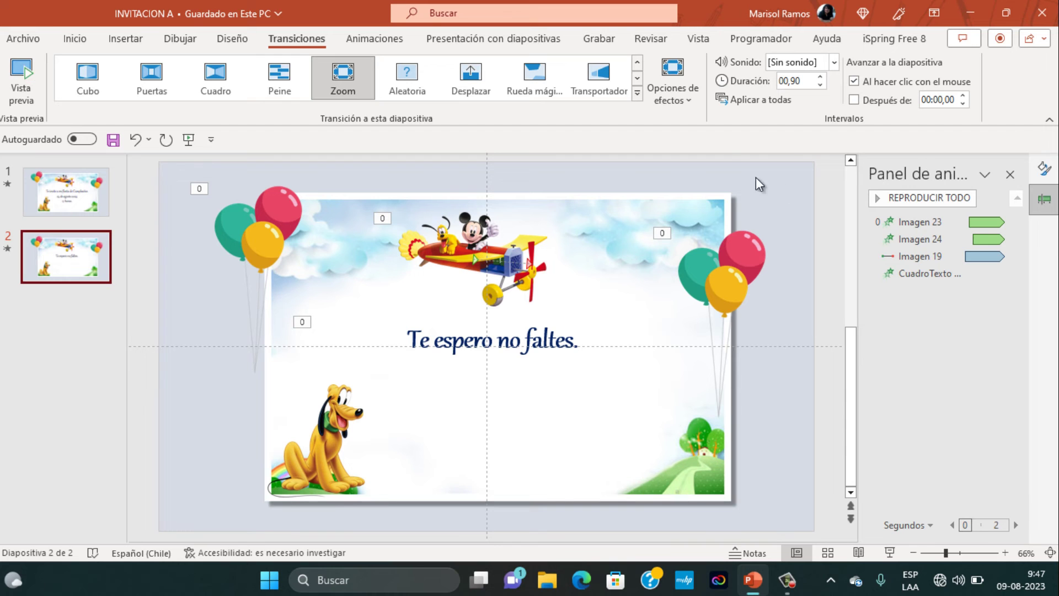
{"action": "left_click", "coordinate": [697, 106]}
{"action": "left_click", "coordinate": [702, 168]}
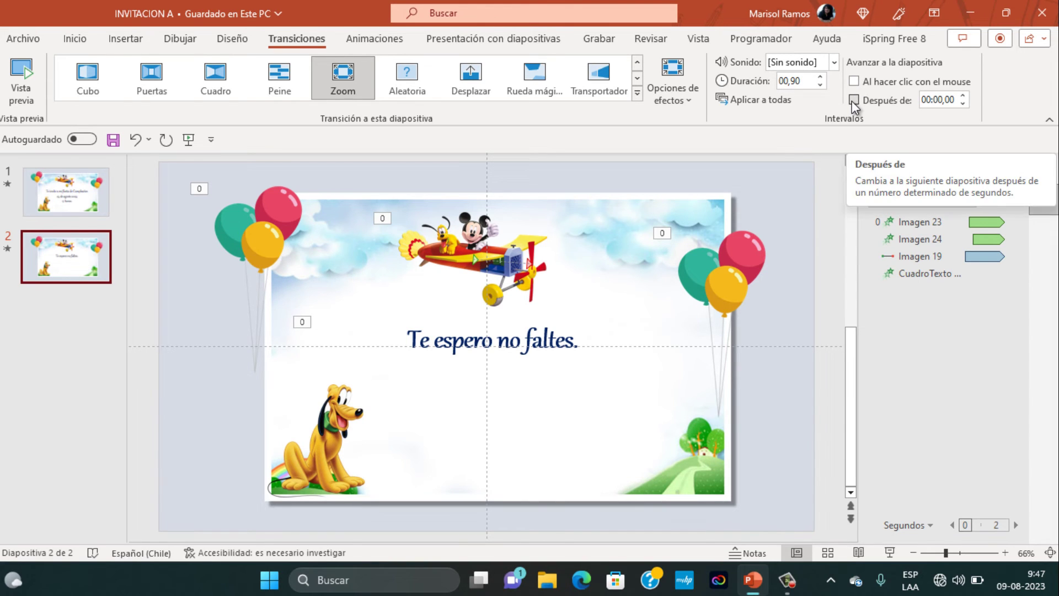
{"action": "left_click", "coordinate": [855, 100]}
{"action": "type", "text": "12"}
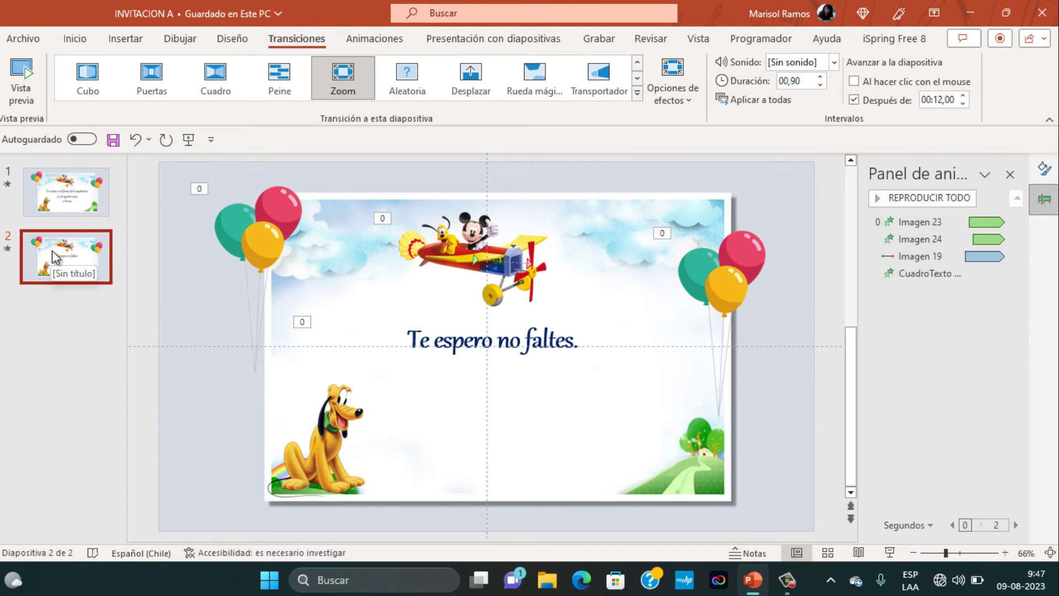
{"action": "left_click", "coordinate": [66, 208]}
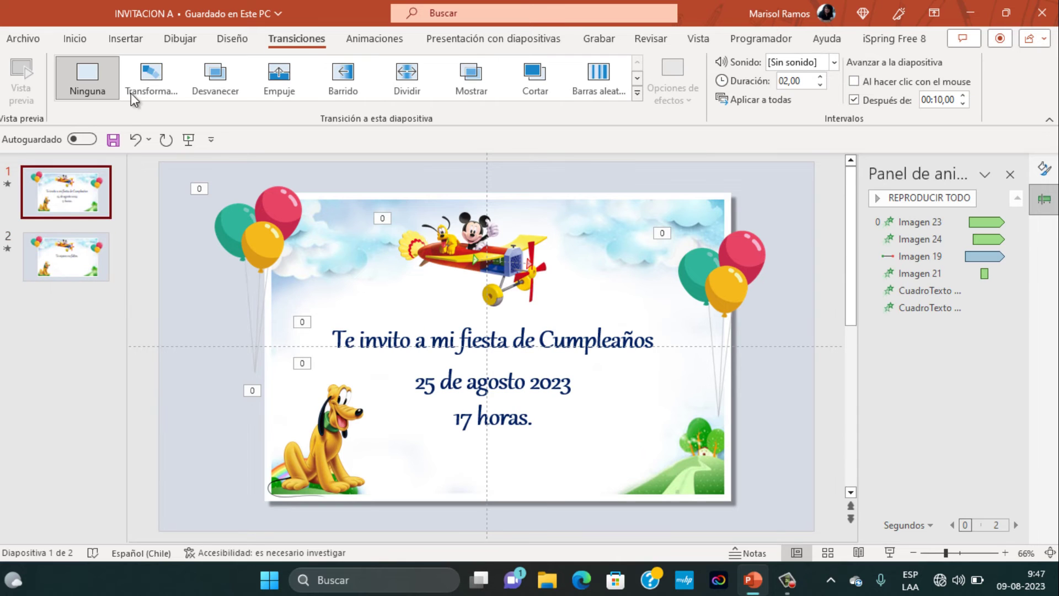
Step: Insert the media1 audio file from the computer onto slide 1
{"action": "left_click", "coordinate": [116, 38]}
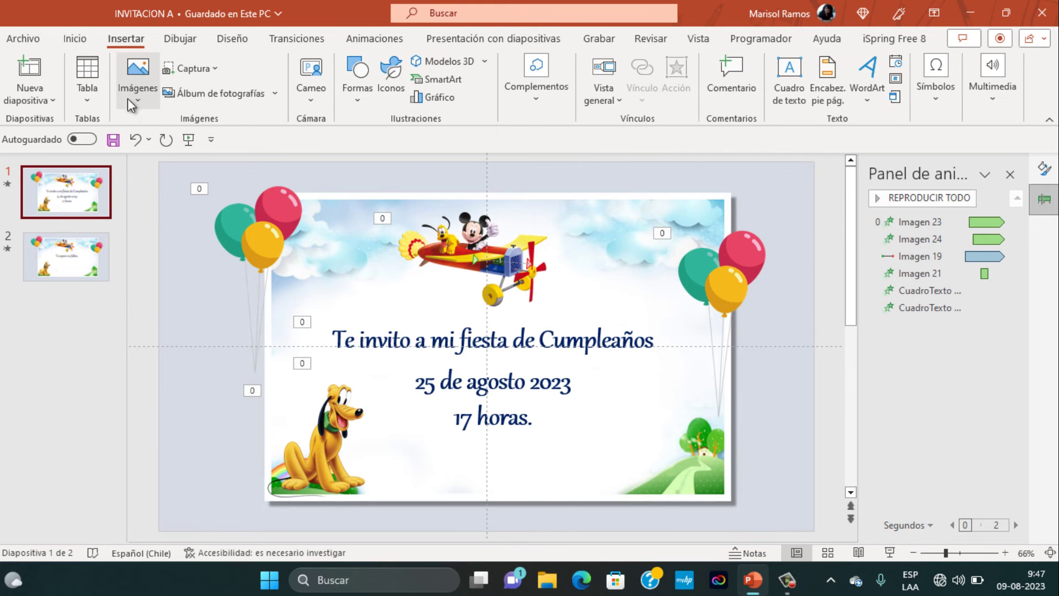
{"action": "left_click", "coordinate": [991, 102]}
{"action": "left_click", "coordinate": [978, 145]}
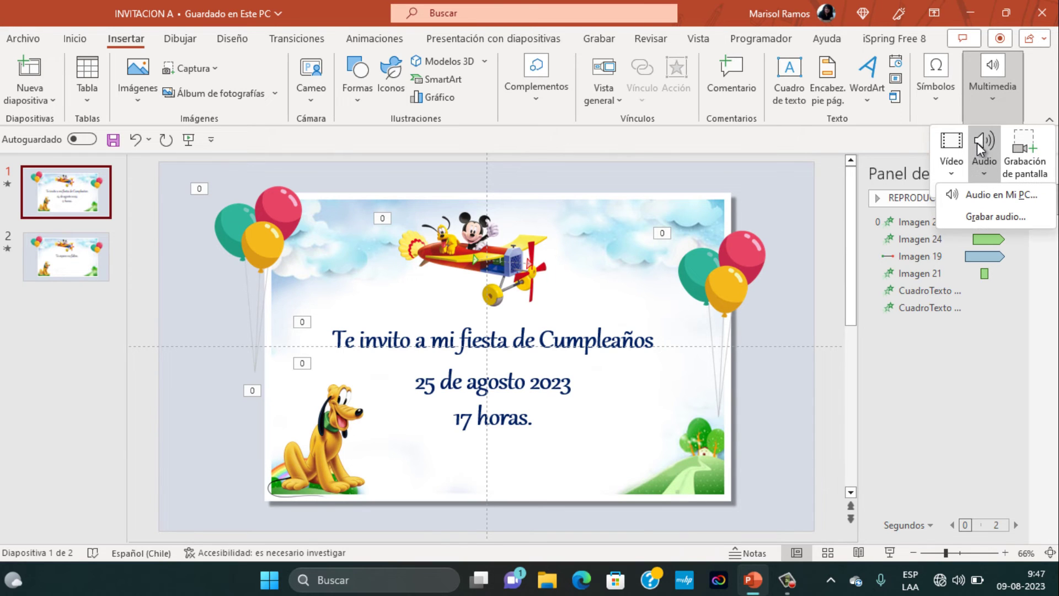
{"action": "left_click", "coordinate": [975, 194]}
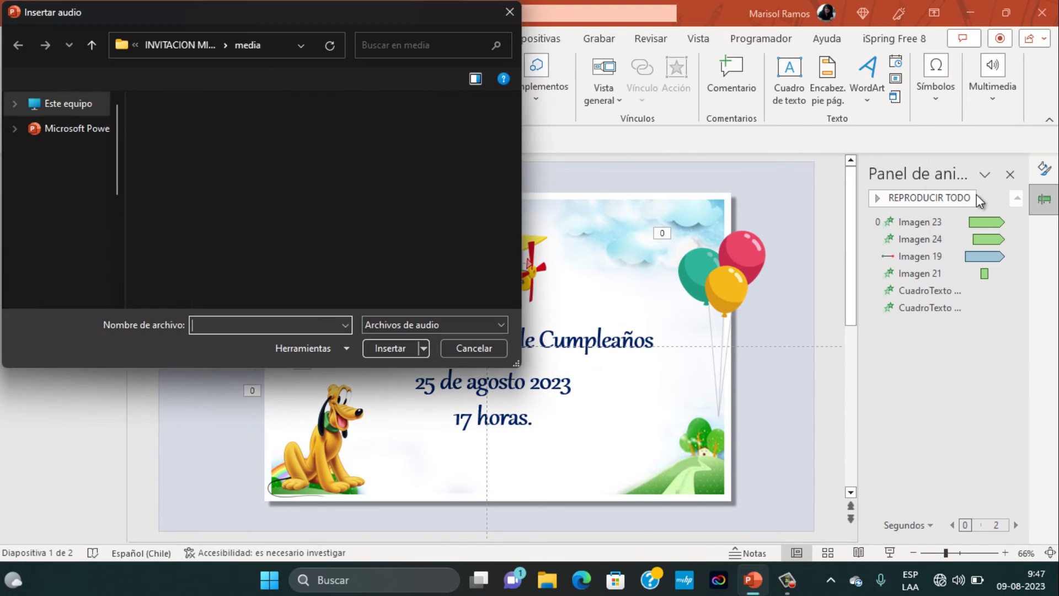
{"action": "left_click", "coordinate": [174, 131]}
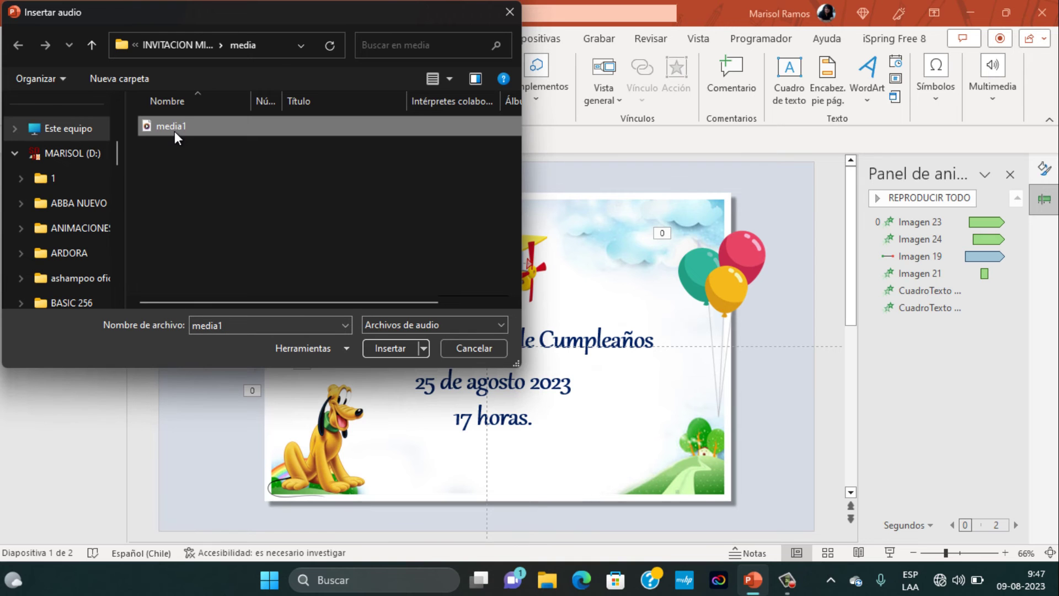
{"action": "left_click", "coordinate": [378, 351]}
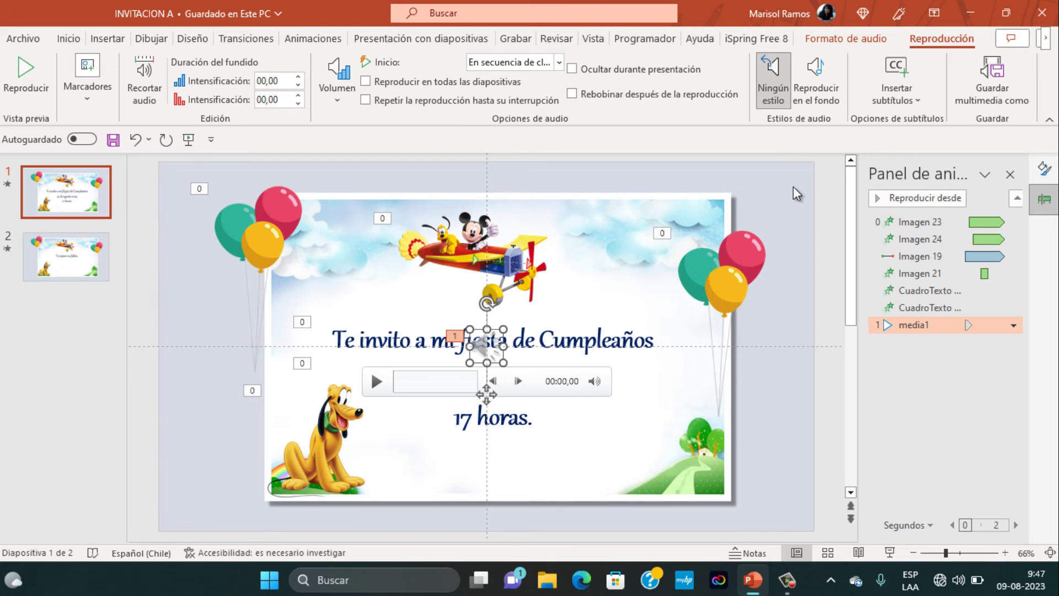
Step: Make media1 play in the background, move its icon to the slide's left edge, and open Recortar audio
{"action": "left_click", "coordinate": [817, 83]}
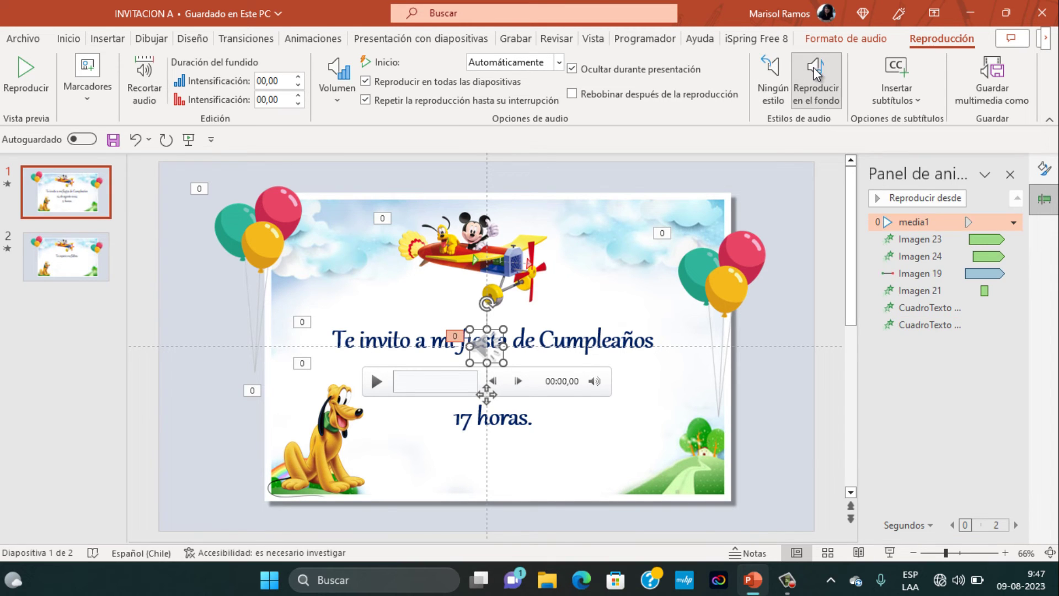
{"action": "left_click_drag", "start_coordinate": [480, 347], "coordinate": [159, 336]}
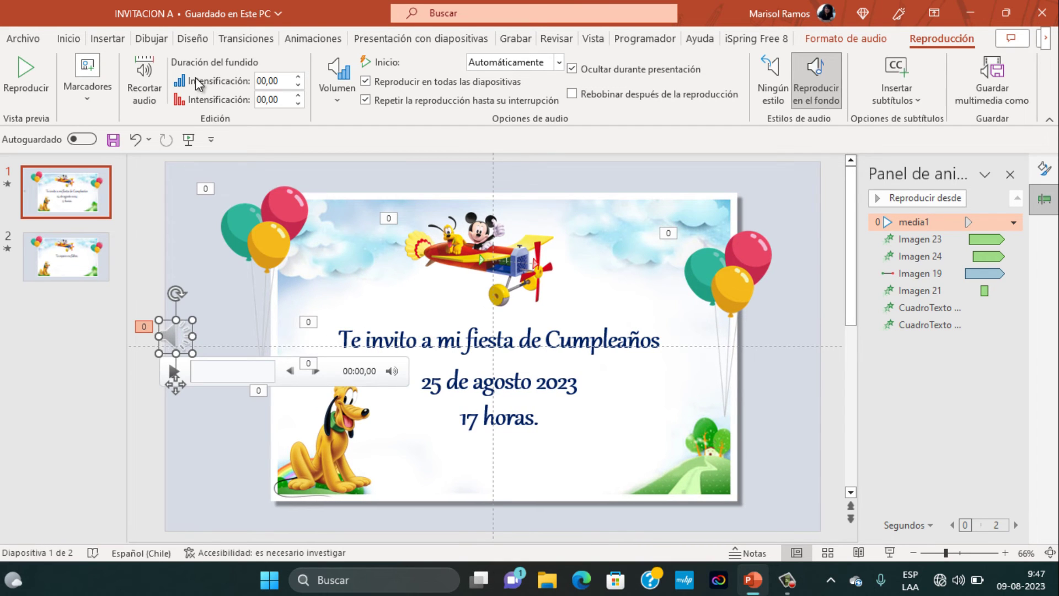
{"action": "left_click", "coordinate": [145, 70]}
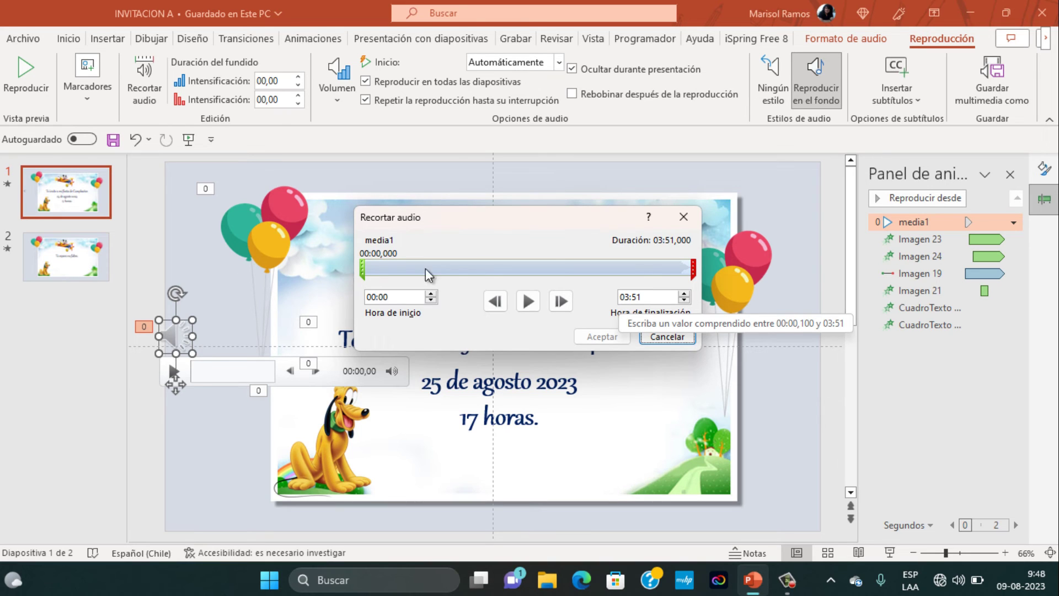
Step: Trim media1 to end at 00:24,900 instead of 03:51, then start the slideshow preview
{"action": "left_click_drag", "start_coordinate": [693, 269], "coordinate": [435, 264]}
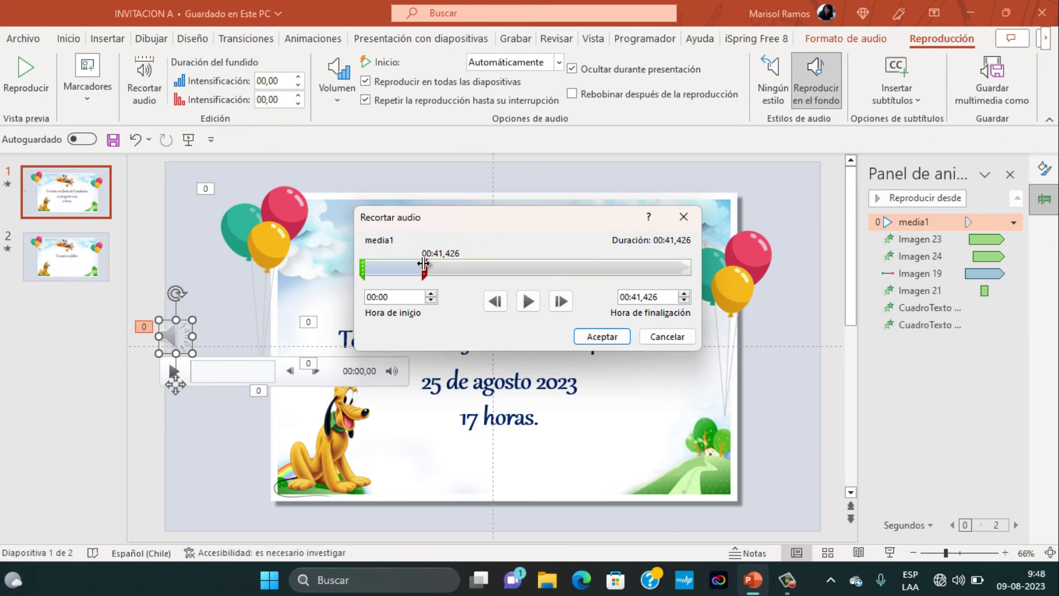
{"action": "left_click_drag", "start_coordinate": [435, 264], "coordinate": [400, 264]}
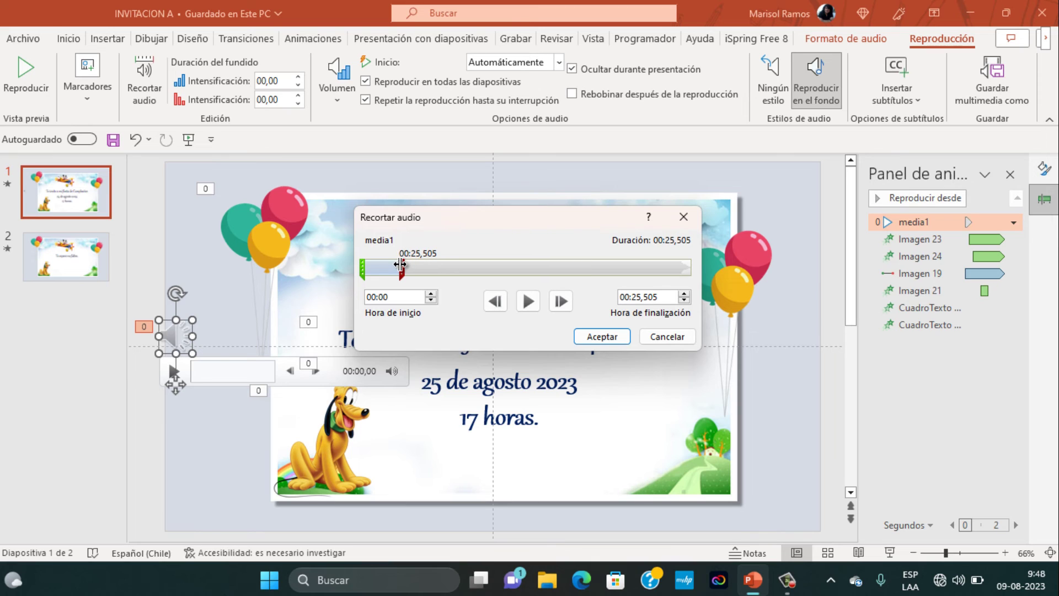
{"action": "left_click", "coordinate": [685, 301]}
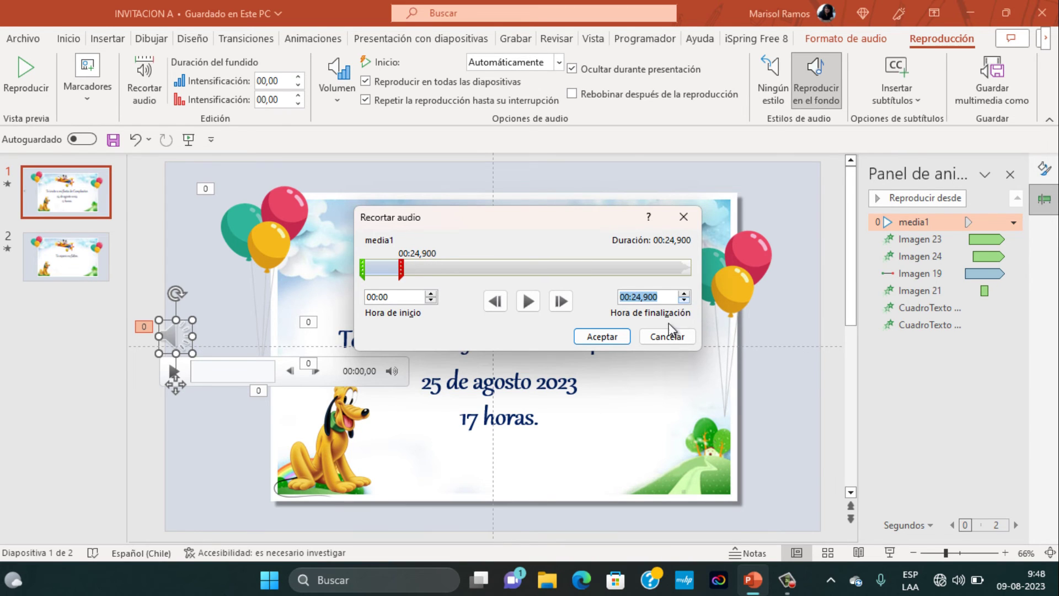
{"action": "left_click", "coordinate": [594, 339]}
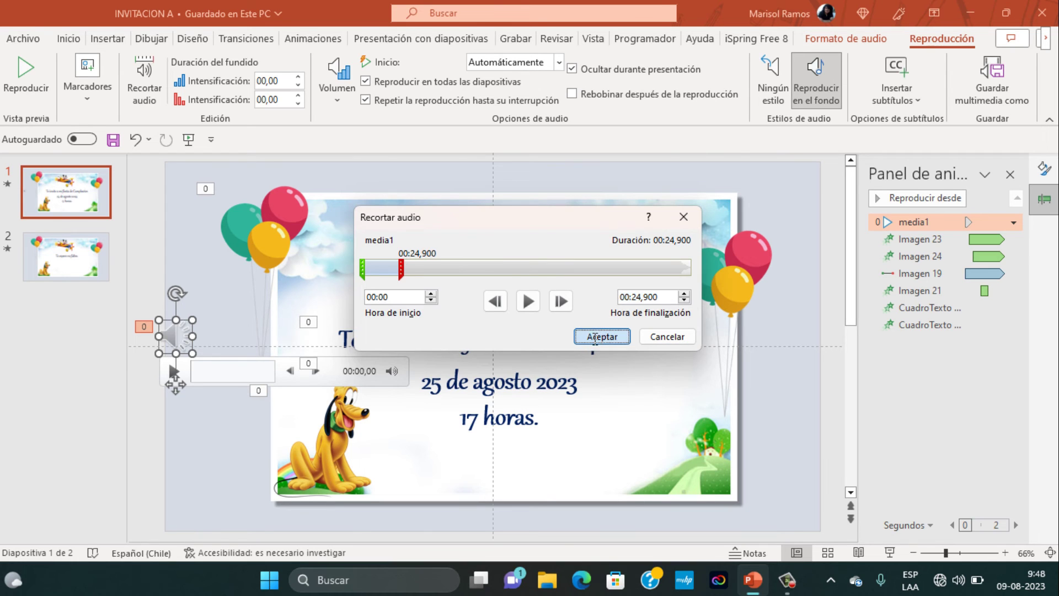
{"action": "left_click", "coordinate": [890, 552]}
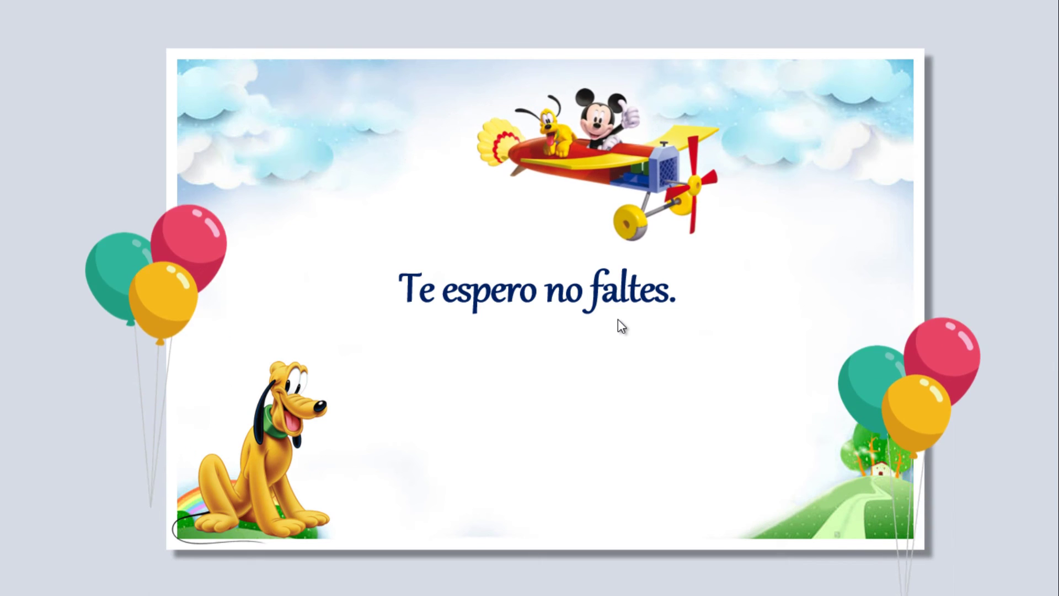
Step: End the preview, return to slide 1, and set the media1 volume to Medio
{"action": "key", "text": "Escape"}
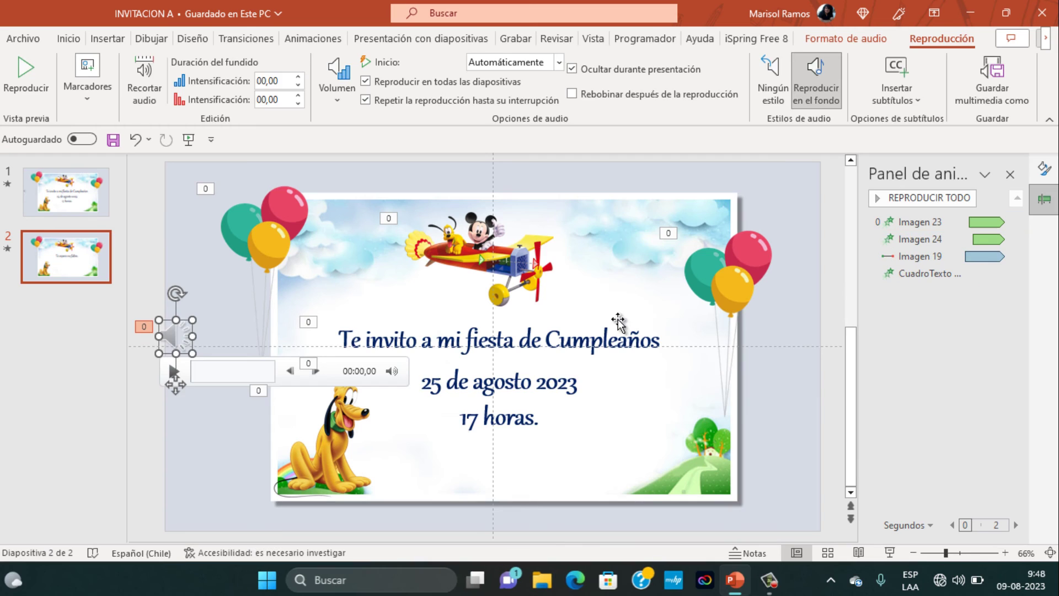
{"action": "key", "text": "Page_Up"}
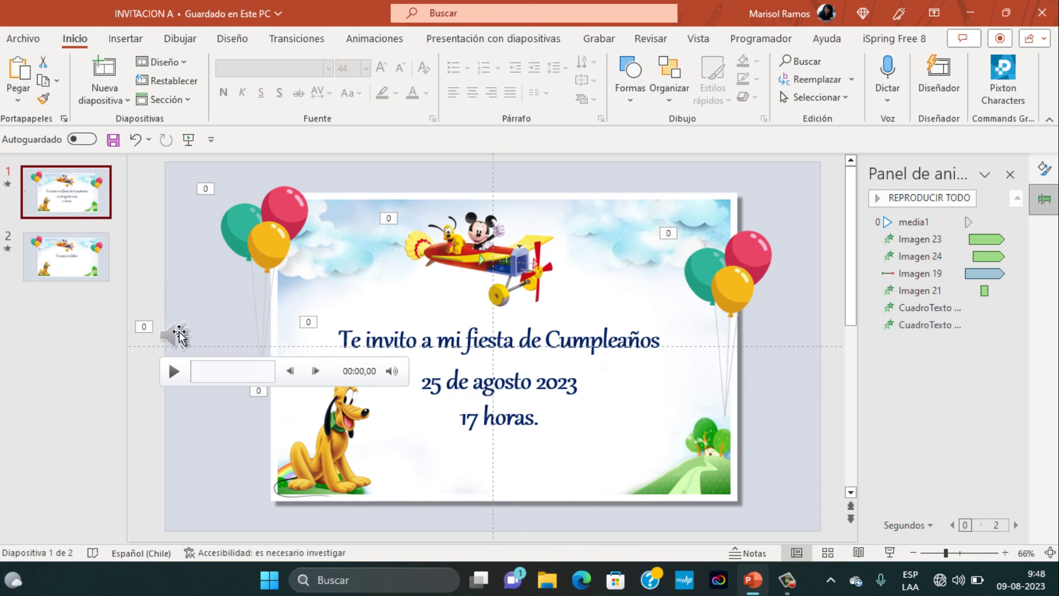
{"action": "left_click", "coordinate": [177, 333]}
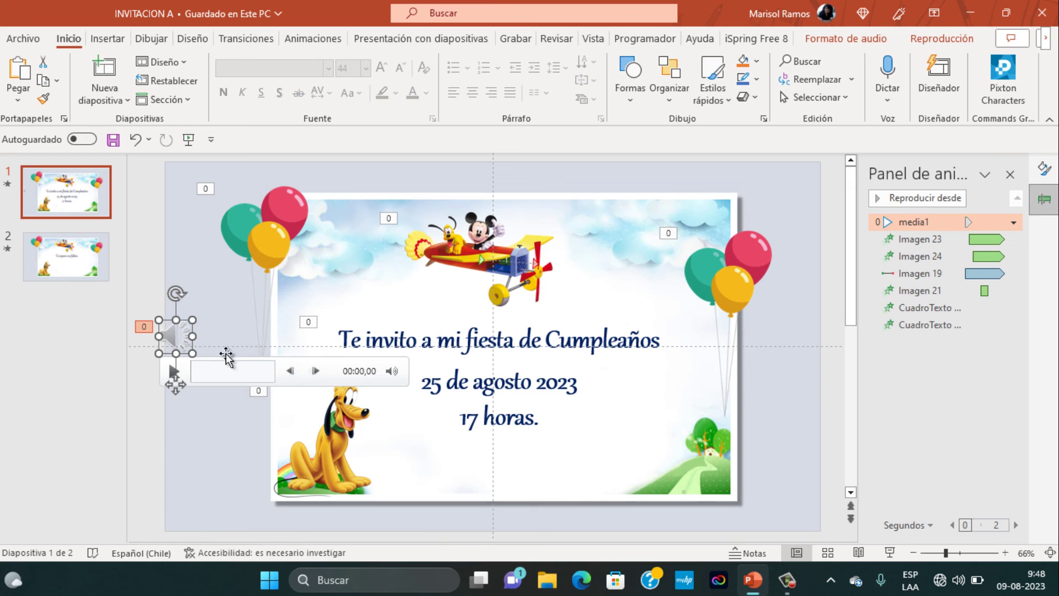
{"action": "left_click", "coordinate": [928, 36]}
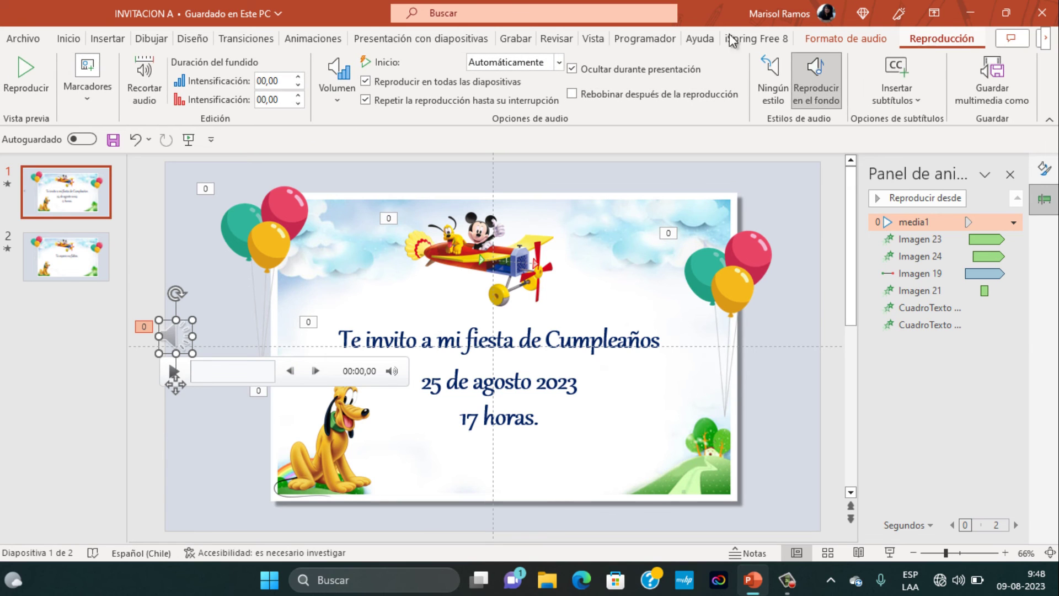
{"action": "left_click", "coordinate": [338, 100]}
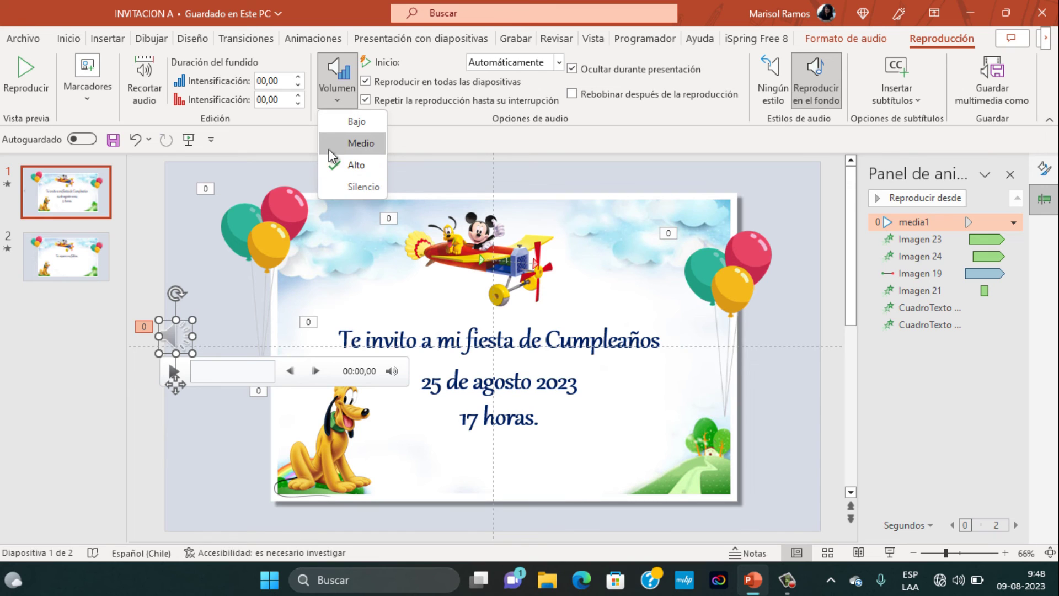
{"action": "left_click", "coordinate": [346, 142]}
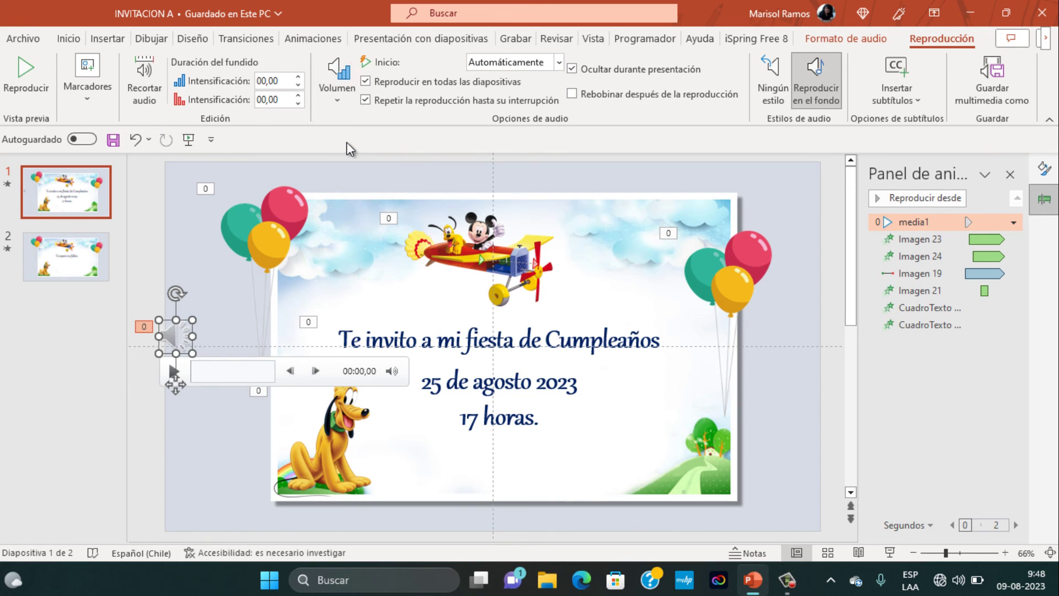
Step: Export the invitation as a Full HD (1080p) video saved as INVITACION A.mp4
{"action": "left_click", "coordinate": [12, 39]}
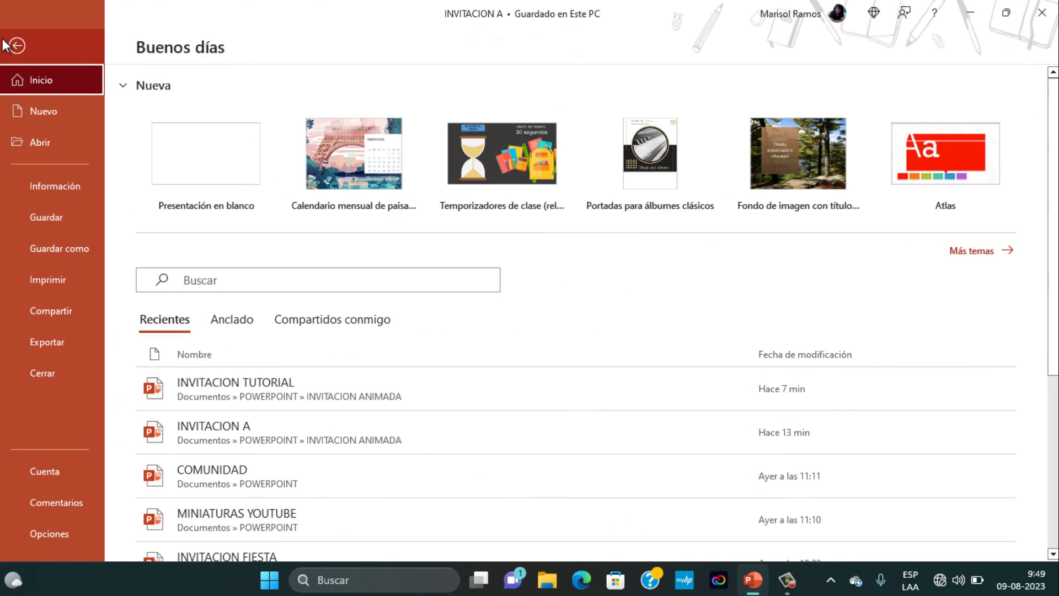
{"action": "left_click", "coordinate": [21, 341]}
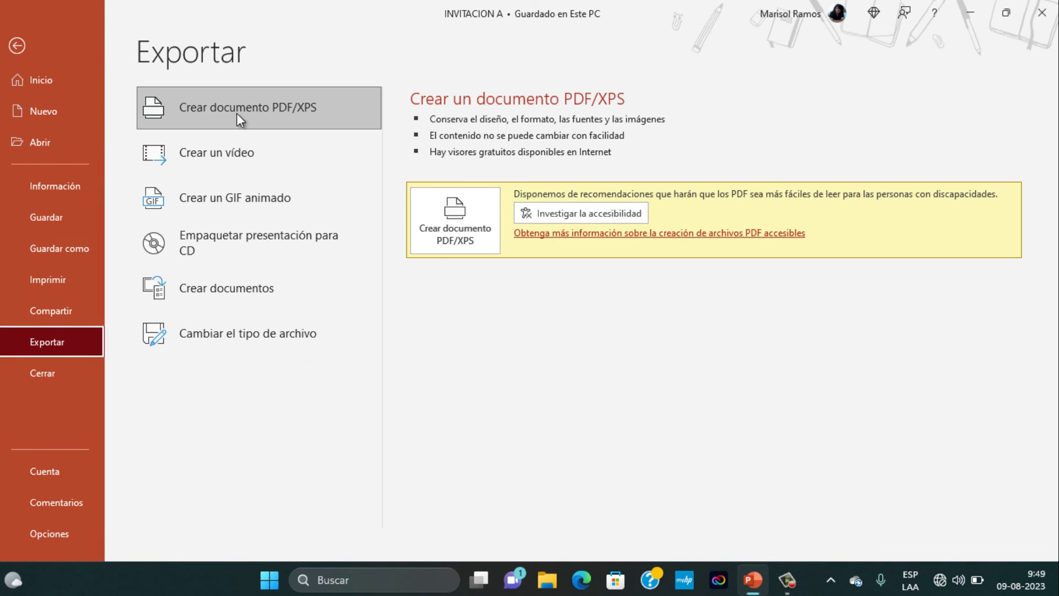
{"action": "left_click", "coordinate": [194, 153]}
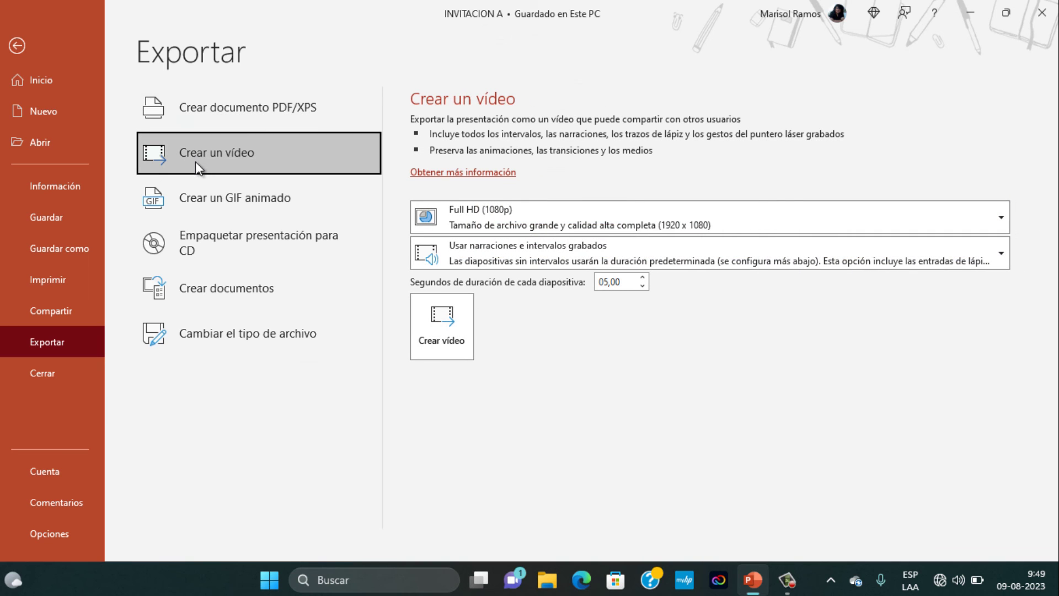
{"action": "left_click", "coordinate": [501, 207]}
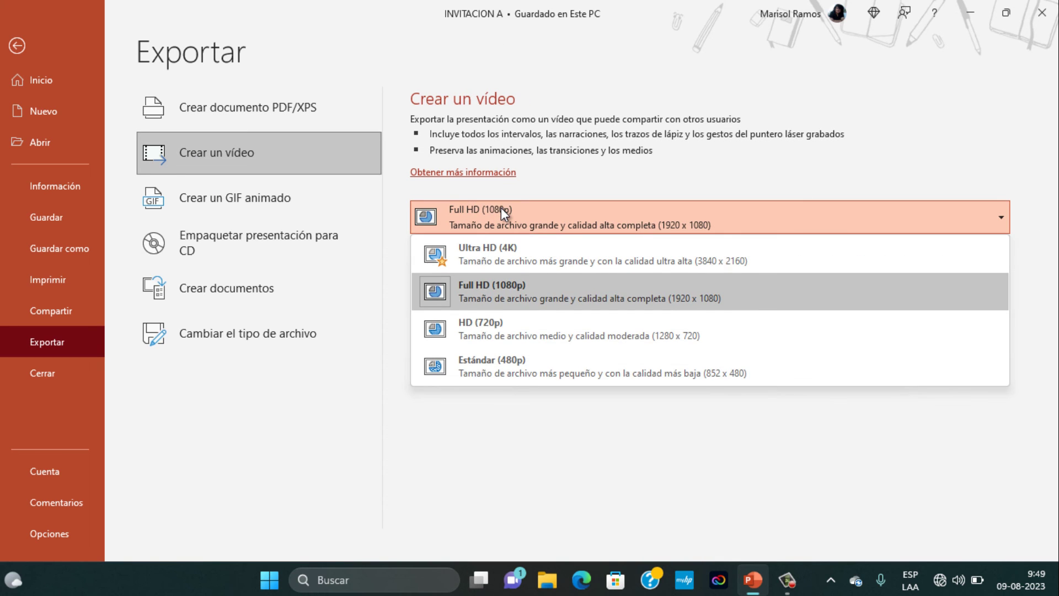
{"action": "left_click", "coordinate": [501, 207]}
{"action": "left_click", "coordinate": [441, 312]}
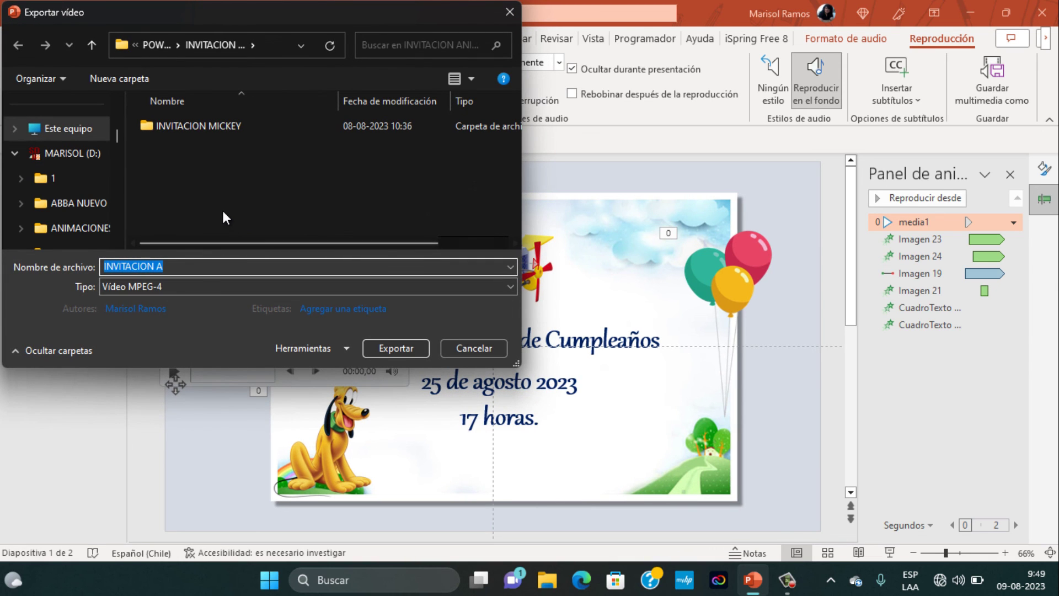
{"action": "left_click", "coordinate": [385, 349]}
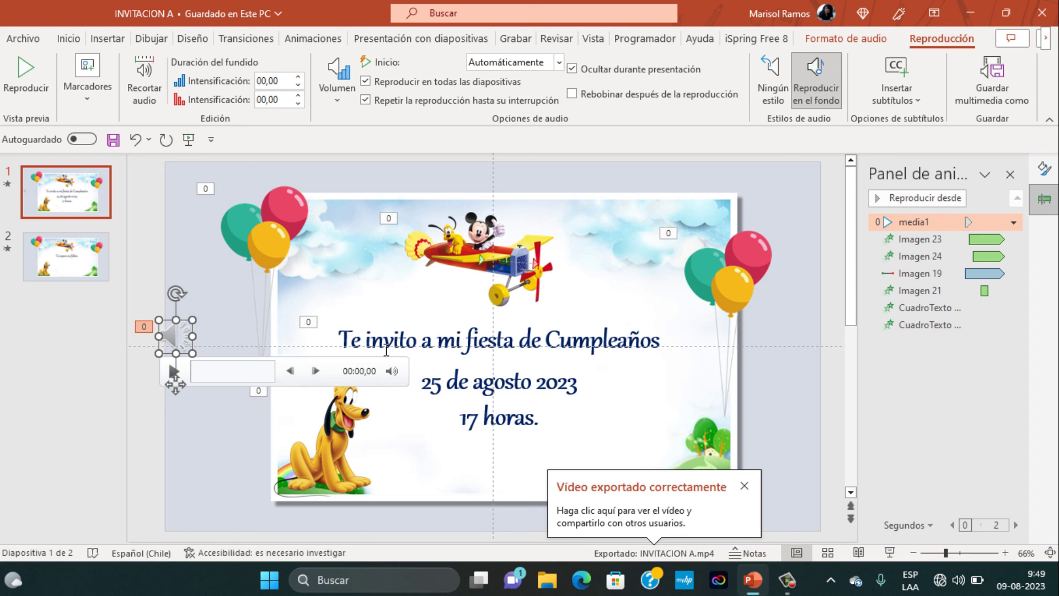
Step: Open INVITACION A.mp4 from the export notice, allowing it through the security warning
{"action": "left_click", "coordinate": [592, 509]}
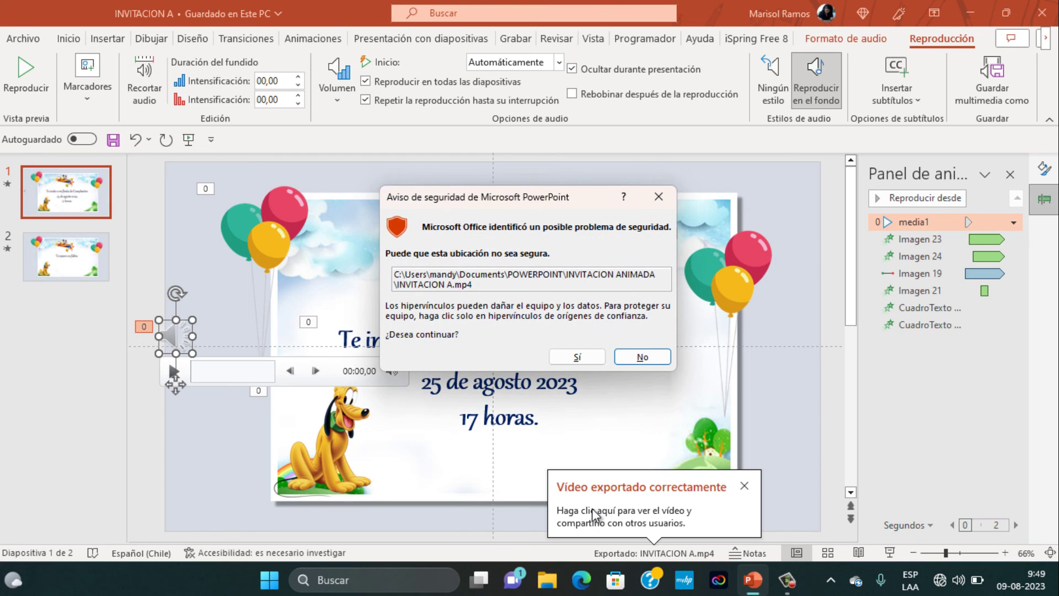
{"action": "left_click", "coordinate": [574, 357]}
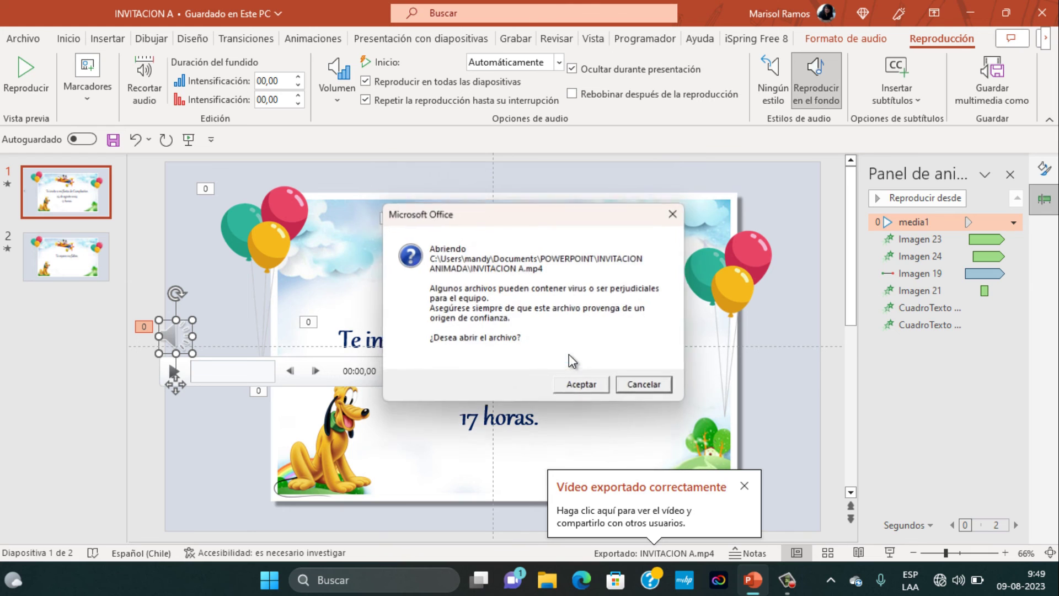
{"action": "left_click", "coordinate": [577, 385]}
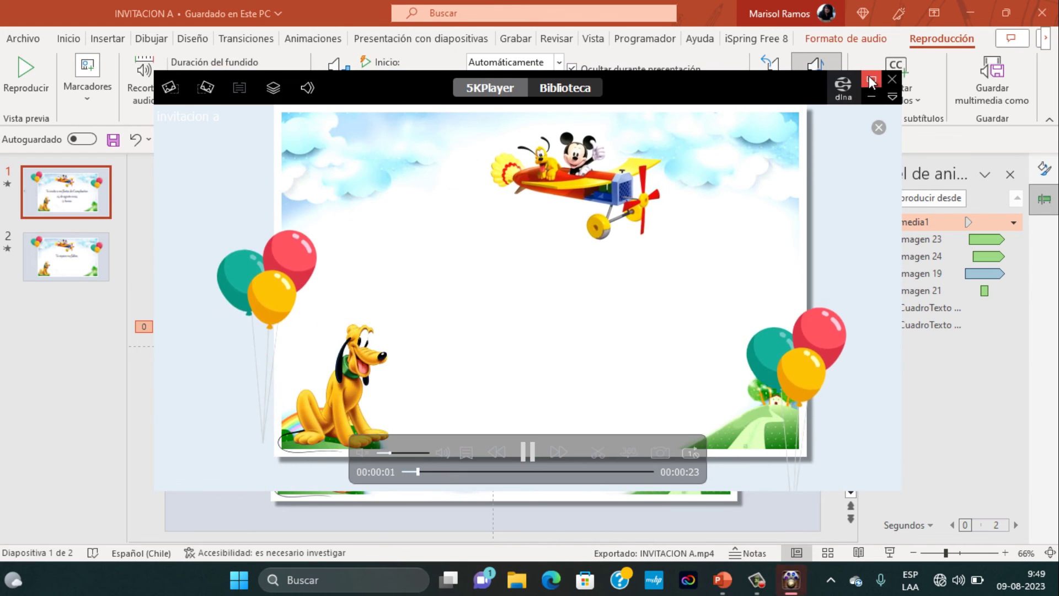
Step: Maximize the 5KPlayer window so the invitation video plays full screen
{"action": "left_click", "coordinate": [871, 78]}
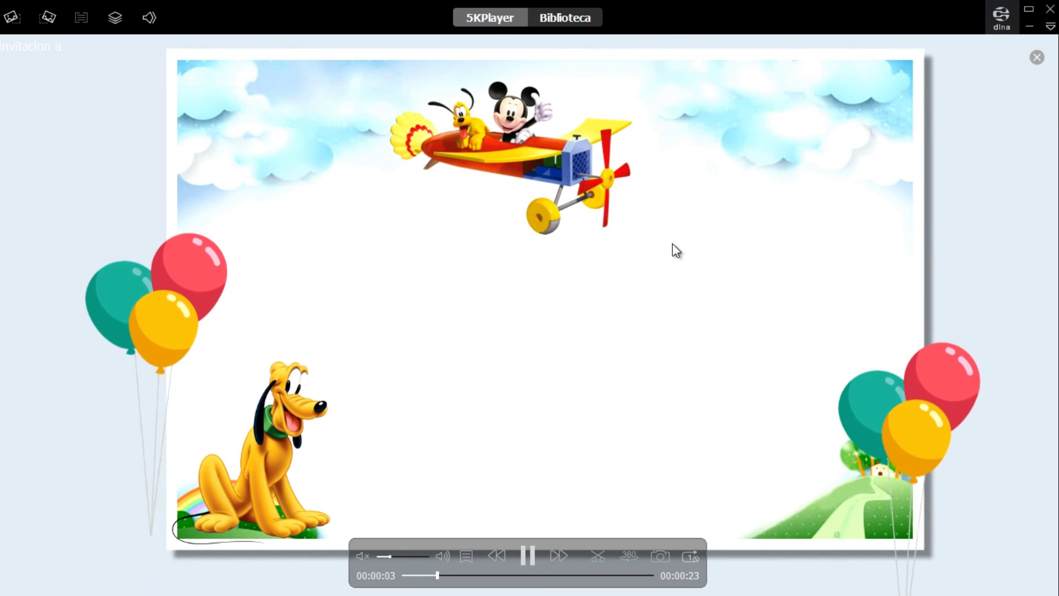